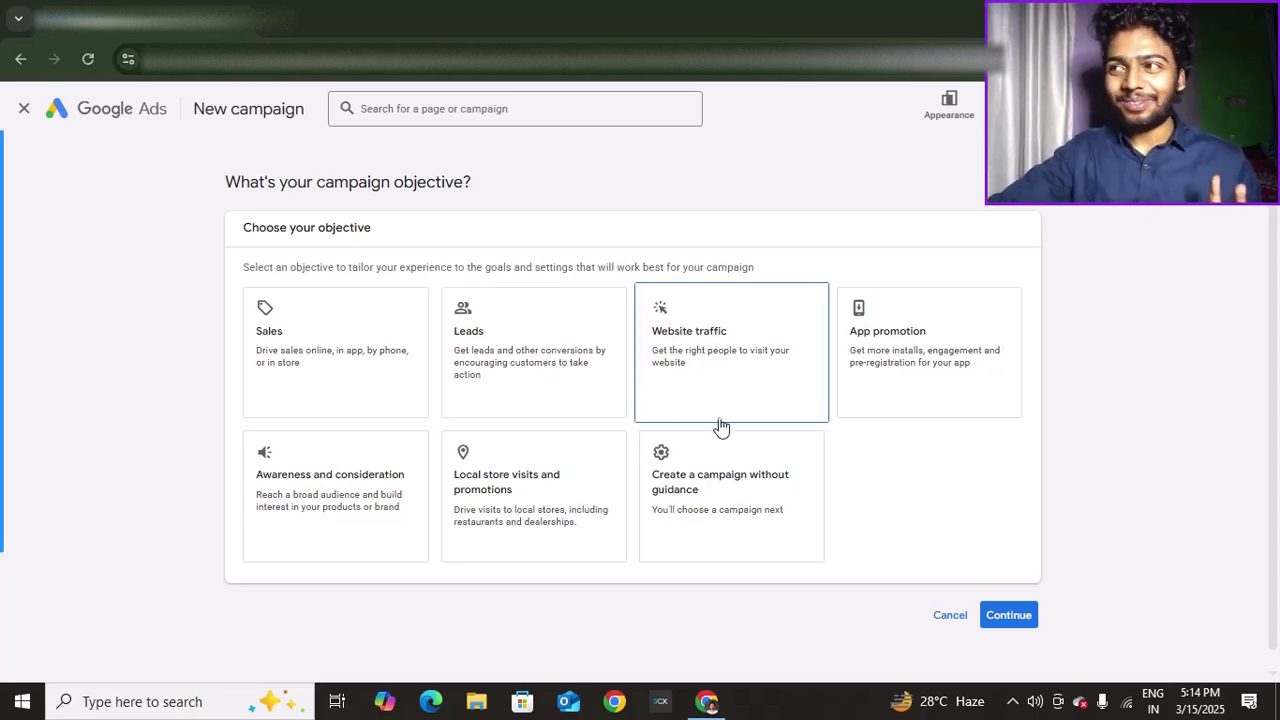
- Choose Sales as the campaign objective and continue with the account-default Purchases conversion goal
{"action": "scroll", "coordinate": [912, 512], "scroll_direction": "down", "scroll_amount": 1}
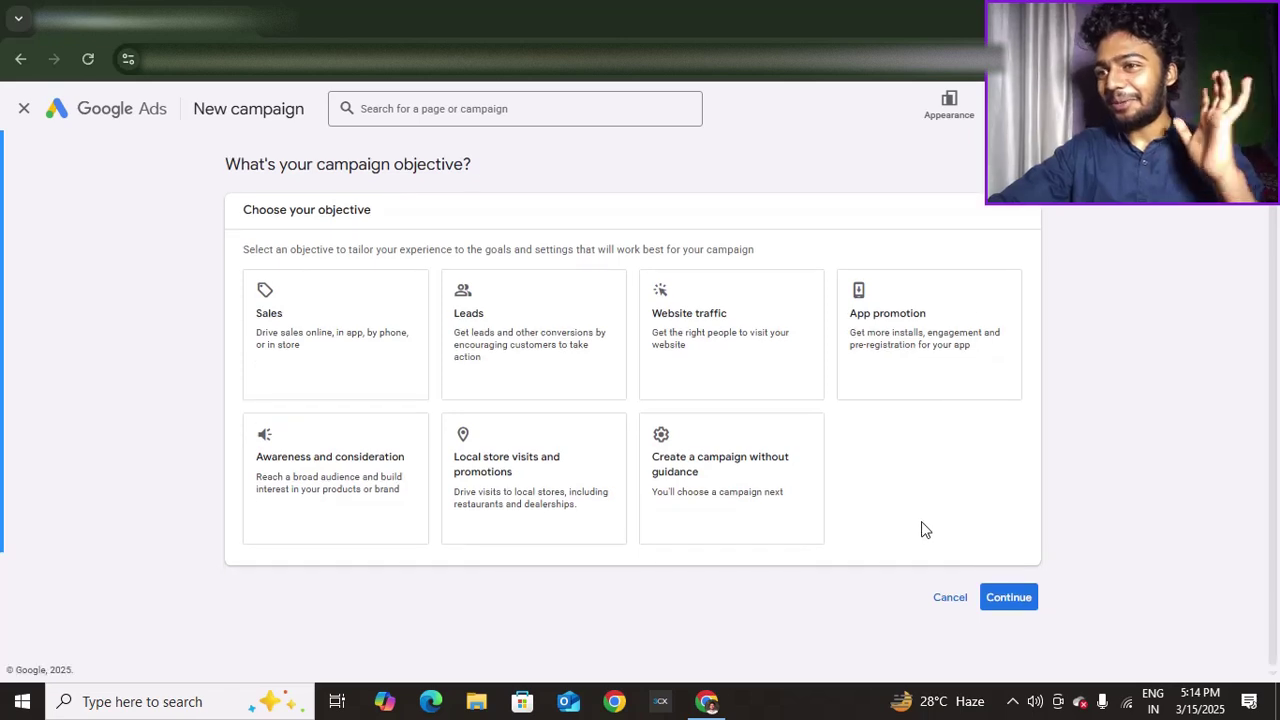
{"action": "left_click", "coordinate": [295, 295]}
{"action": "left_click", "coordinate": [995, 598]}
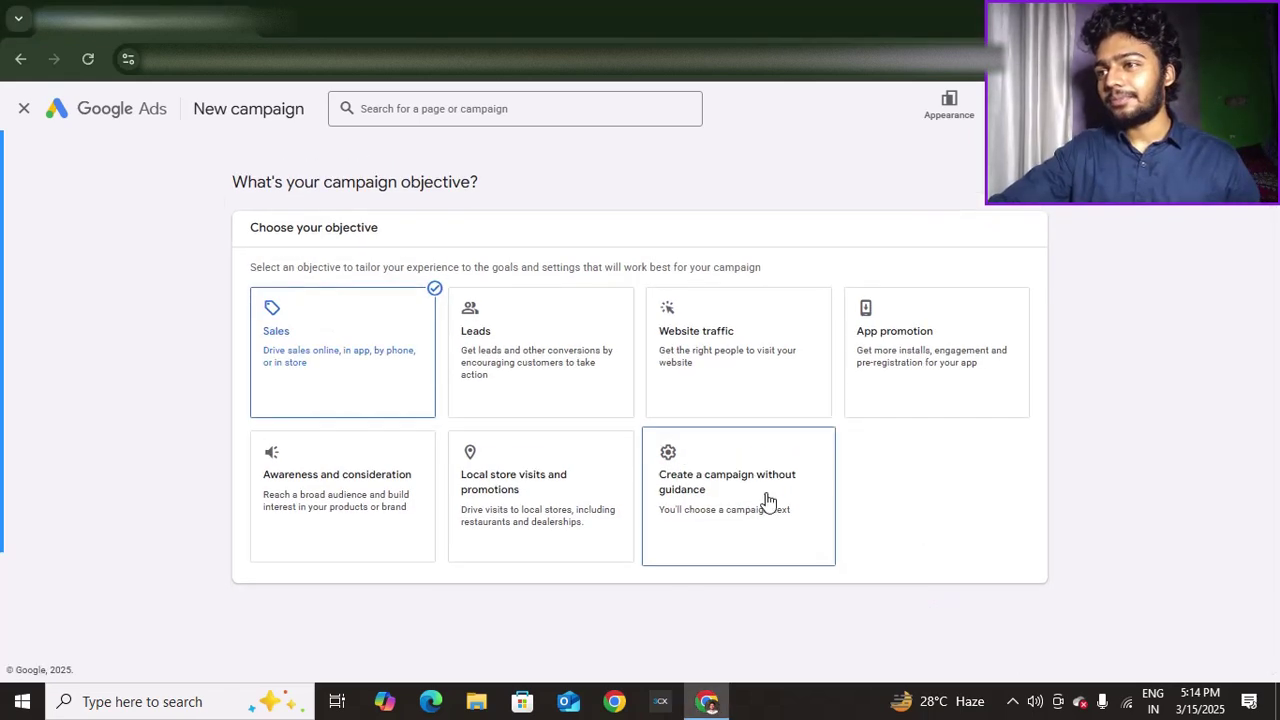
{"action": "scroll", "coordinate": [775, 507], "scroll_direction": "down", "scroll_amount": 1}
{"action": "scroll", "coordinate": [880, 550], "scroll_direction": "down", "scroll_amount": 2}
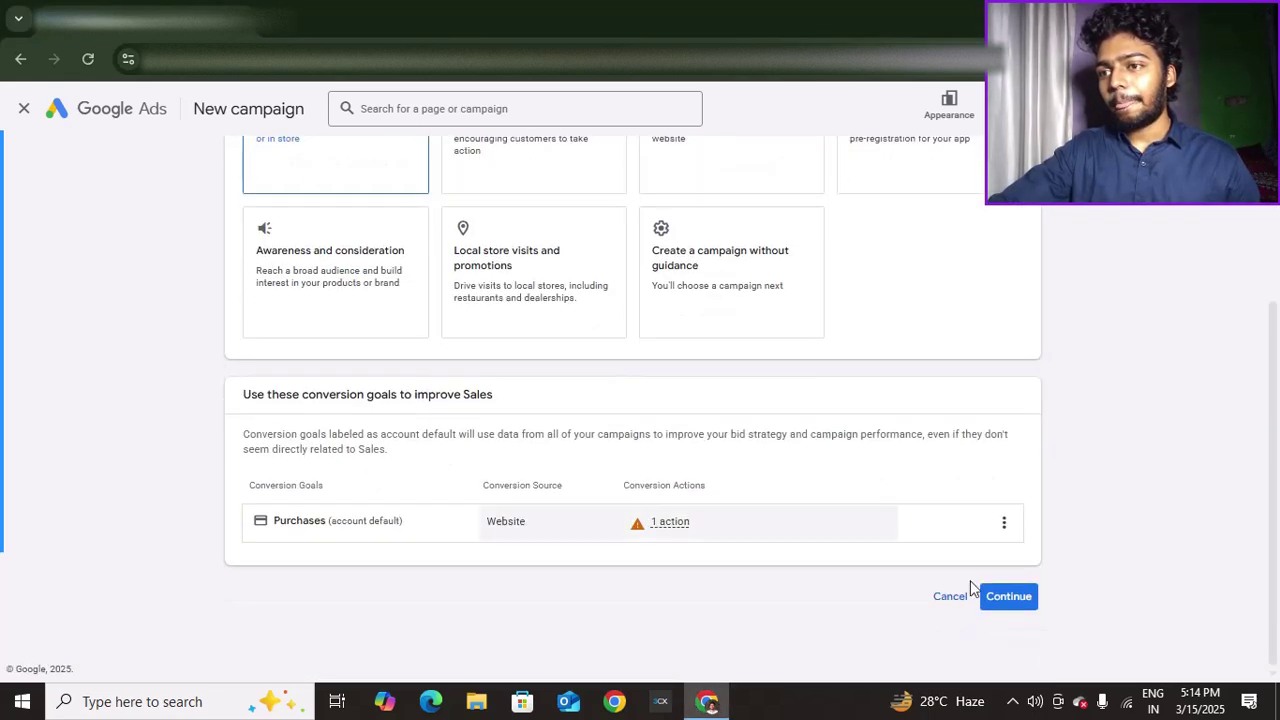
{"action": "left_click", "coordinate": [1010, 598]}
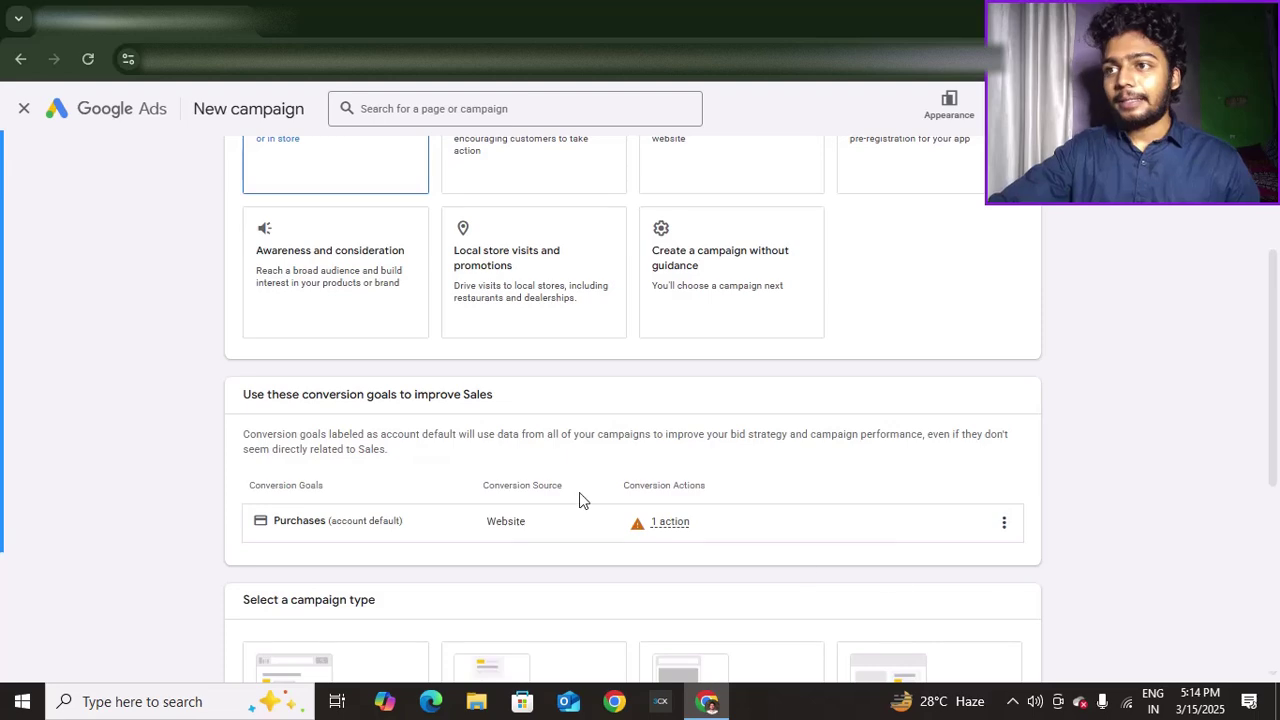
- Select Display as the campaign type
{"action": "scroll", "coordinate": [389, 414], "scroll_direction": "down", "scroll_amount": 5}
{"action": "left_click", "coordinate": [916, 424]}
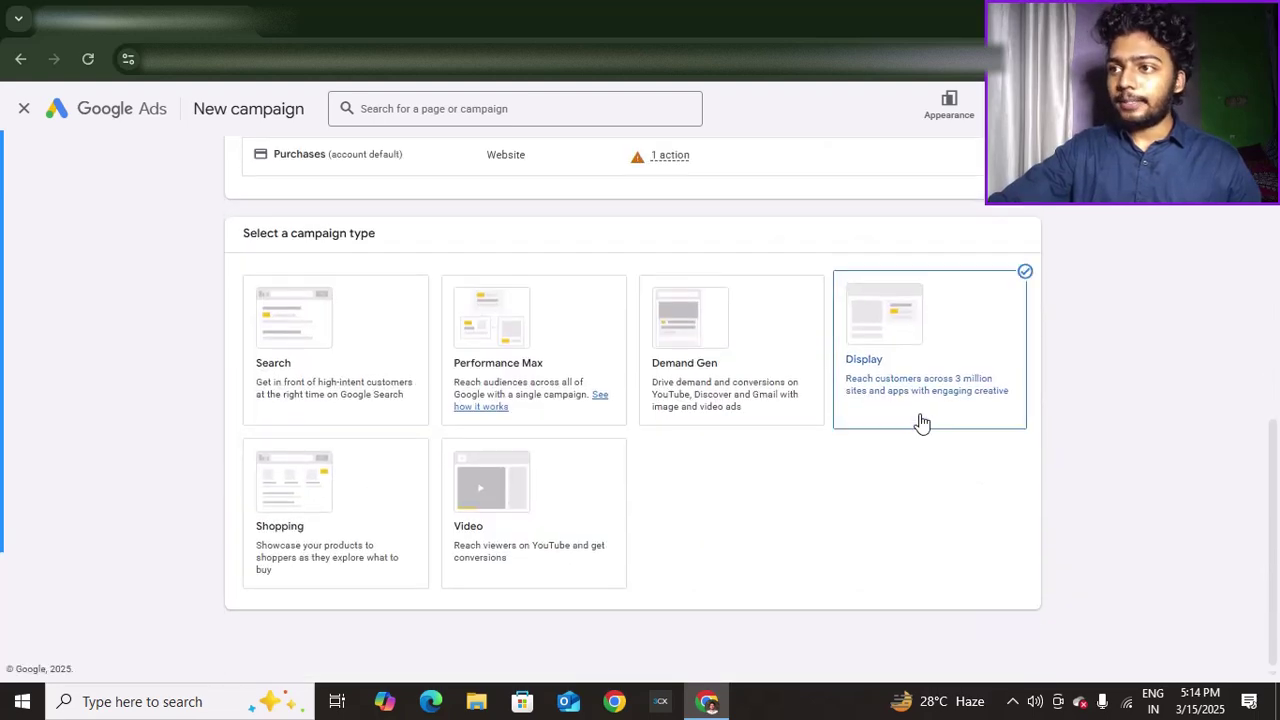
{"action": "scroll", "coordinate": [1094, 517], "scroll_direction": "down", "scroll_amount": 3}
{"action": "left_click", "coordinate": [349, 510]}
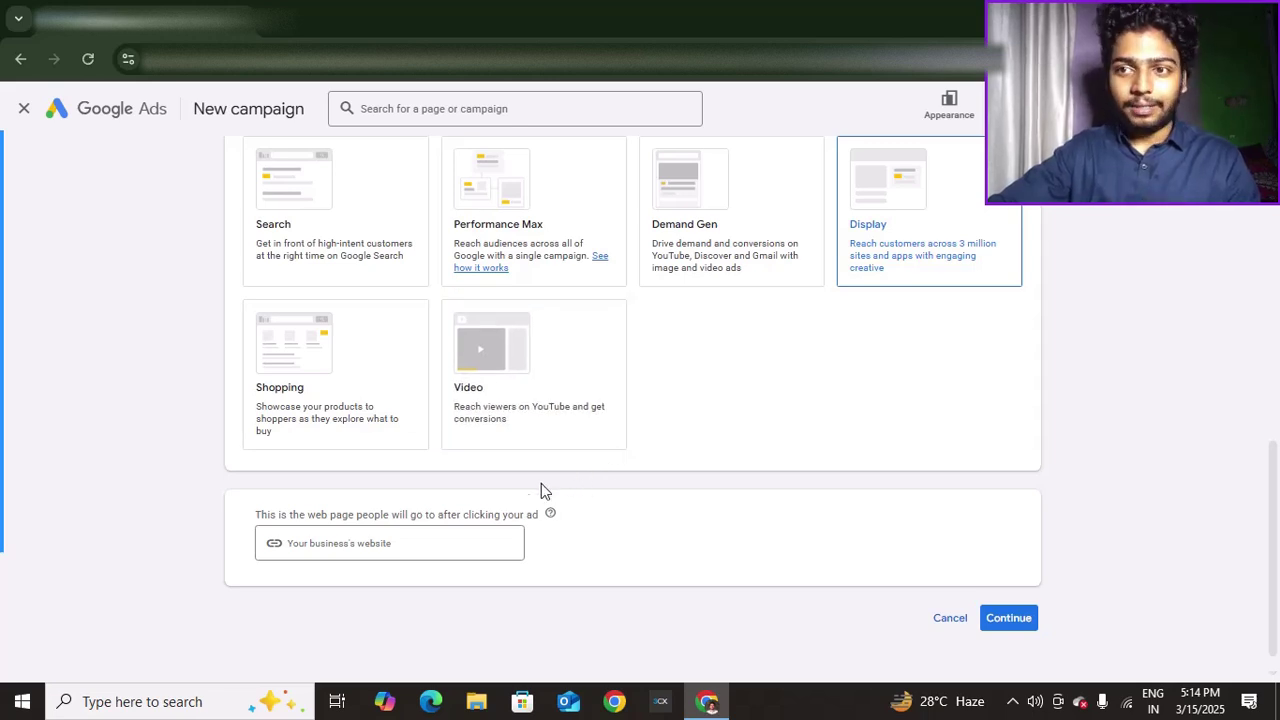
{"action": "scroll", "coordinate": [470, 470], "scroll_direction": "up", "scroll_amount": 1}
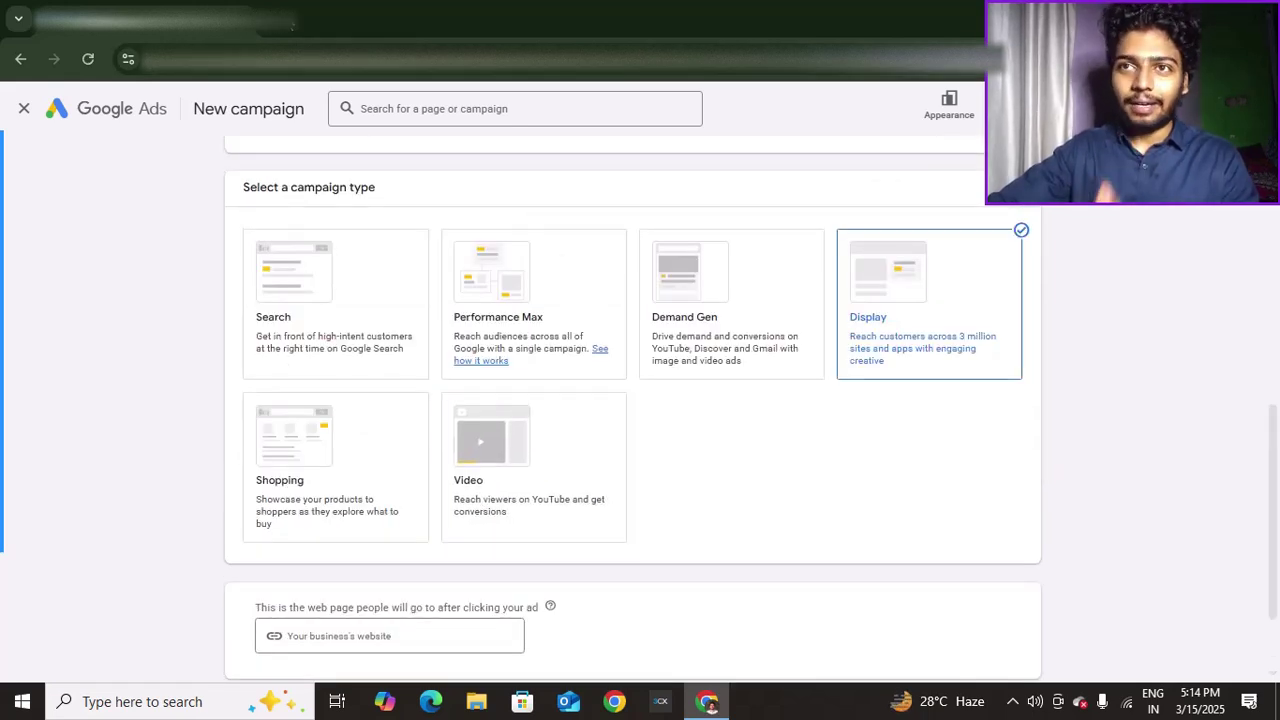
- Search Google for "non vegetarian restaurants in london" and open Scarlett Green's website in a separate tab to get its address
{"action": "left_click", "coordinate": [282, 20]}
{"action": "left_click", "coordinate": [488, 334]}
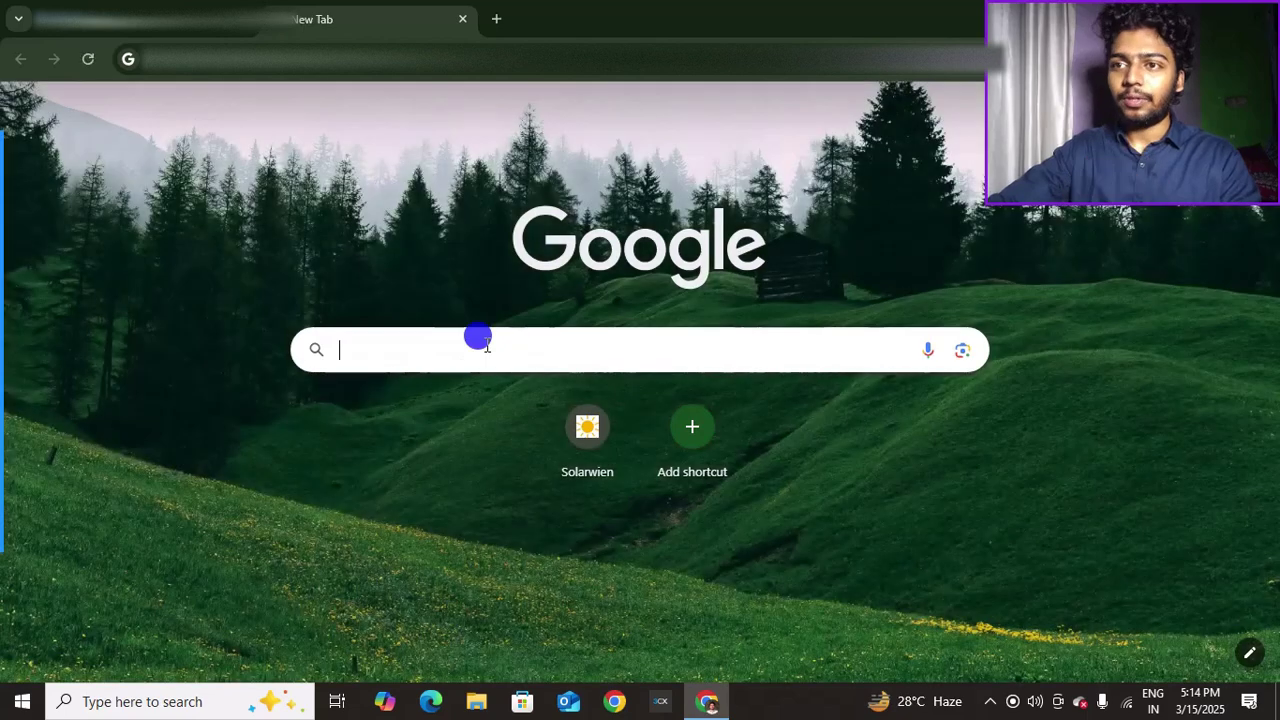
{"action": "left_click", "coordinate": [474, 435]}
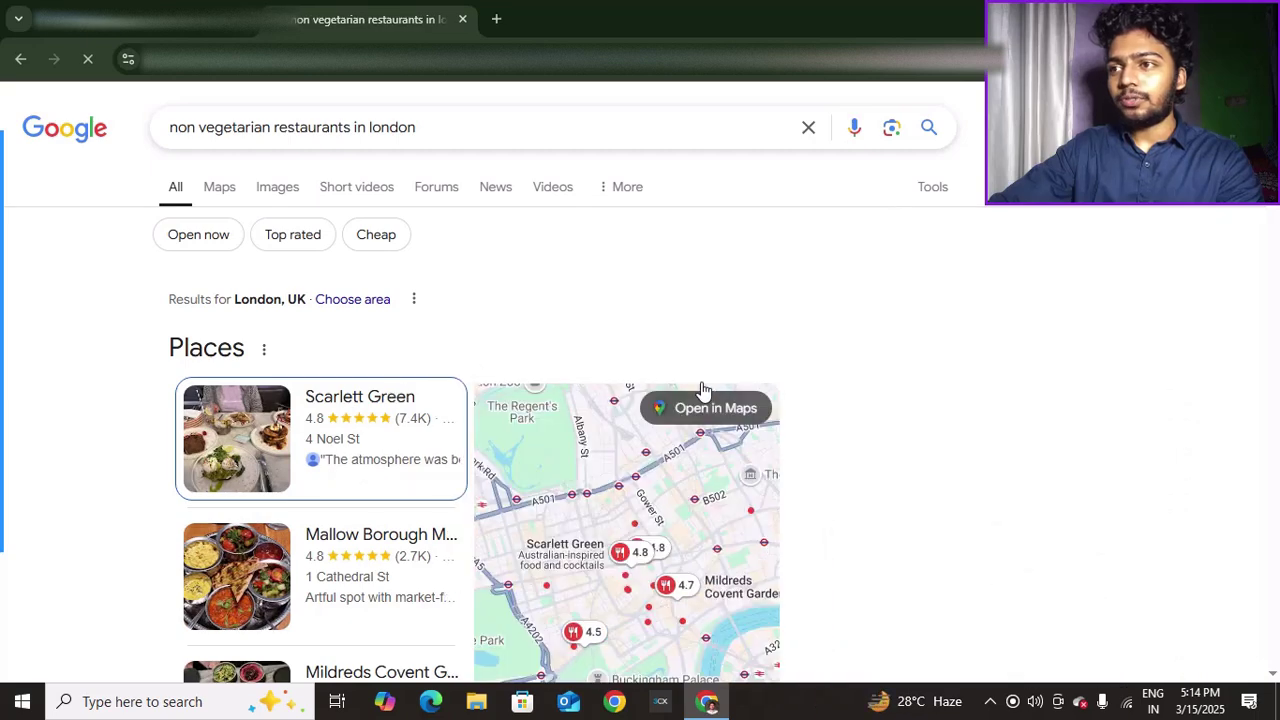
{"action": "scroll", "coordinate": [671, 391], "scroll_direction": "down", "scroll_amount": 1}
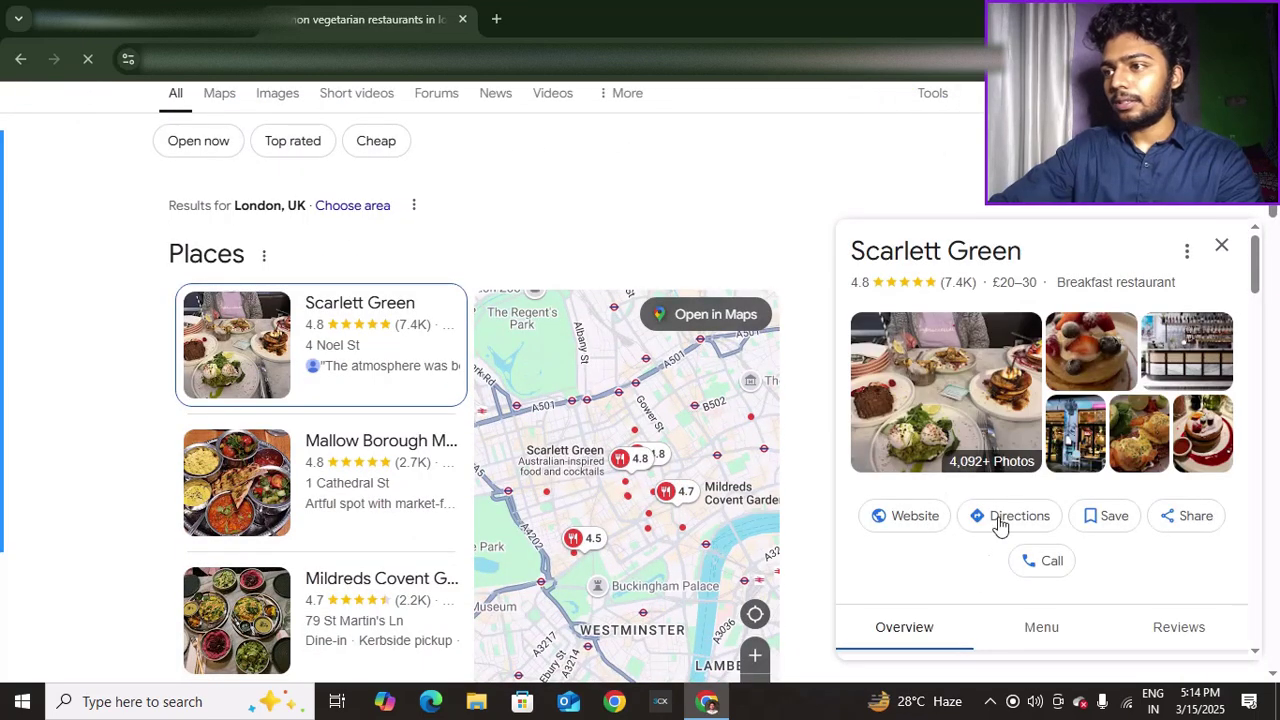
{"action": "right_click", "coordinate": [914, 518]}
{"action": "left_click", "coordinate": [942, 262]}
{"action": "left_click", "coordinate": [600, 20]}
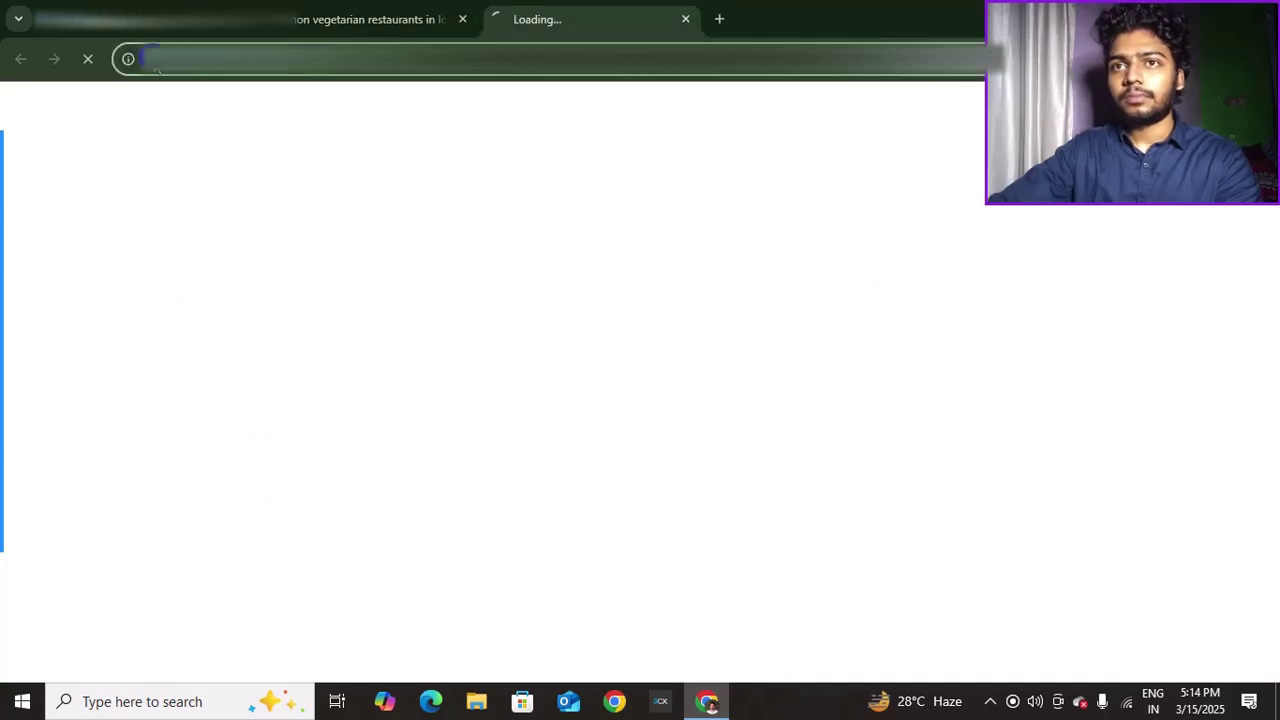
{"action": "left_click", "coordinate": [160, 16]}
{"action": "left_click", "coordinate": [330, 637]}
{"action": "type", "text": "http://www.daisygreenfood.com/"}
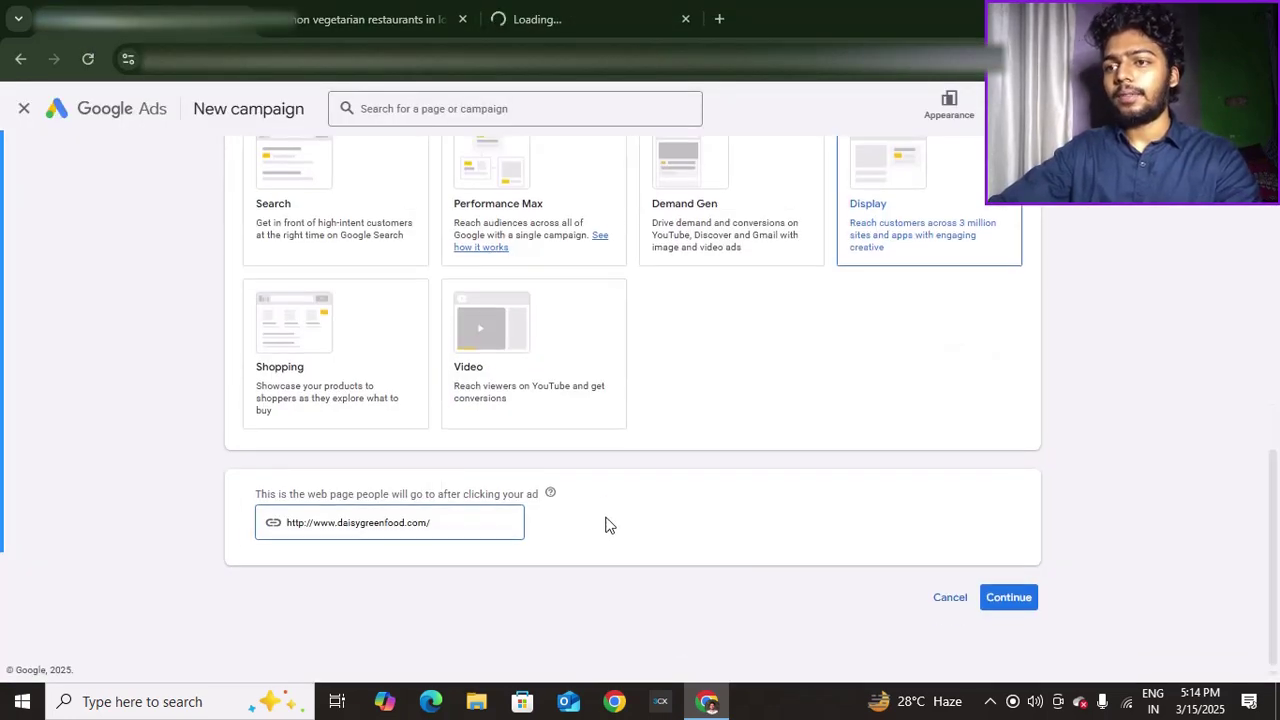
{"action": "left_click", "coordinate": [990, 604]}
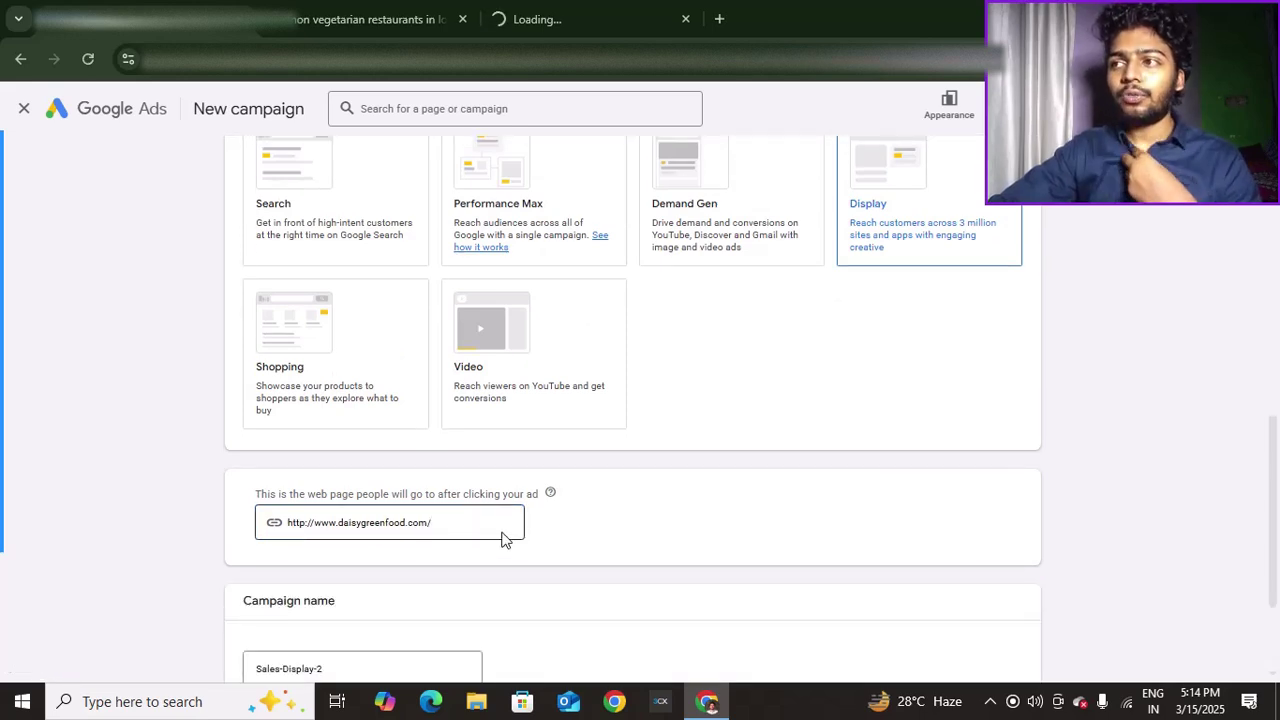
- Keep the campaign name Sales-Display-2 and start a new campaign instead of finishing the saved draft
{"action": "scroll", "coordinate": [503, 540], "scroll_direction": "down", "scroll_amount": 2}
{"action": "triple_click", "coordinate": [335, 504]}
{"action": "left_click", "coordinate": [383, 508]}
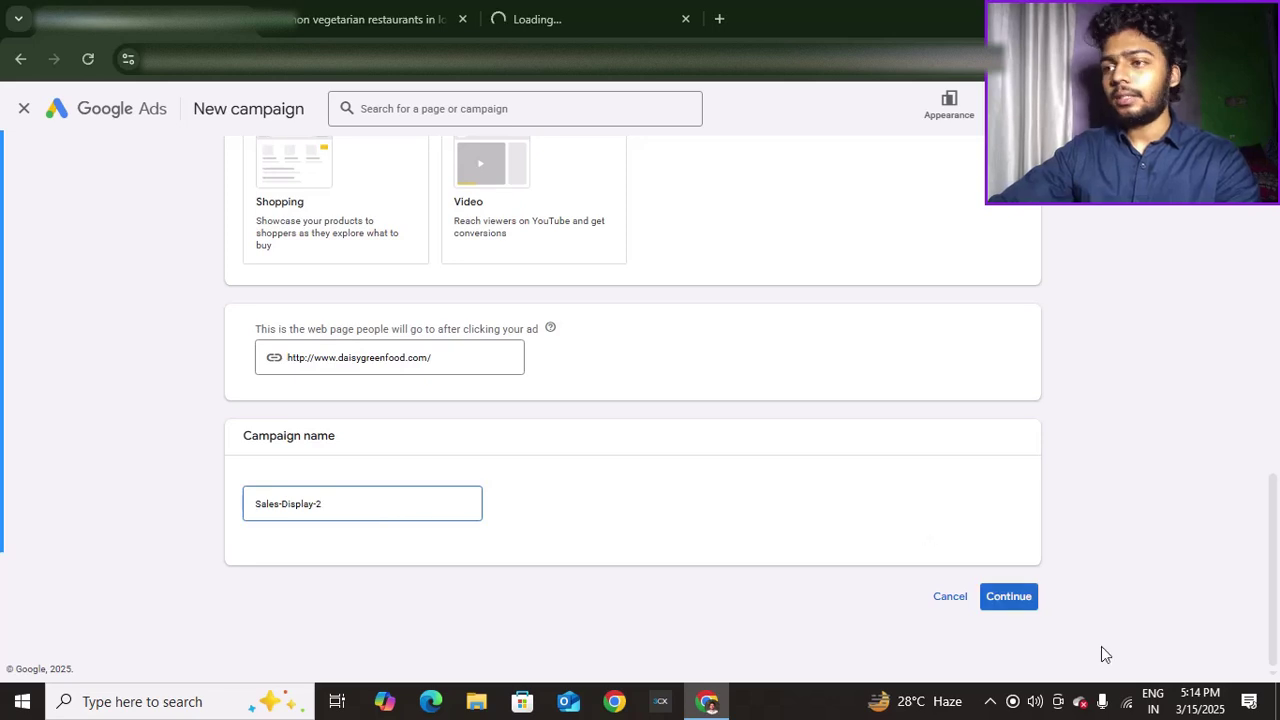
{"action": "left_click", "coordinate": [997, 606]}
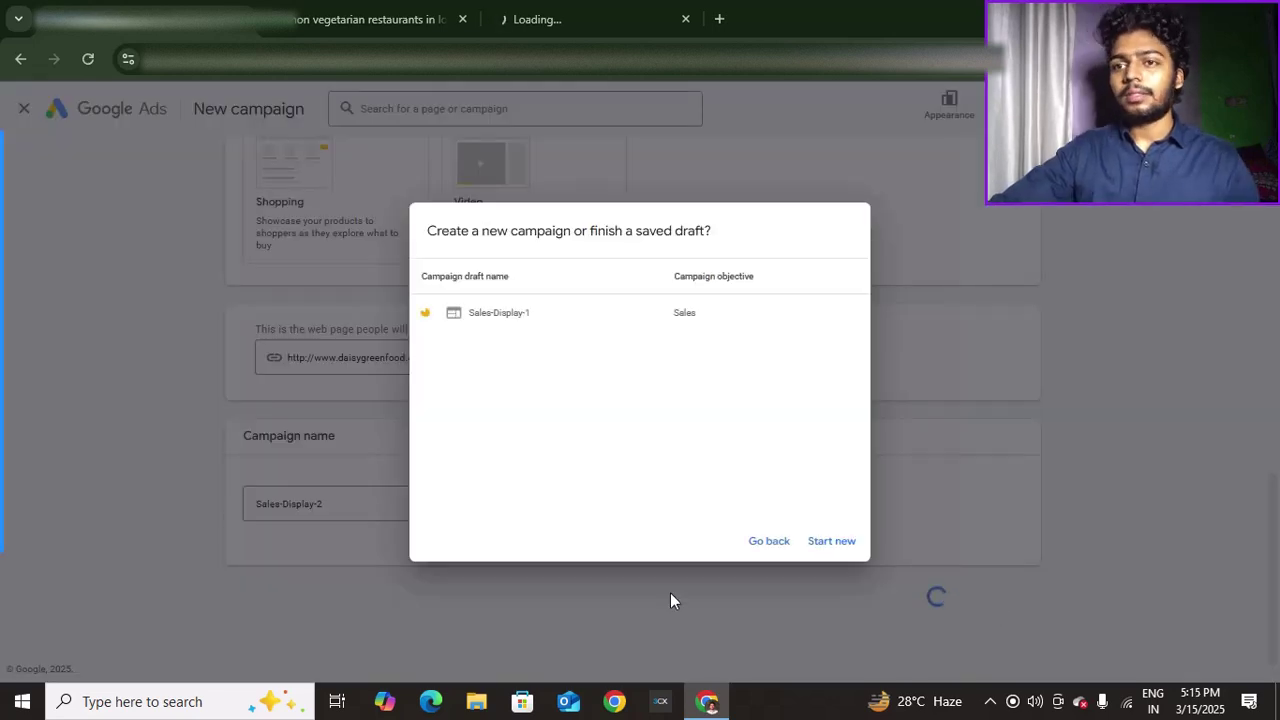
{"action": "left_click", "coordinate": [829, 542]}
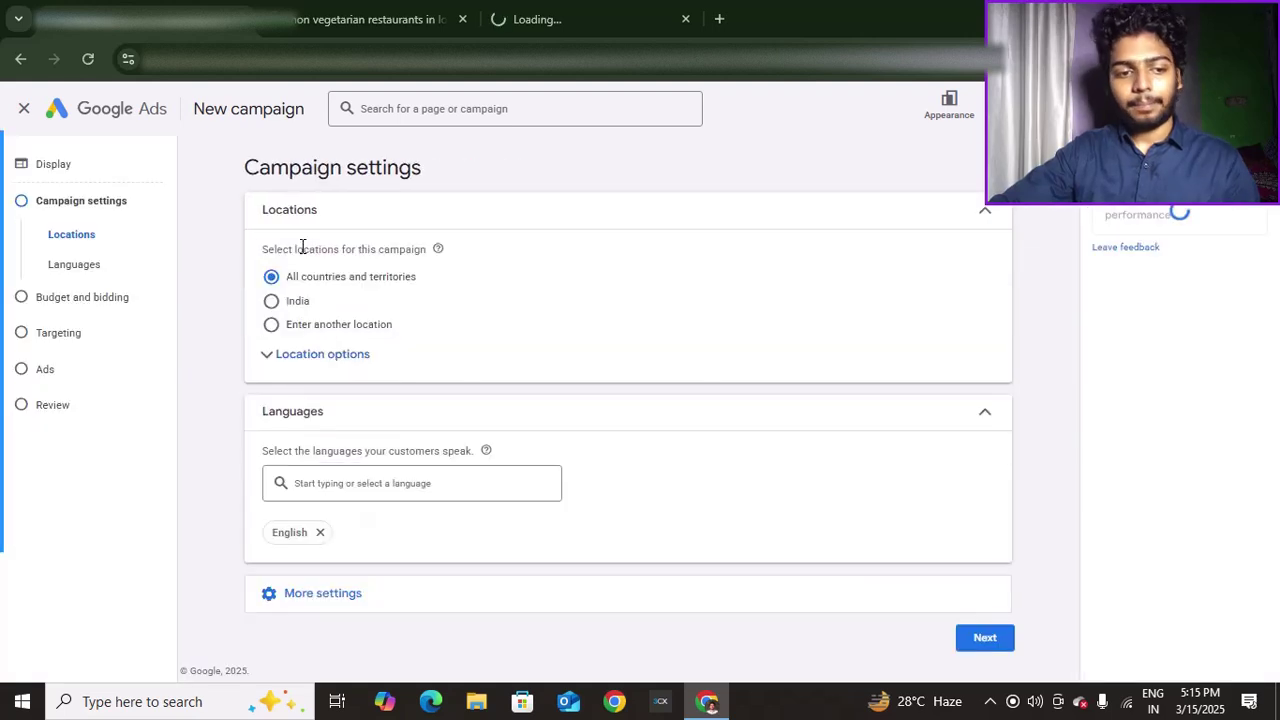
- Target another location for the campaign and include the city of London, England, United Kingdom
{"action": "left_click", "coordinate": [296, 325]}
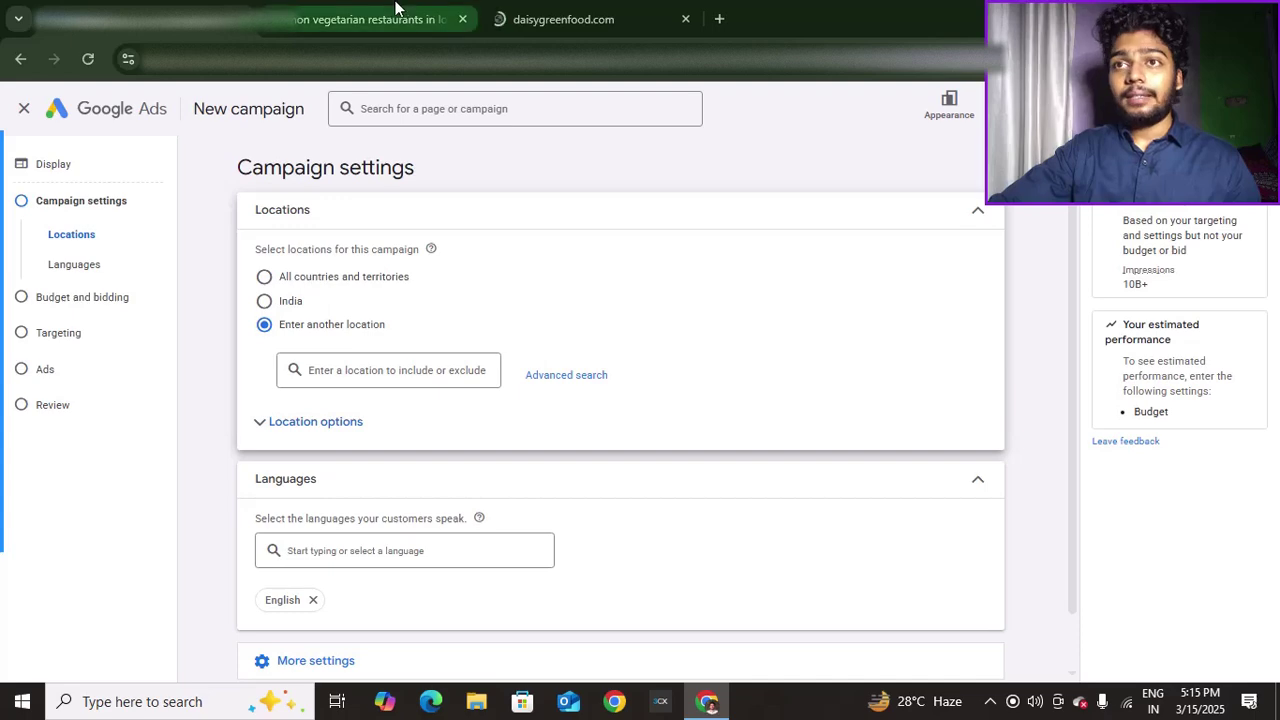
{"action": "left_click", "coordinate": [395, 8]}
{"action": "scroll", "coordinate": [289, 200], "scroll_direction": "up", "scroll_amount": 1}
{"action": "left_click", "coordinate": [187, 7]}
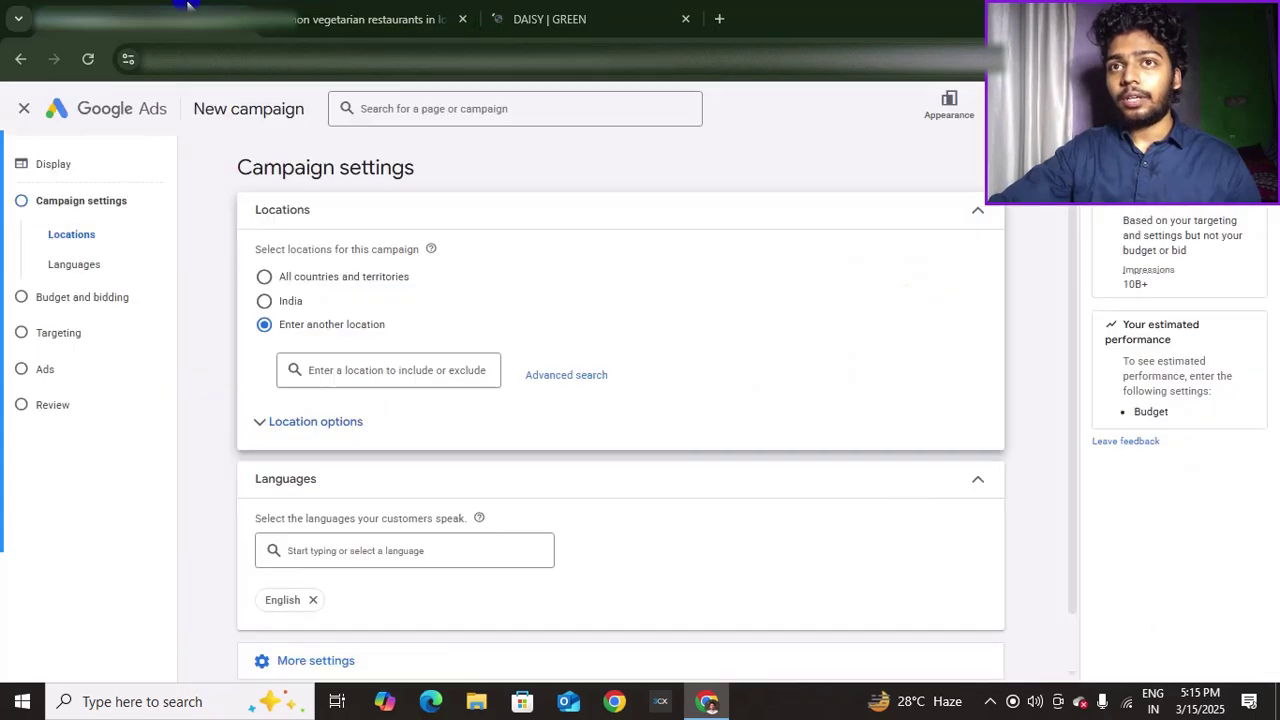
{"action": "left_click", "coordinate": [338, 364]}
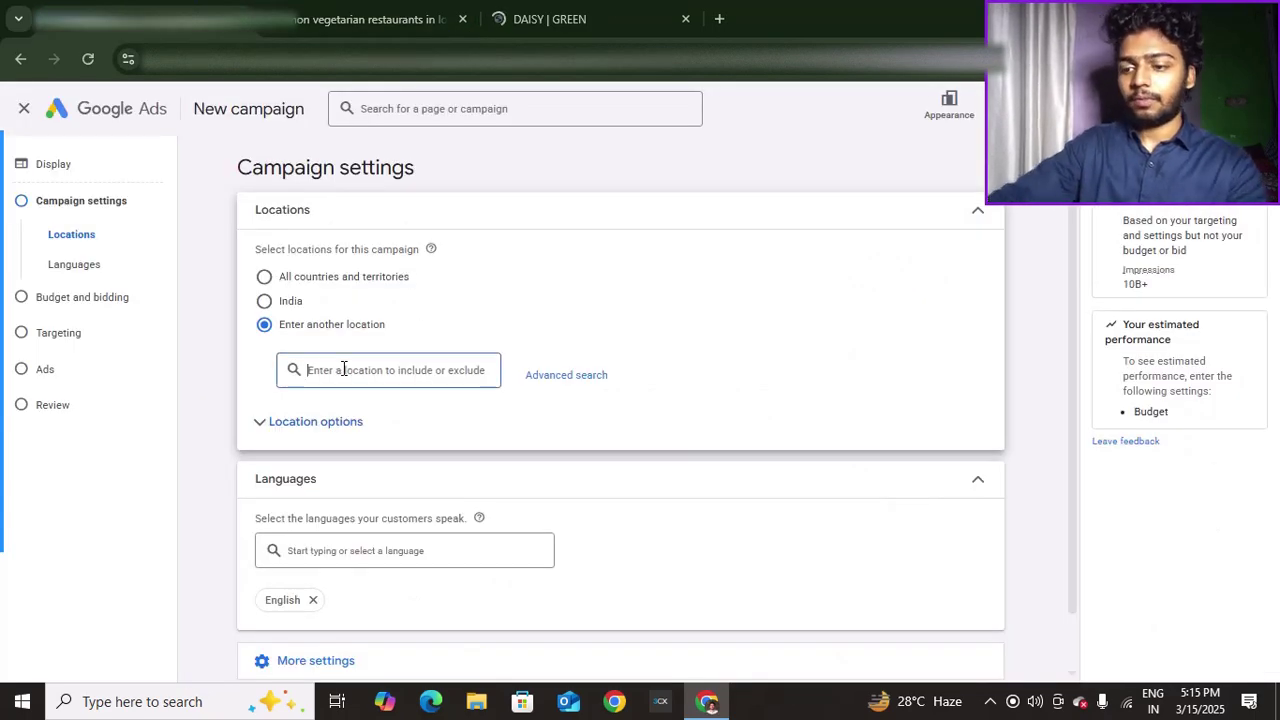
{"action": "type", "text": "London"}
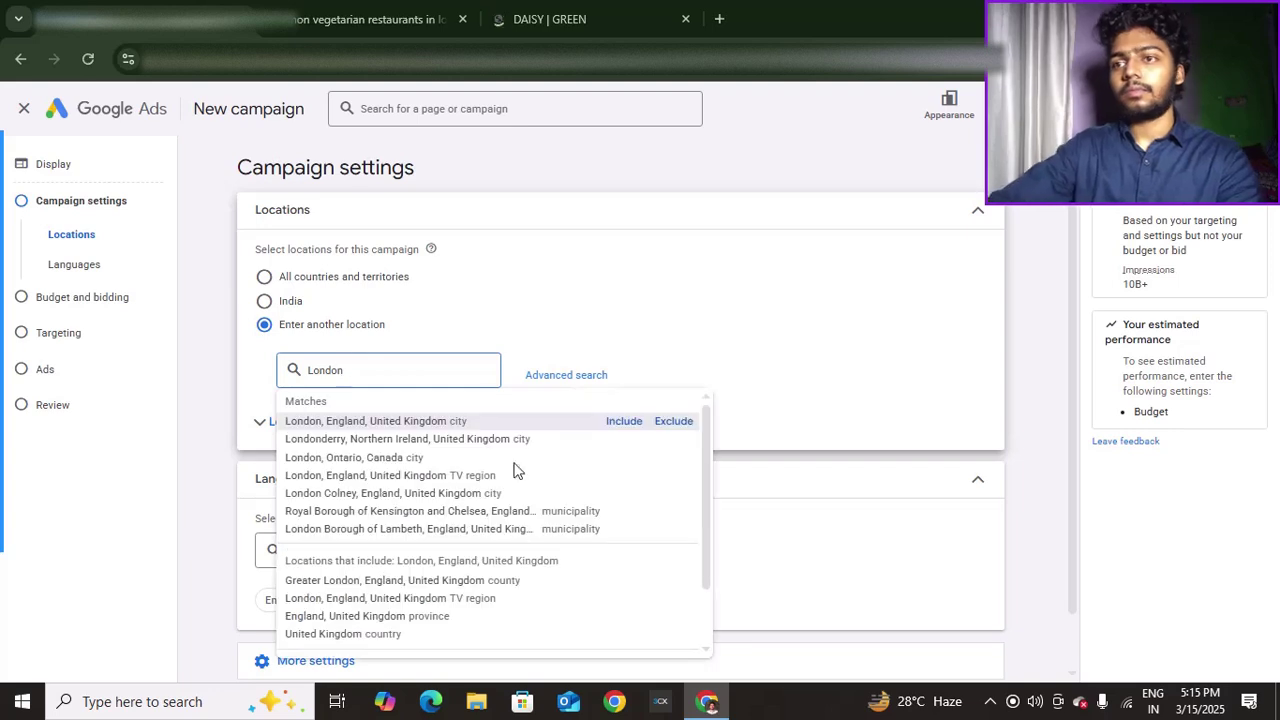
{"action": "left_click", "coordinate": [625, 421]}
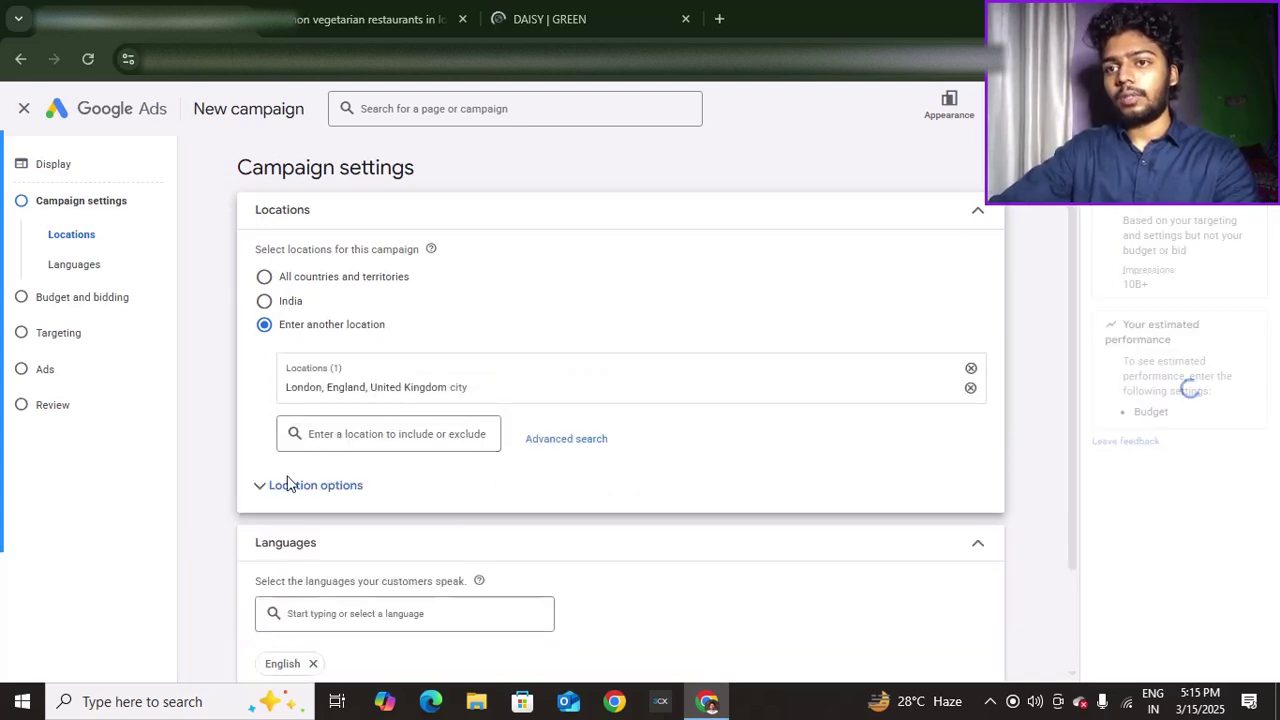
- Limit location targeting to Presence (people in or regularly in the included locations) and remove English from the campaign languages
{"action": "scroll", "coordinate": [329, 437], "scroll_direction": "down", "scroll_amount": 1}
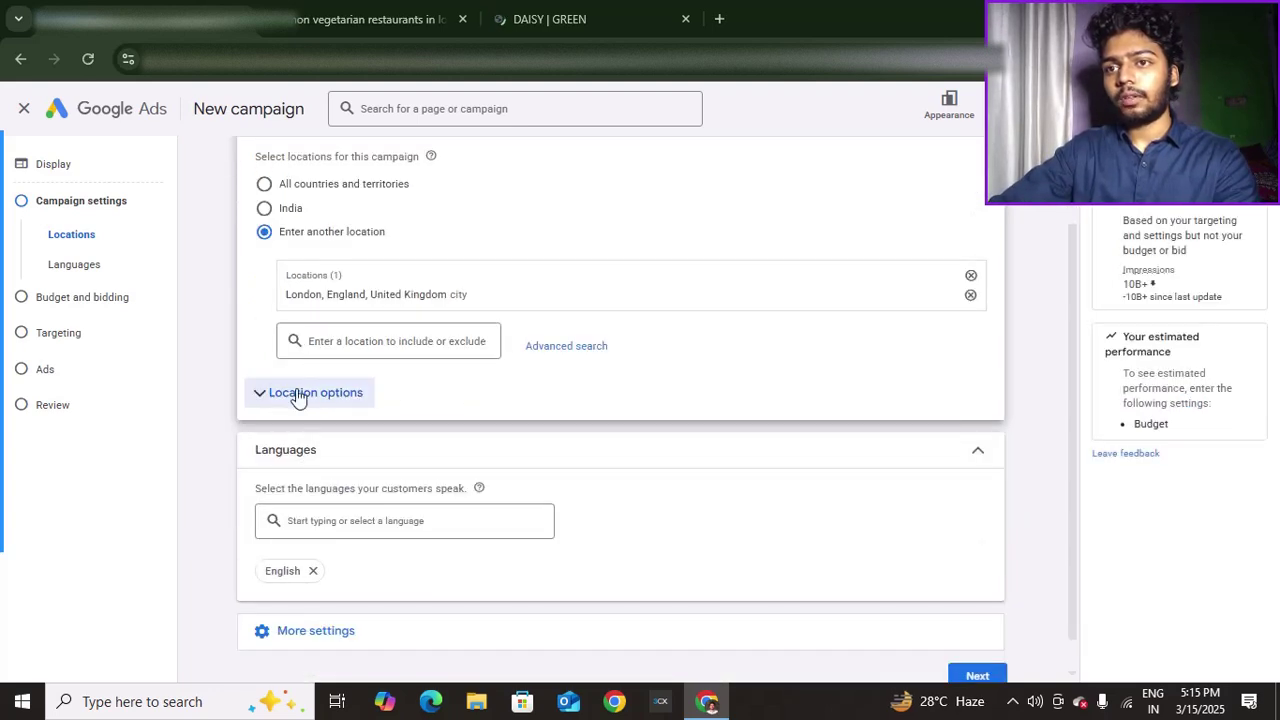
{"action": "left_click", "coordinate": [298, 395]}
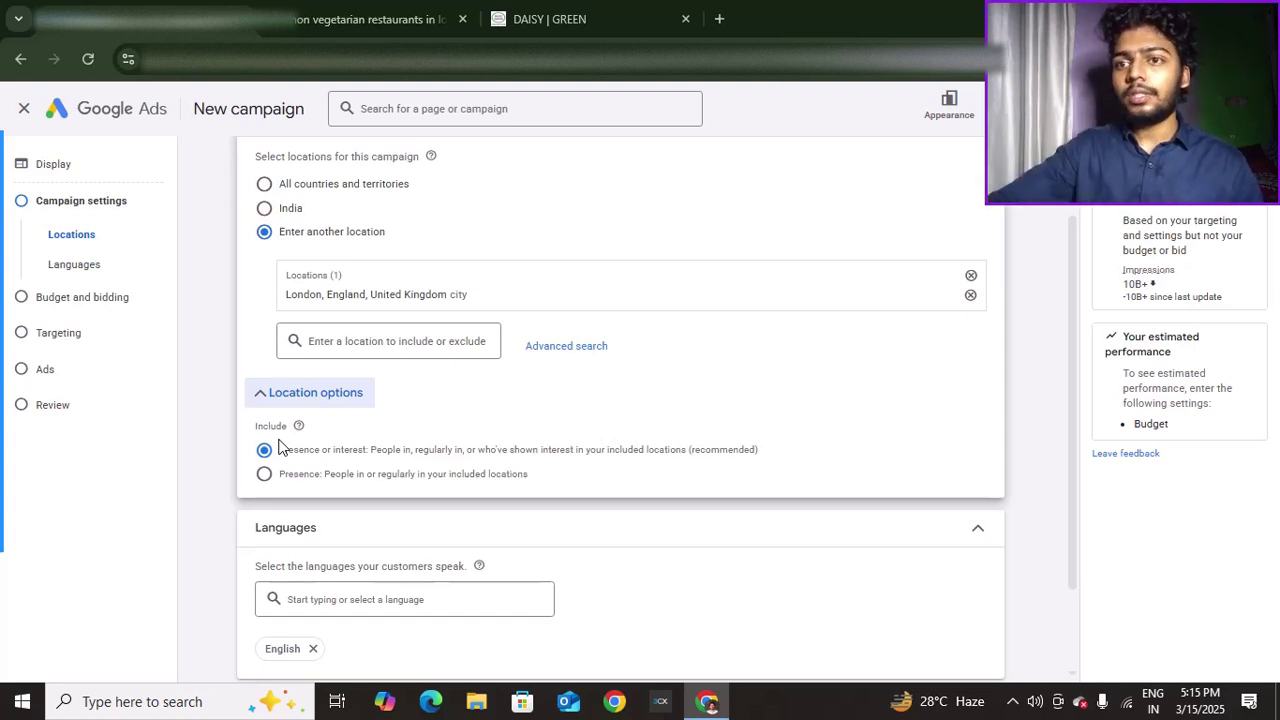
{"action": "left_click", "coordinate": [281, 485]}
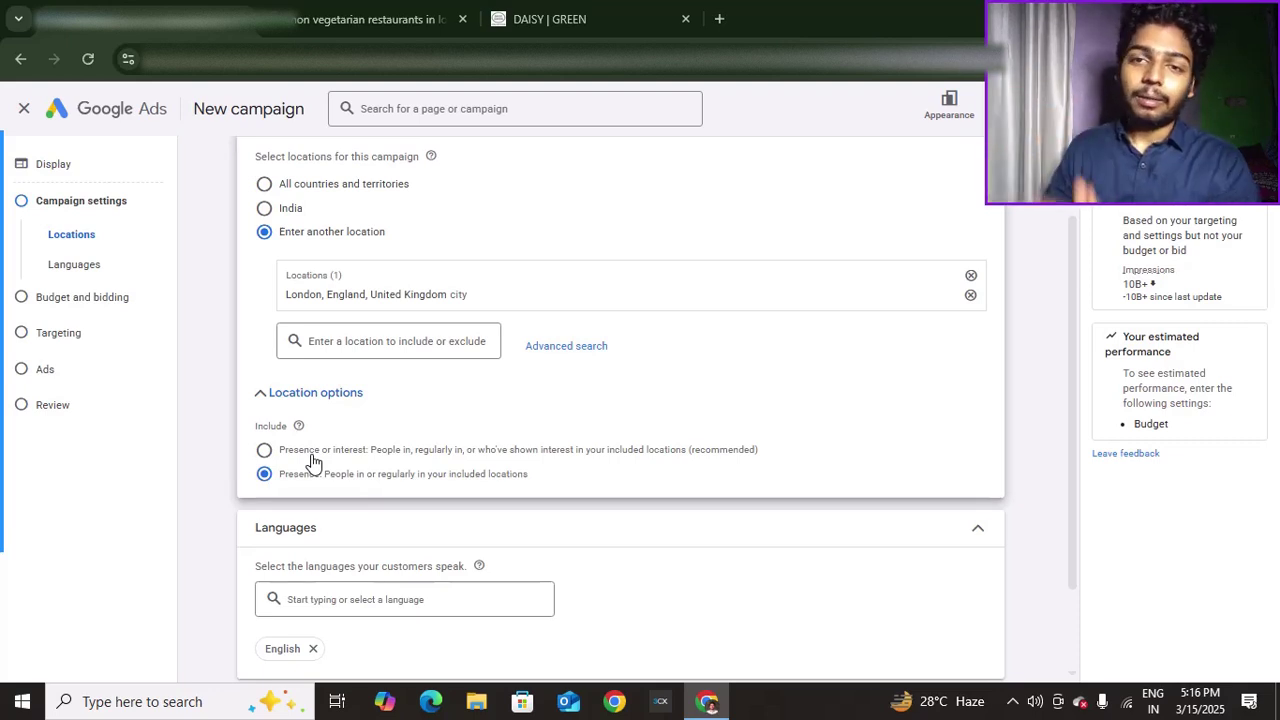
{"action": "scroll", "coordinate": [312, 460], "scroll_direction": "down", "scroll_amount": 2}
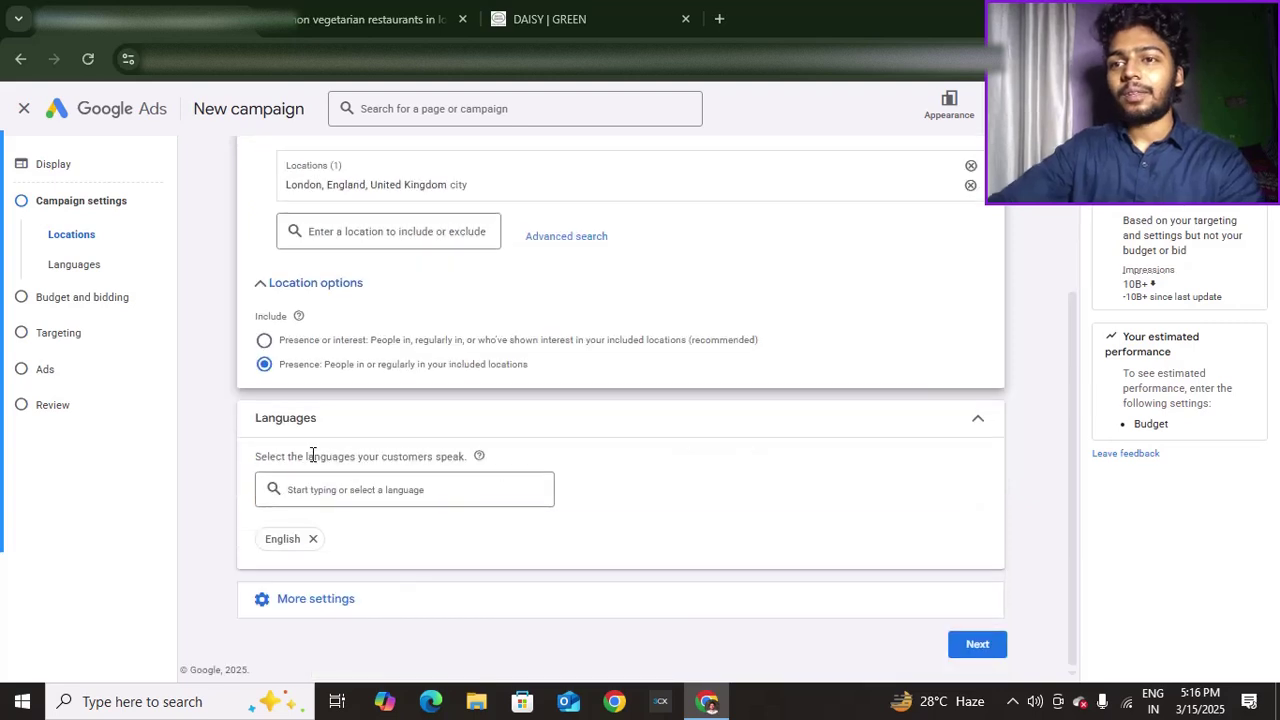
{"action": "left_click", "coordinate": [313, 539]}
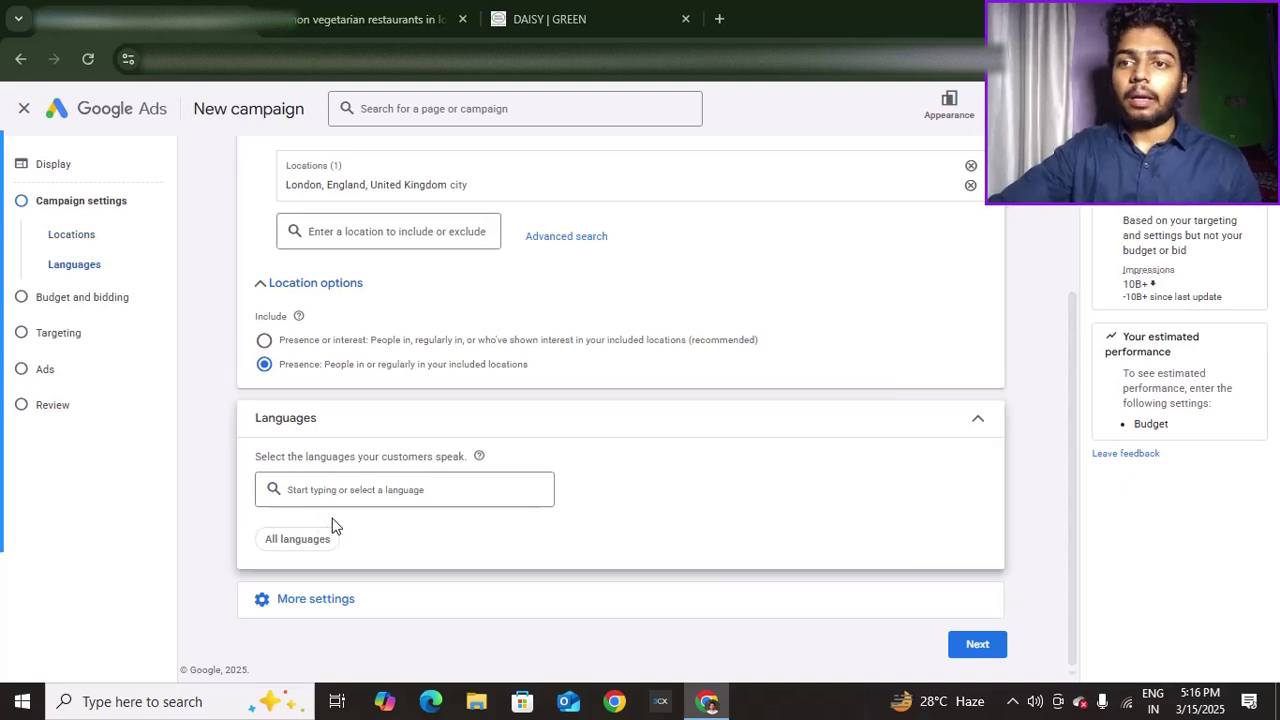
- Review the ad schedule options among the additional campaign settings, leaving the schedule as it is
{"action": "left_click", "coordinate": [370, 597]}
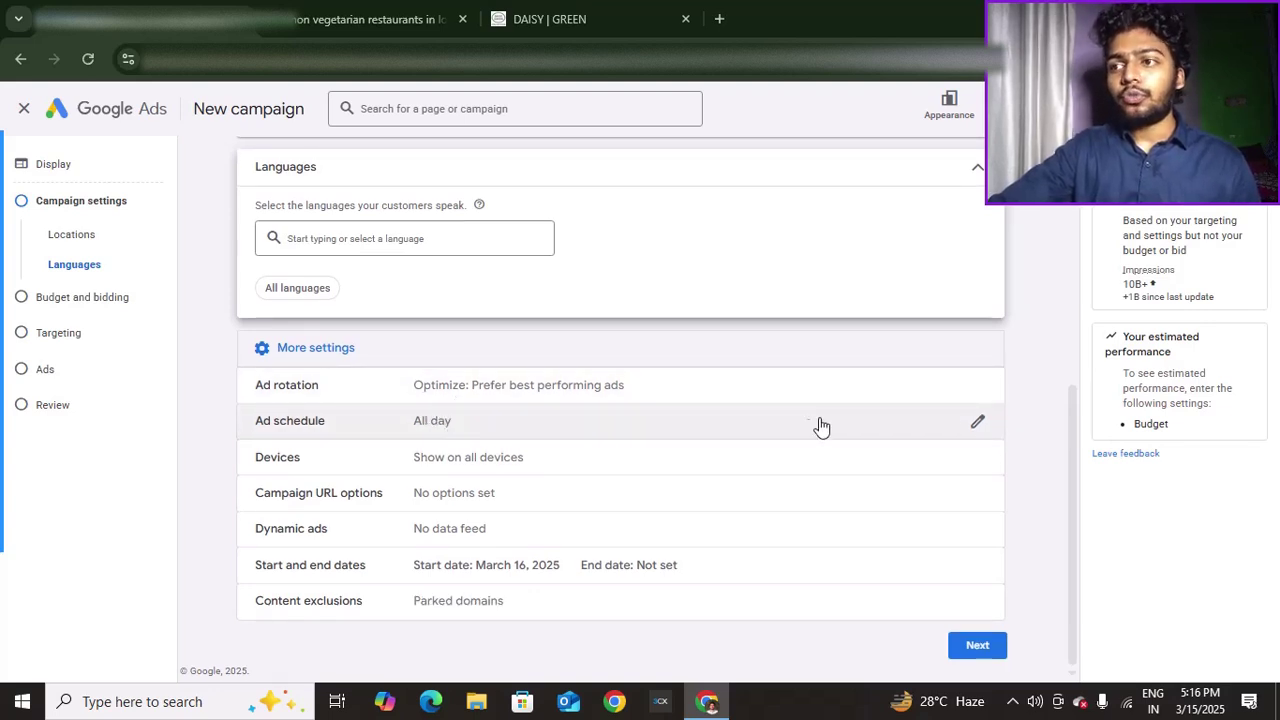
{"action": "left_click", "coordinate": [979, 438]}
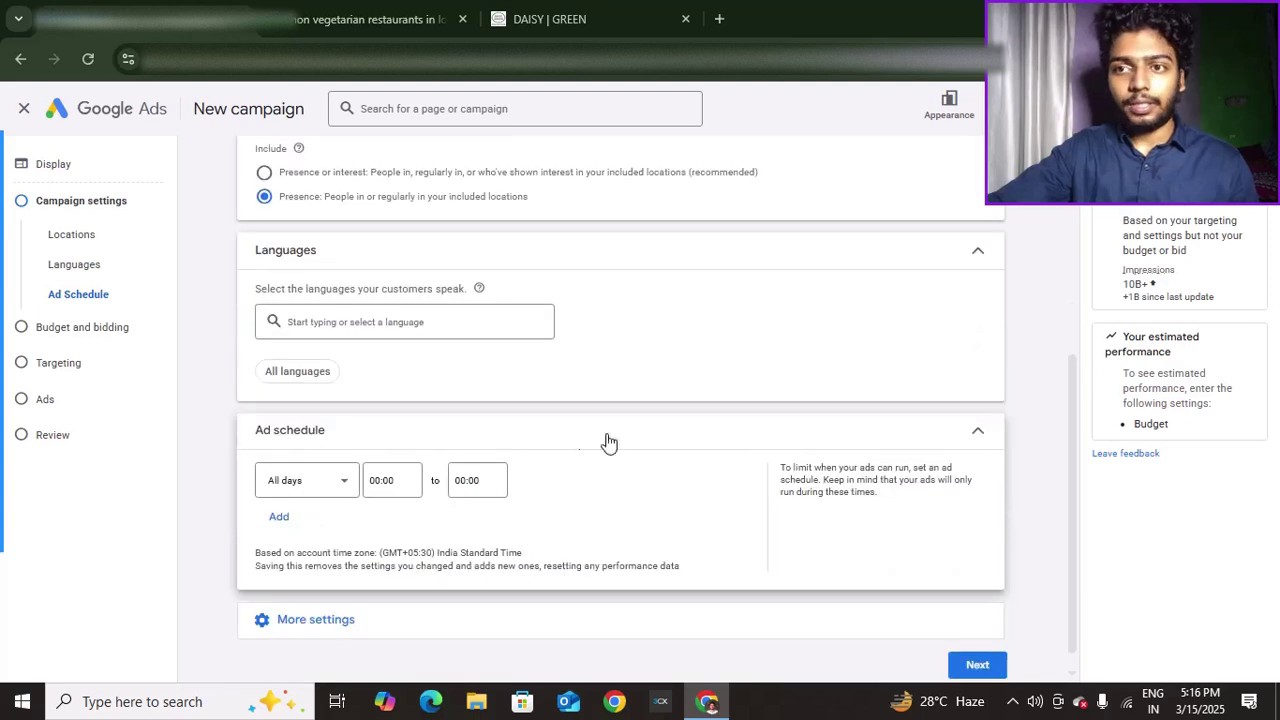
{"action": "left_click", "coordinate": [978, 430]}
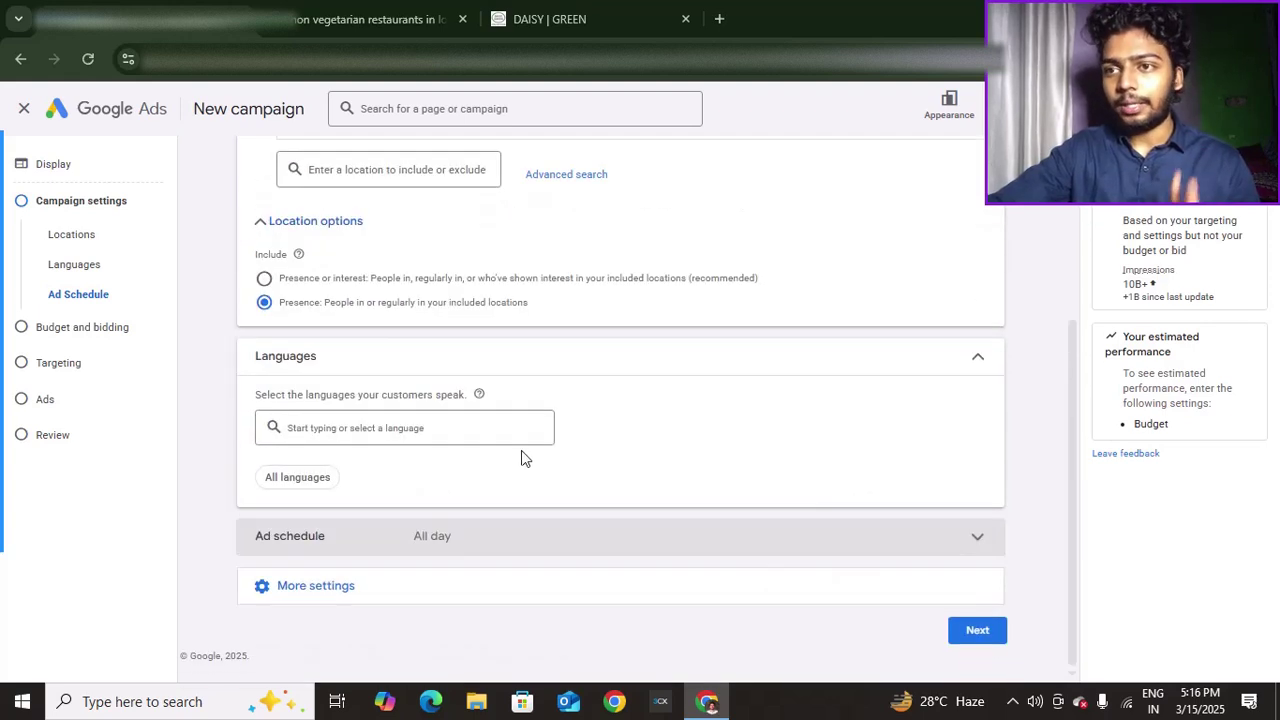
- Set specific targeting for devices with computers, mobile phones and tablets all selected
{"action": "left_click", "coordinate": [370, 582]}
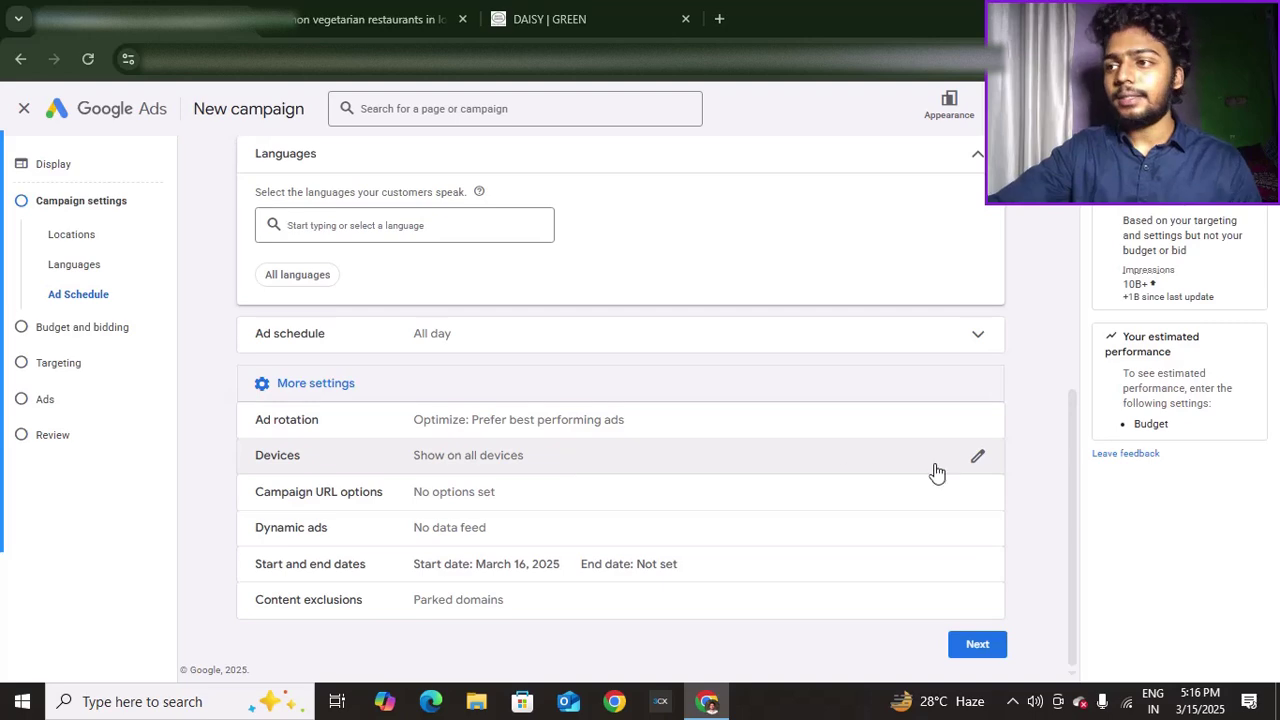
{"action": "left_click", "coordinate": [978, 460]}
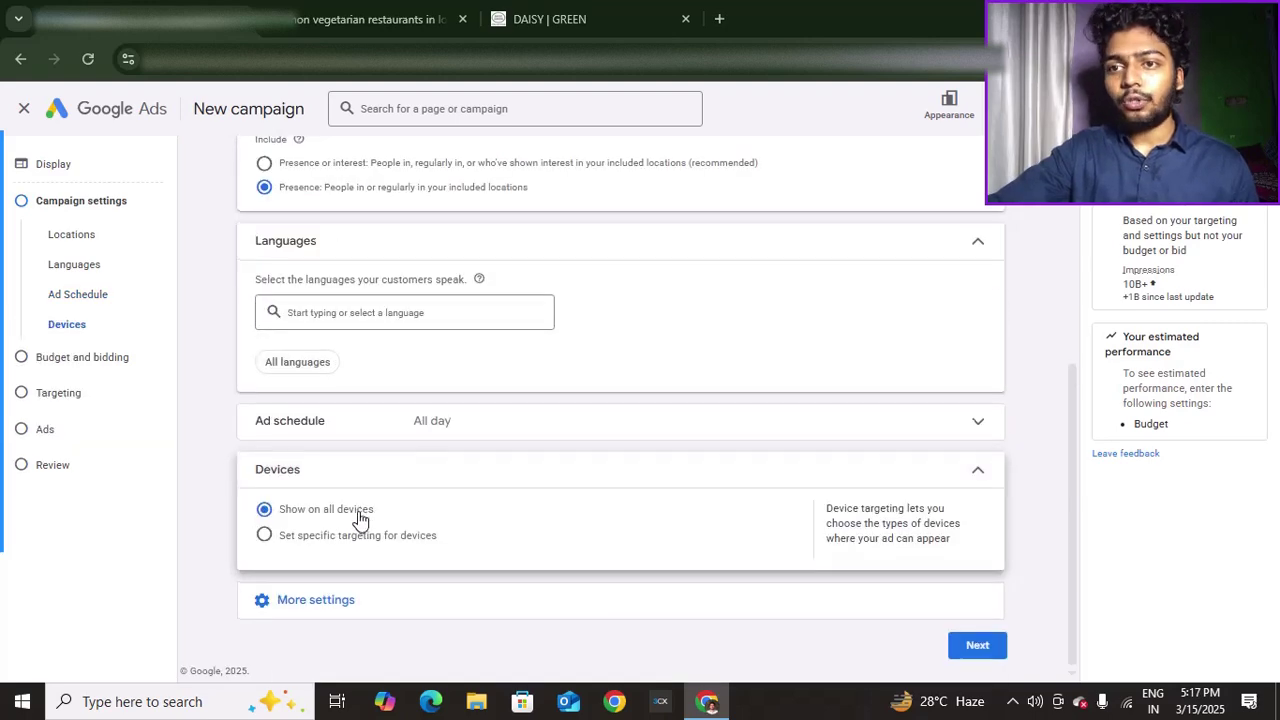
{"action": "left_click", "coordinate": [314, 534]}
{"action": "scroll", "coordinate": [346, 514], "scroll_direction": "down", "scroll_amount": 2}
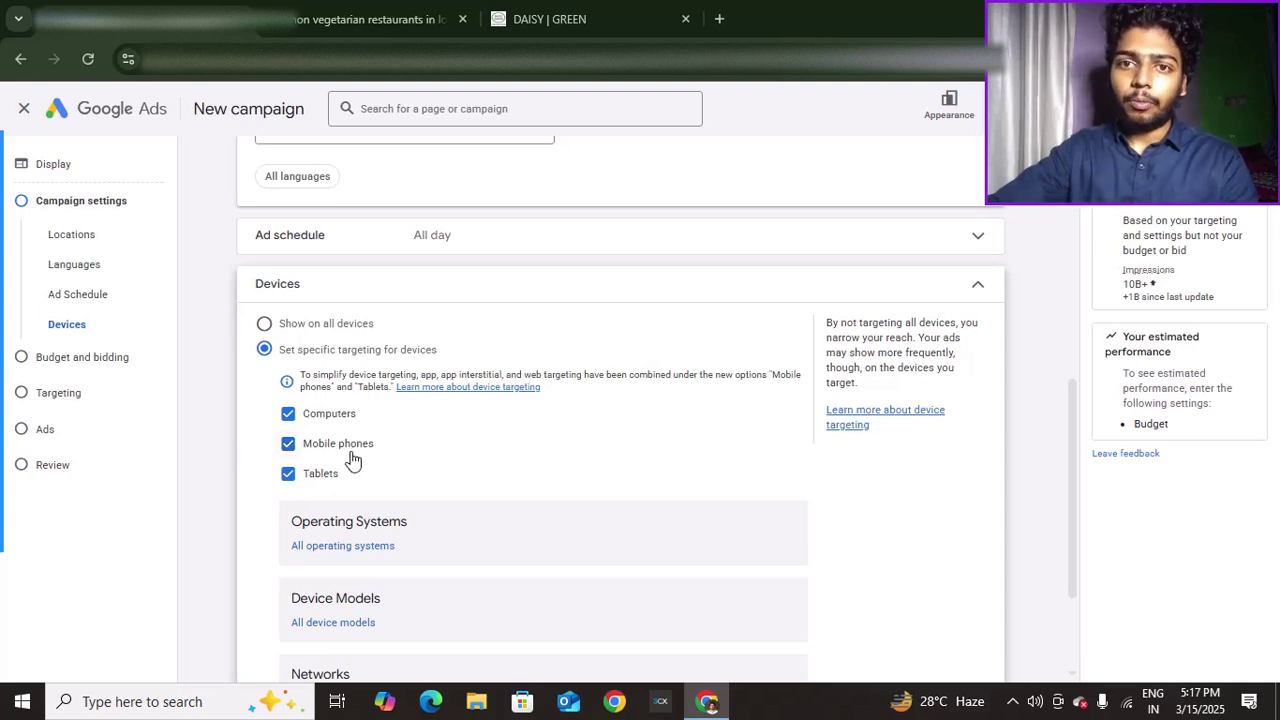
{"action": "left_click", "coordinate": [288, 414]}
{"action": "left_click", "coordinate": [287, 476]}
{"action": "left_click", "coordinate": [289, 443]}
{"action": "left_click", "coordinate": [290, 414]}
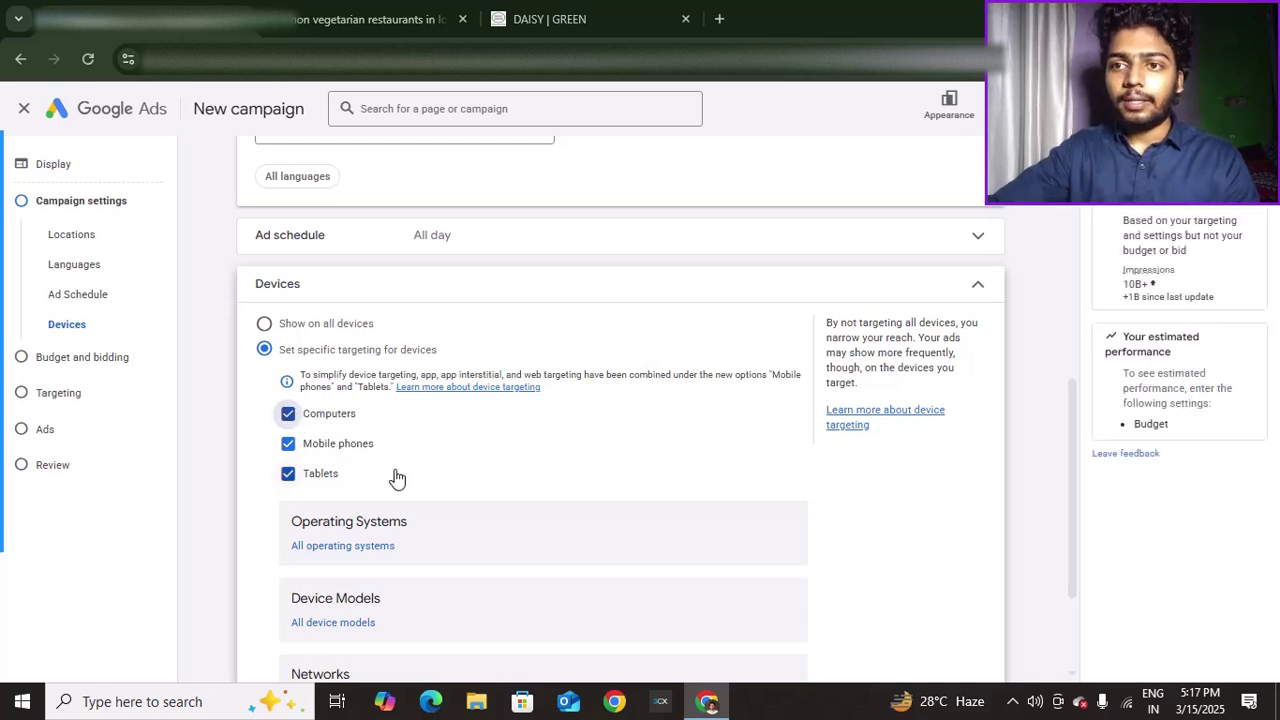
- Review the device model options under specific device targeting and close them without selecting any model
{"action": "scroll", "coordinate": [391, 485], "scroll_direction": "down", "scroll_amount": 2}
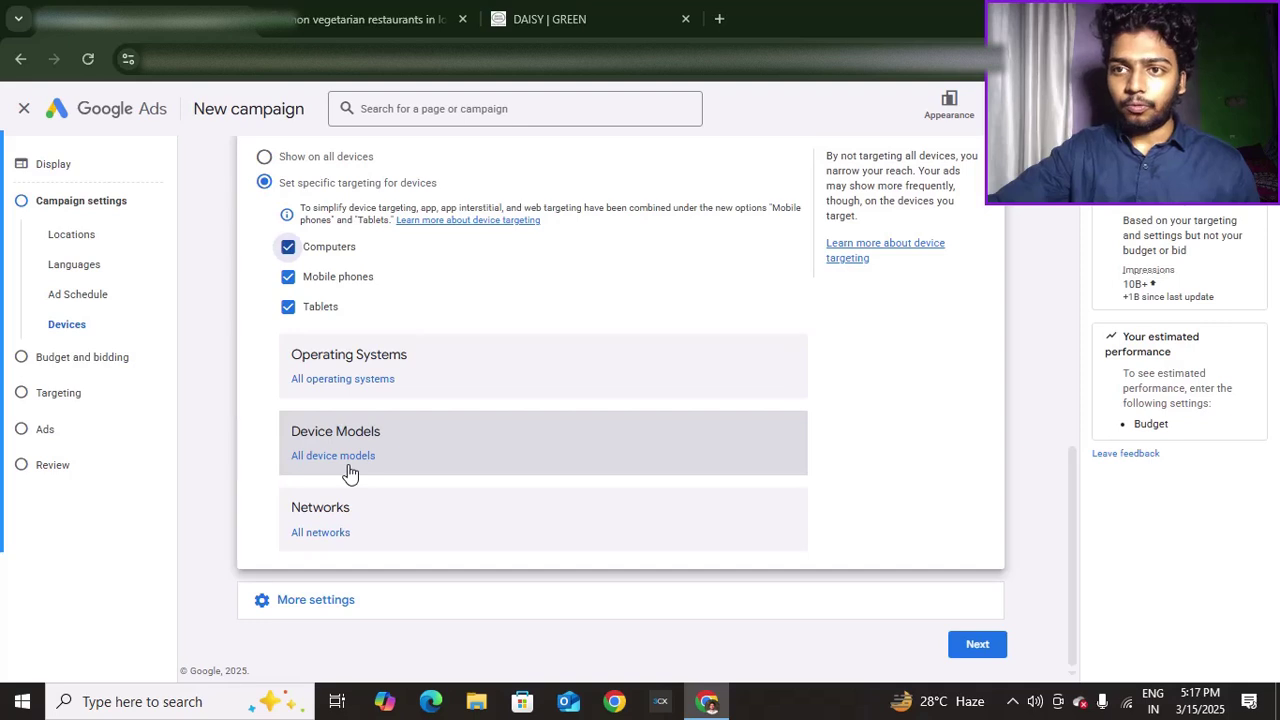
{"action": "left_click", "coordinate": [348, 470]}
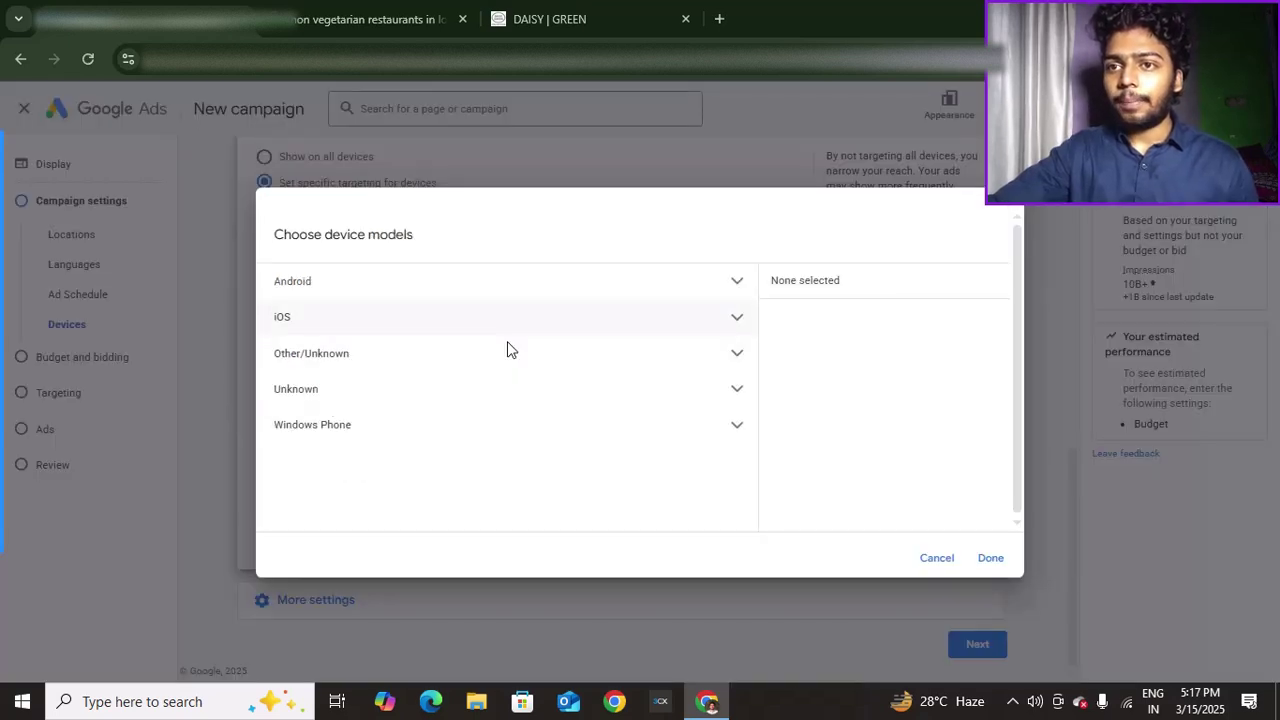
{"action": "left_click", "coordinate": [933, 556]}
- Set the campaign's device targeting to Show on all devices
{"action": "scroll", "coordinate": [587, 406], "scroll_direction": "up", "scroll_amount": 1}
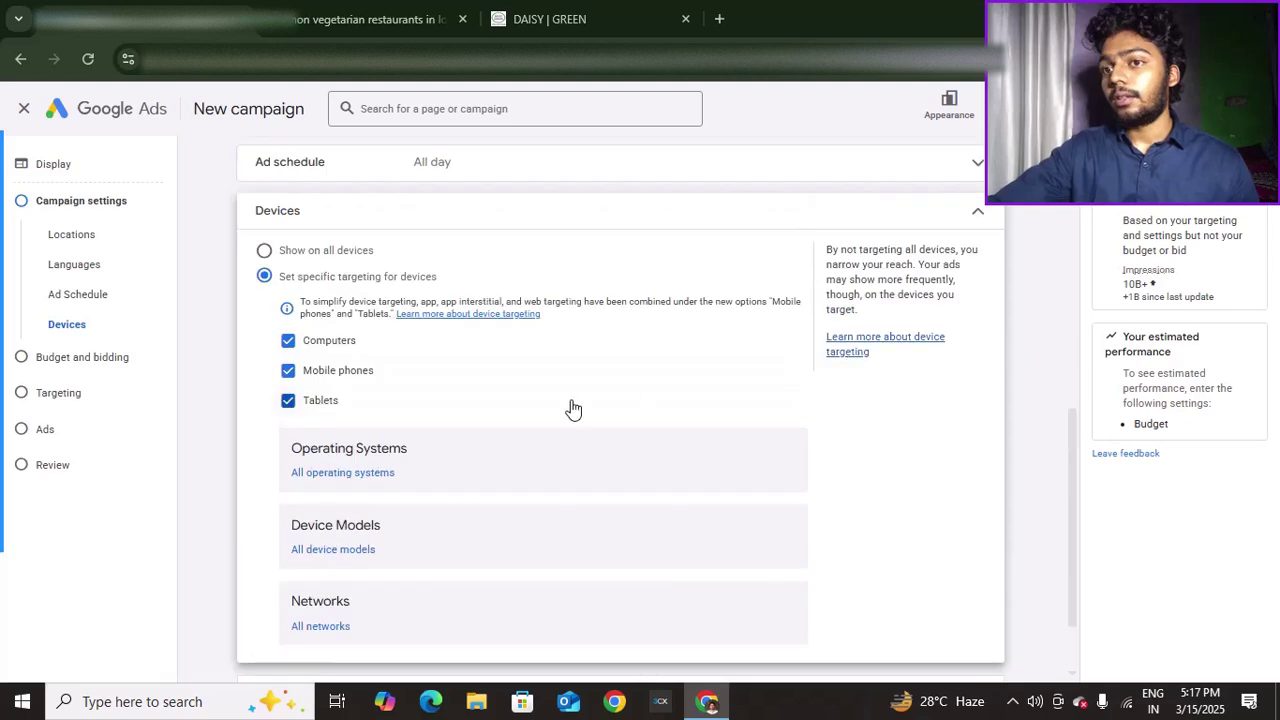
{"action": "scroll", "coordinate": [587, 406], "scroll_direction": "up", "scroll_amount": 1}
{"action": "left_click", "coordinate": [294, 346]}
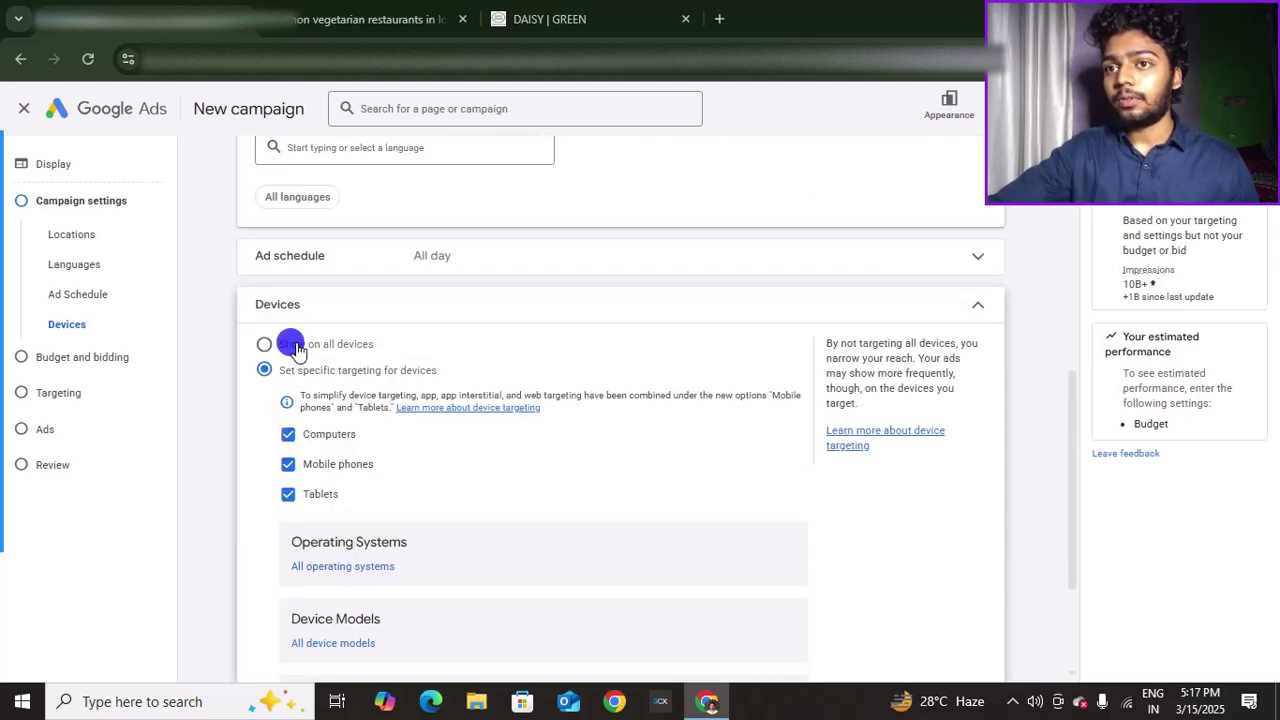
{"action": "left_click", "coordinate": [955, 489]}
- Review the content exclusions and the remaining additional campaign settings
{"action": "left_click", "coordinate": [497, 600]}
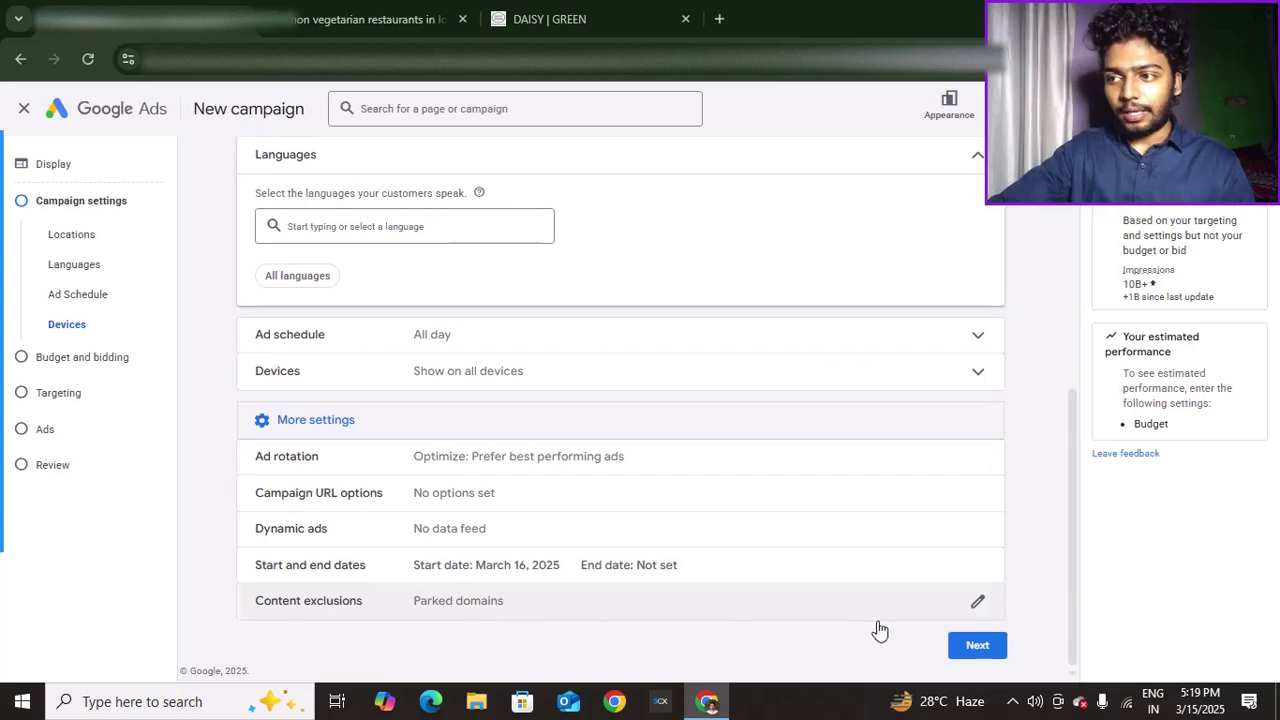
{"action": "left_click", "coordinate": [977, 603]}
{"action": "left_click", "coordinate": [960, 326]}
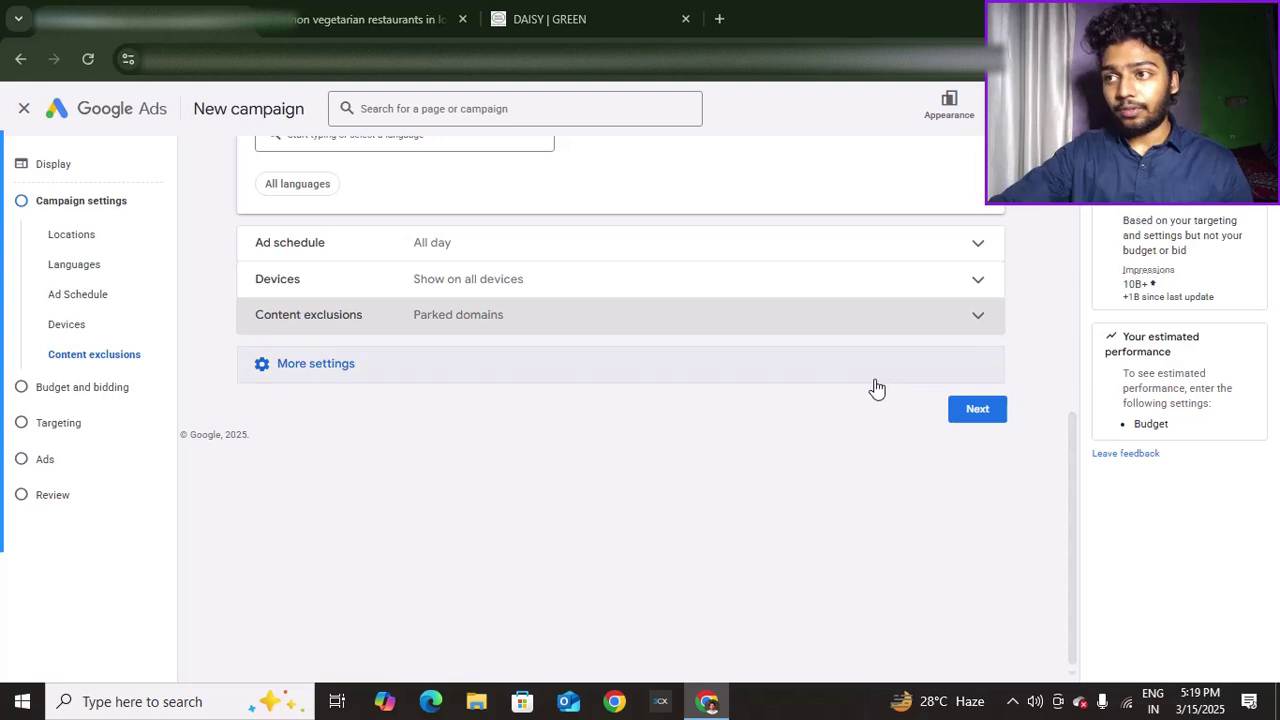
{"action": "left_click", "coordinate": [869, 381]}
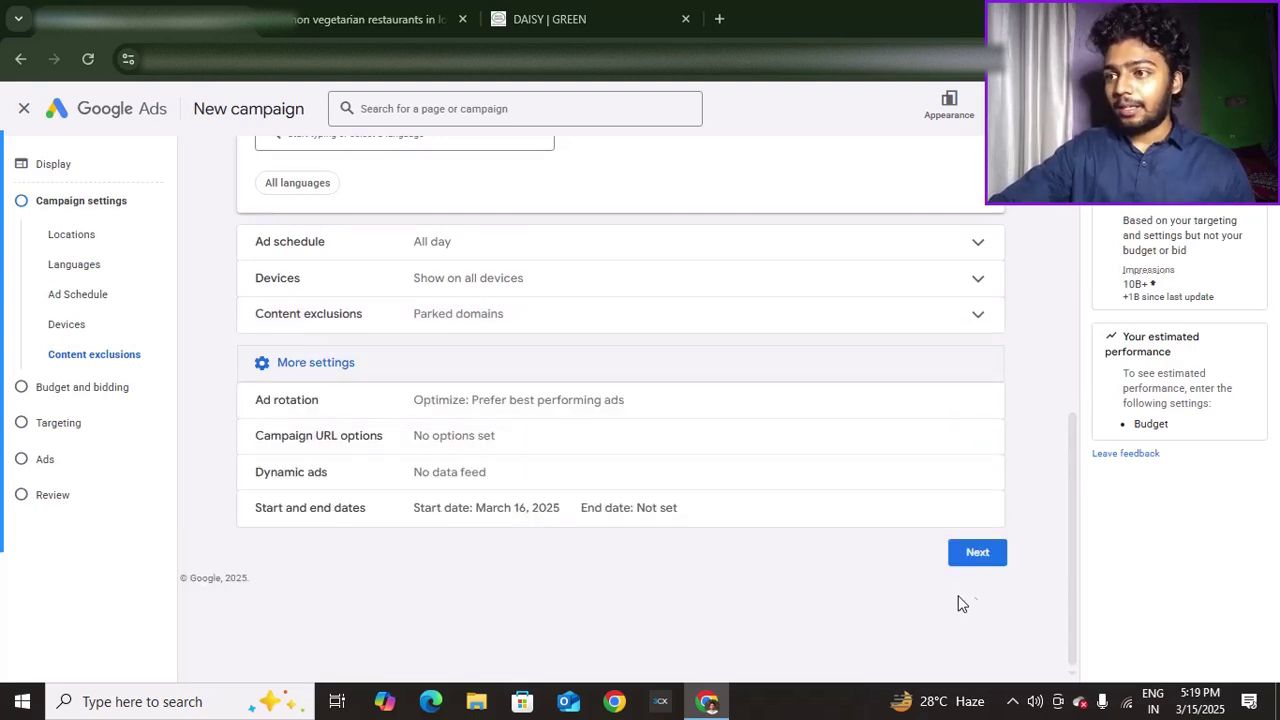
- Proceed to budget and bidding and set the campaign's average daily budget to ₹5,000
{"action": "left_click", "coordinate": [977, 553]}
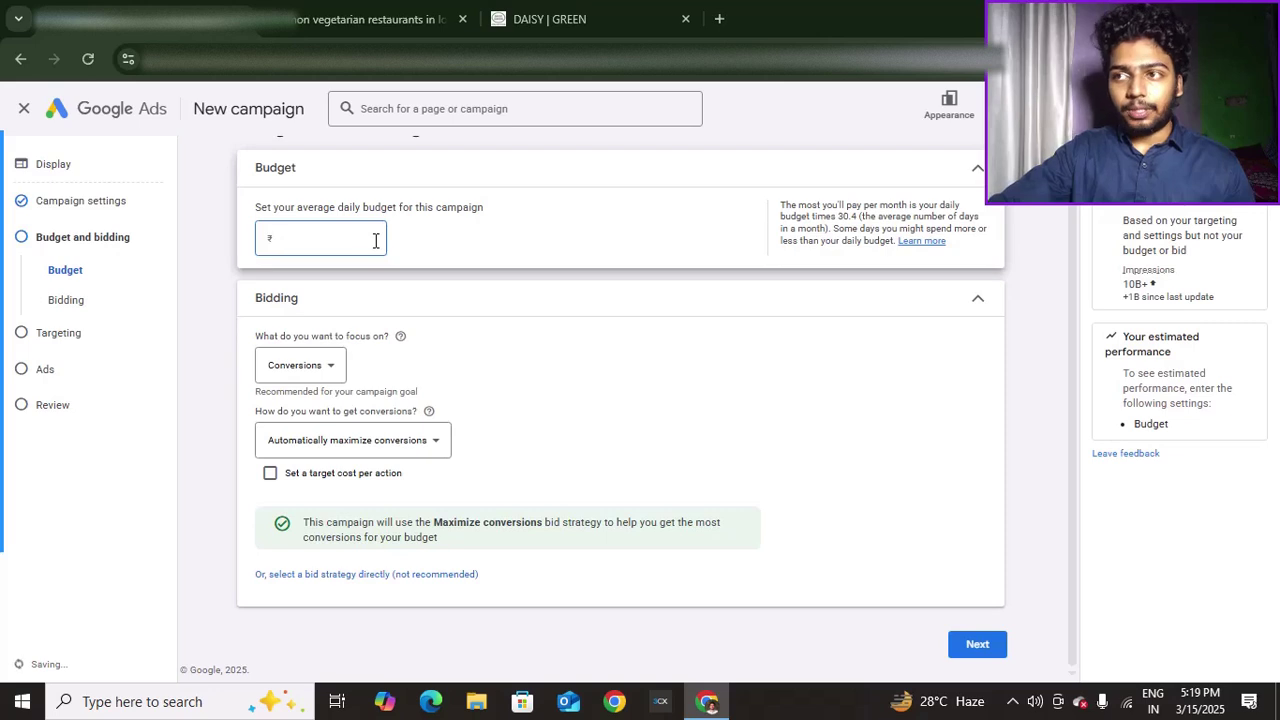
{"action": "type", "text": "5000"}
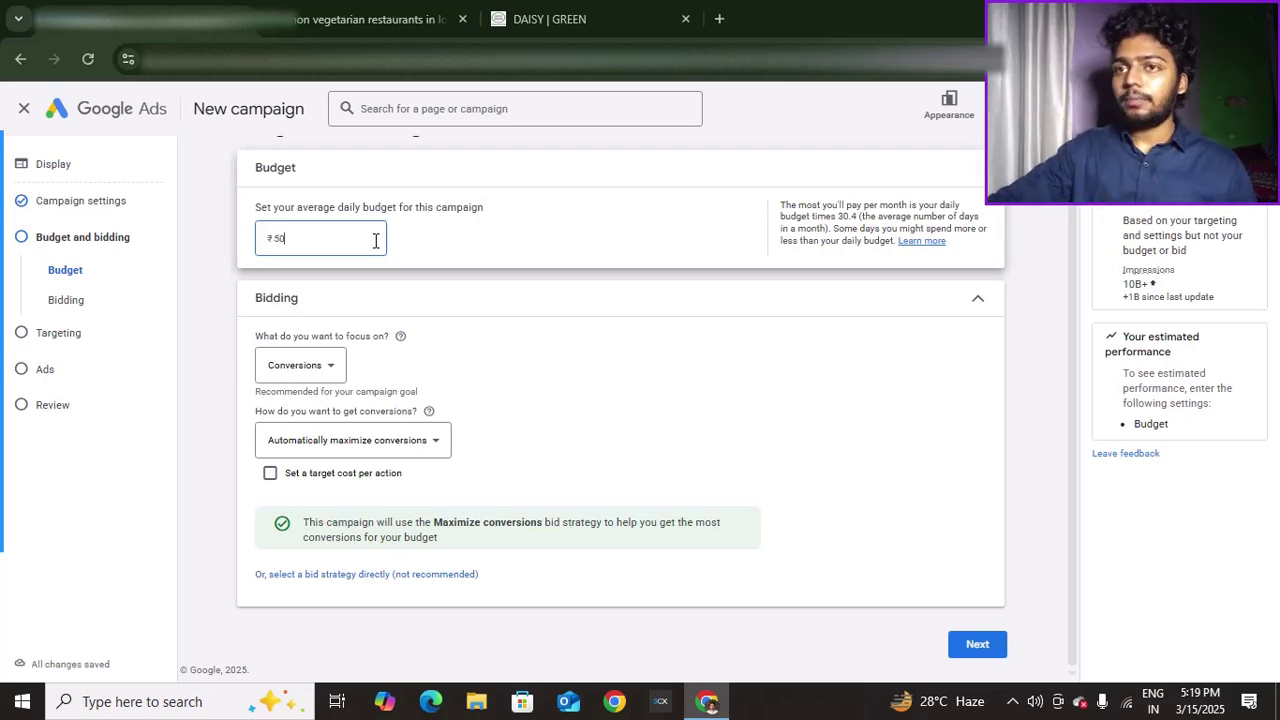
{"action": "left_click", "coordinate": [403, 245]}
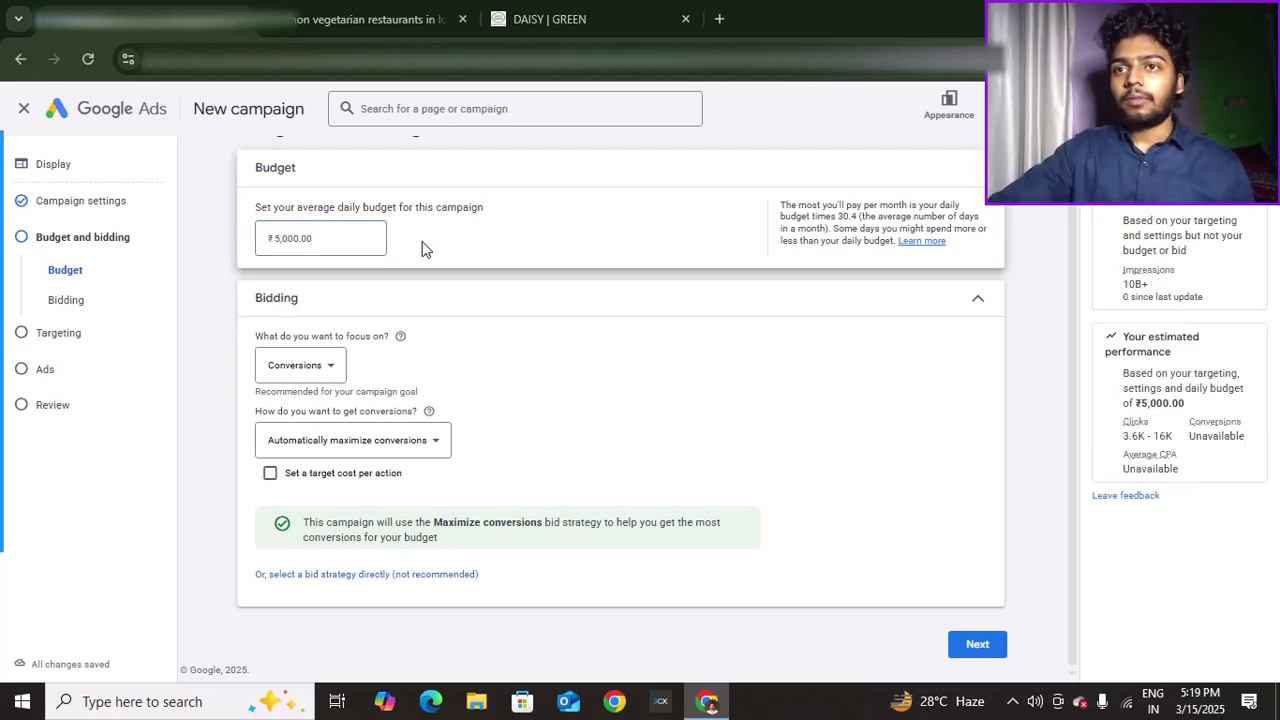
- Keep Conversions as the bidding focus and choose Manually set bids as the way to get conversions
{"action": "left_click", "coordinate": [318, 376]}
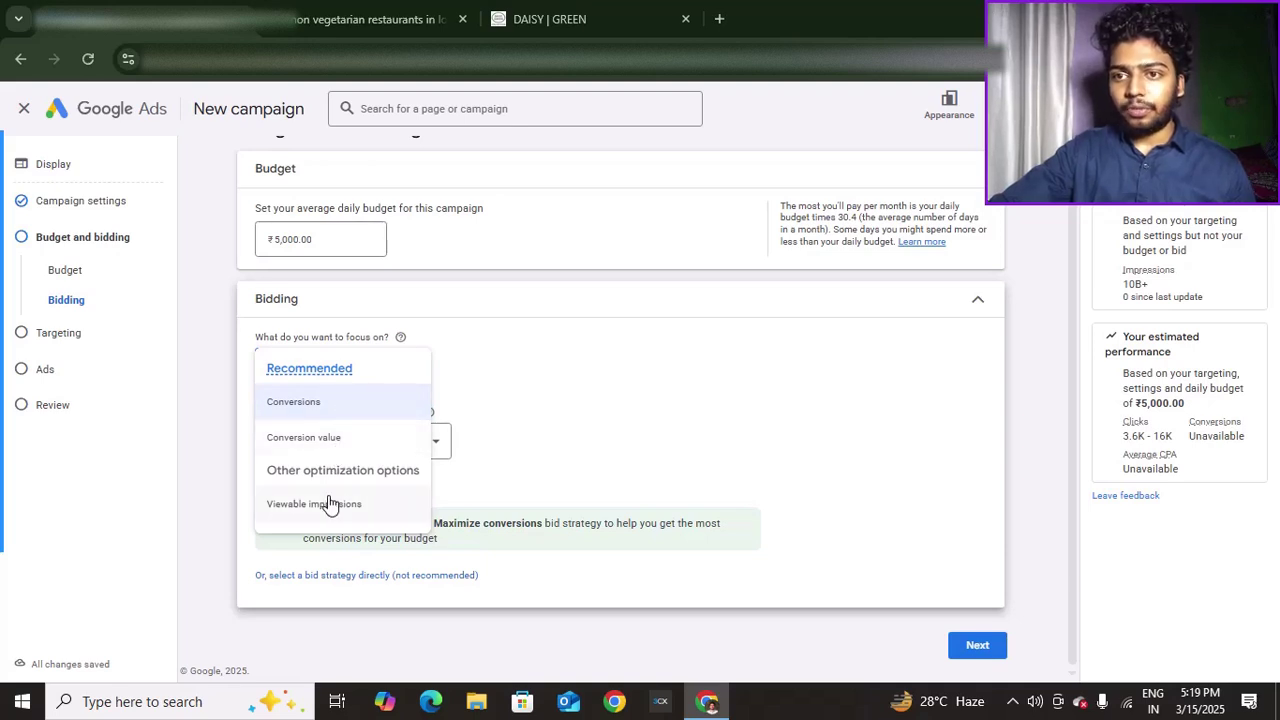
{"action": "mouse_move", "coordinate": [352, 508]}
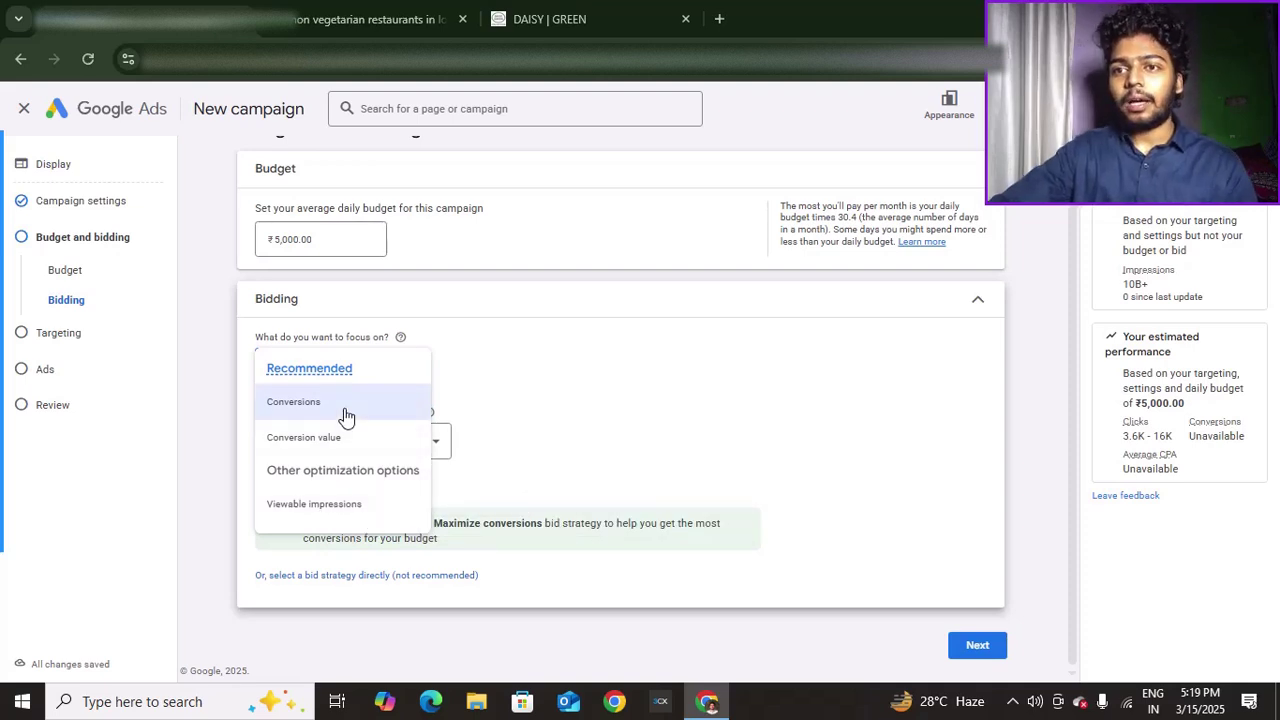
{"action": "mouse_move", "coordinate": [346, 416]}
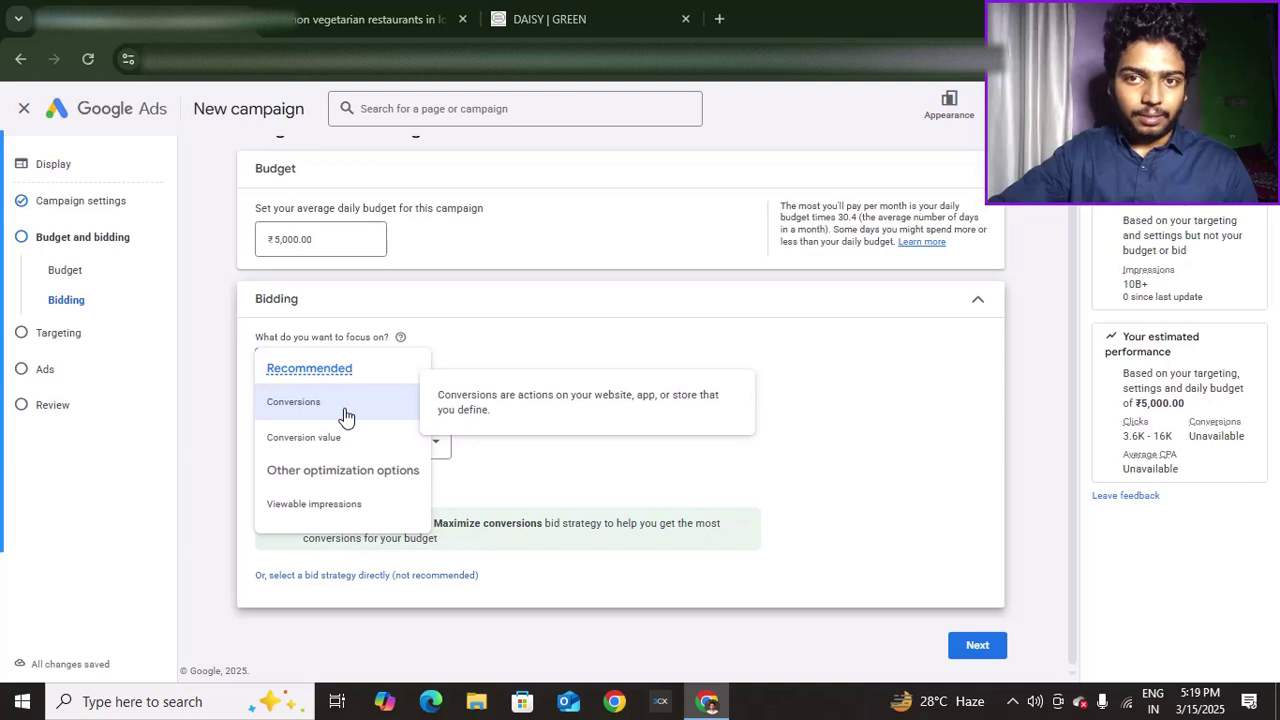
{"action": "left_click", "coordinate": [509, 352]}
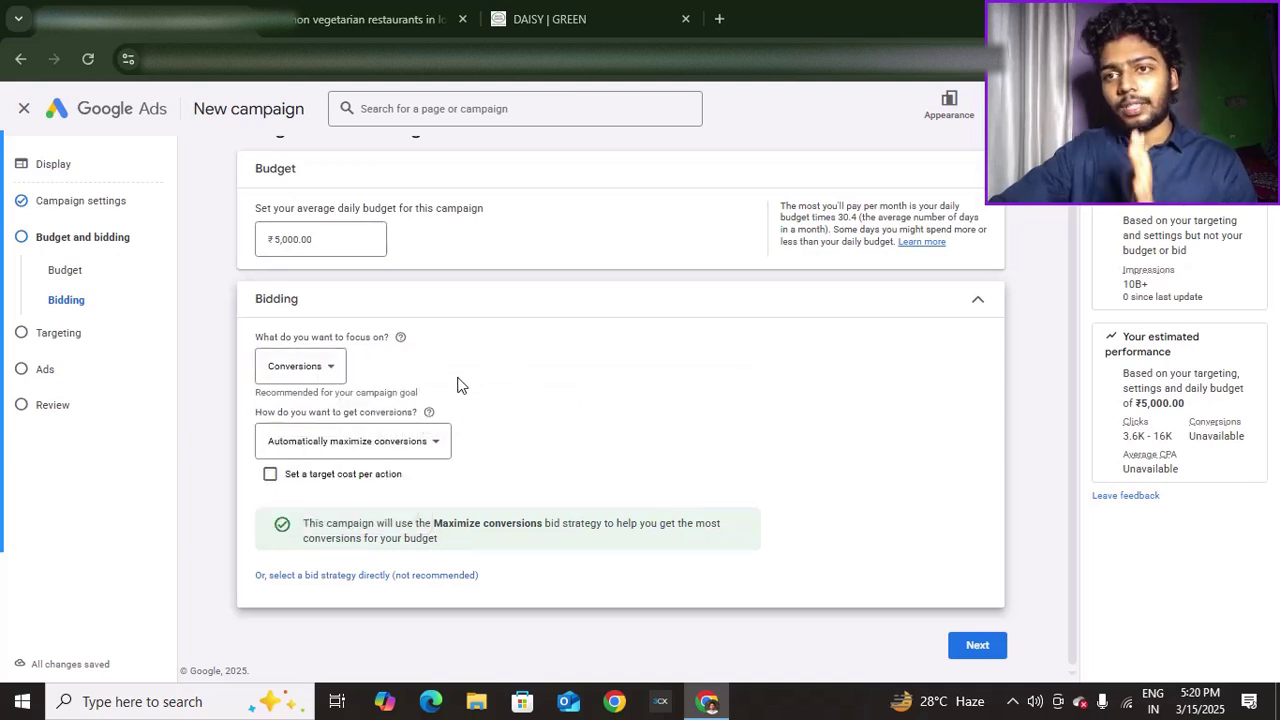
{"action": "left_click", "coordinate": [376, 452]}
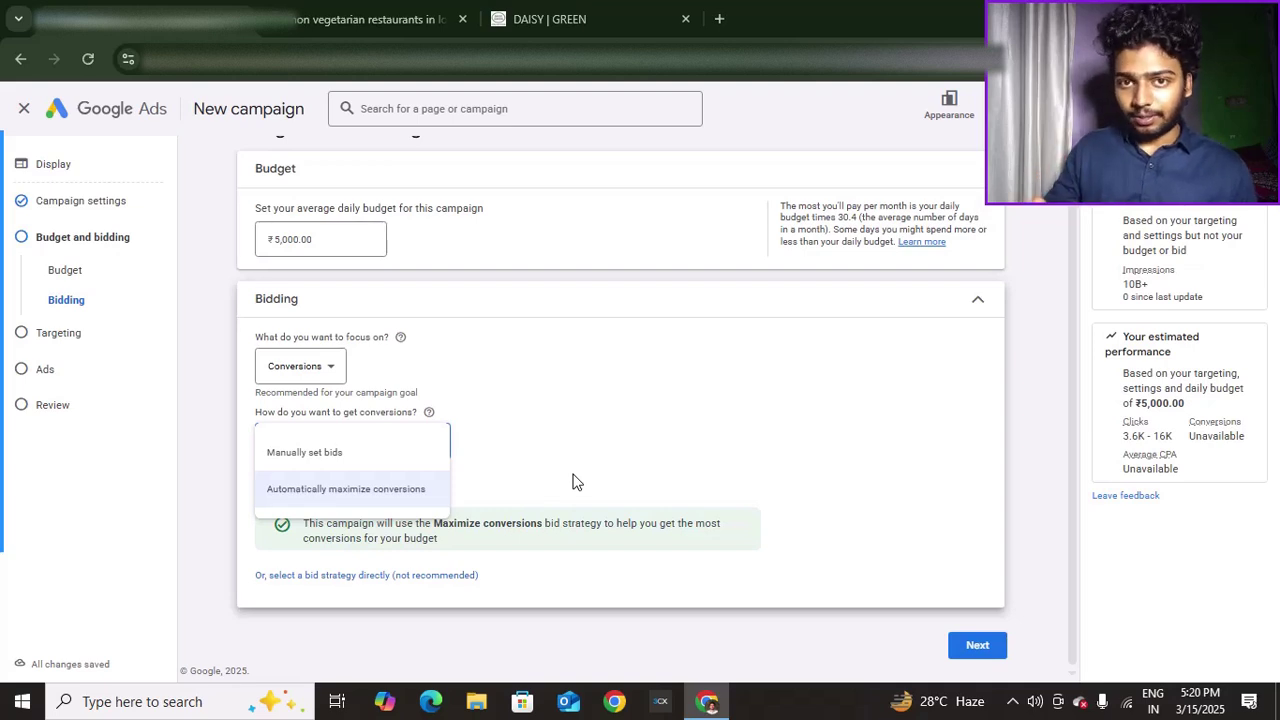
{"action": "left_click", "coordinate": [336, 452]}
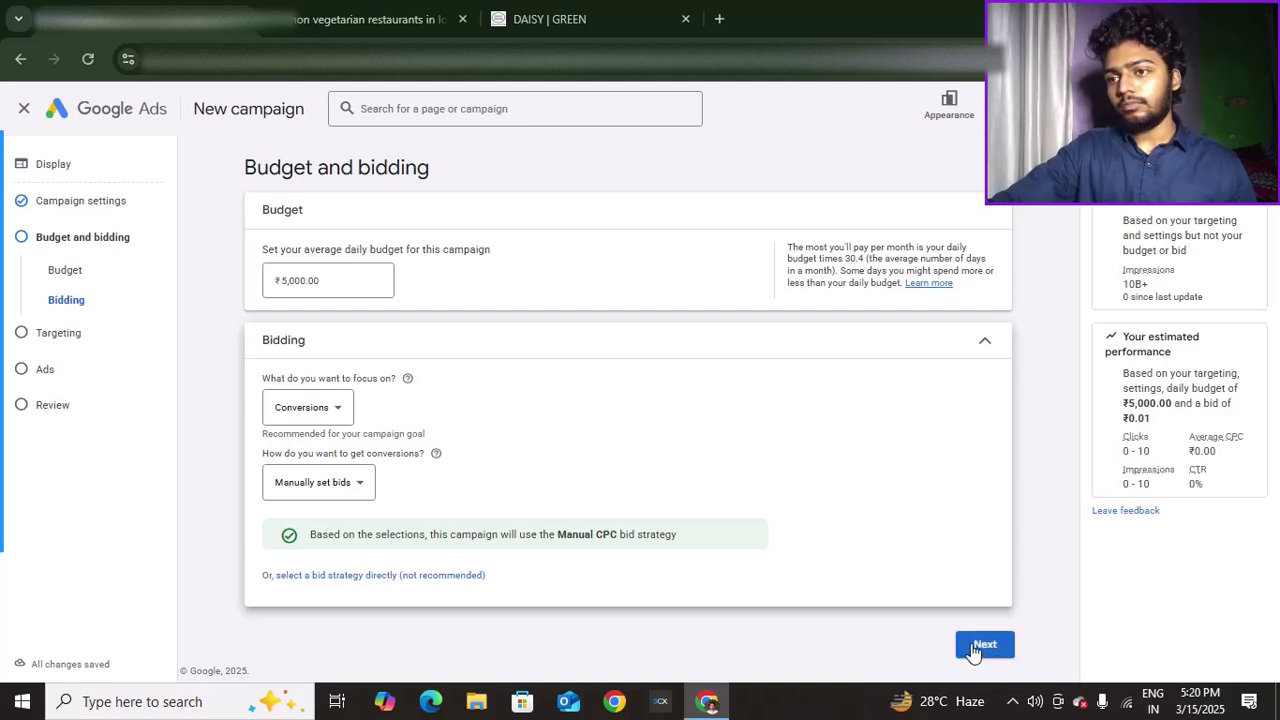
- Review the bid strategies that can be selected directly and return to the previous bidding options
{"action": "left_click", "coordinate": [295, 576]}
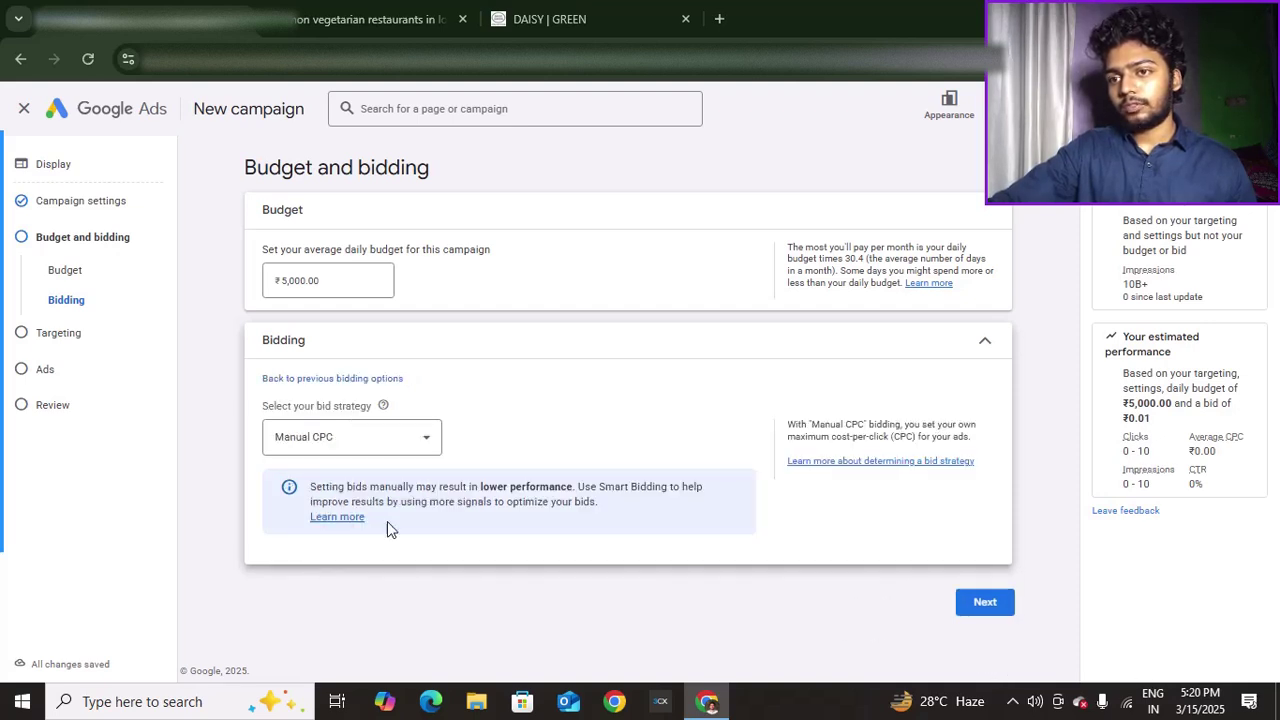
{"action": "left_click", "coordinate": [370, 450]}
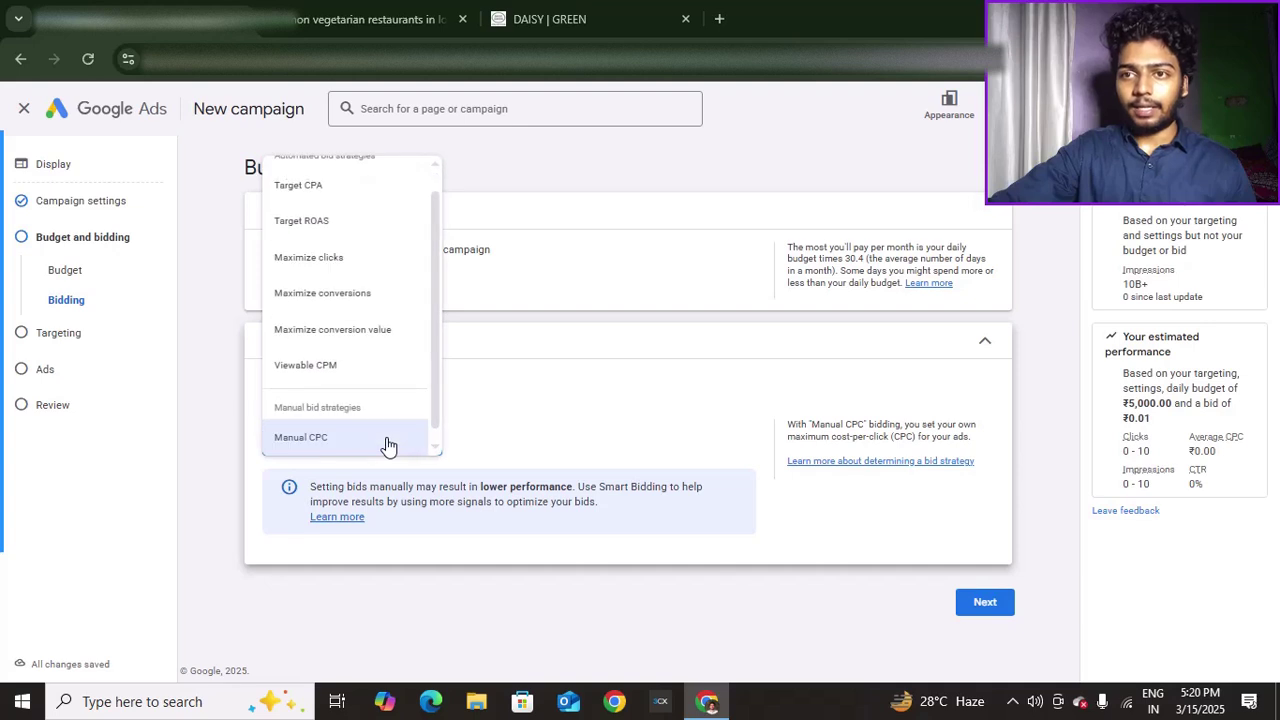
{"action": "left_click", "coordinate": [564, 366]}
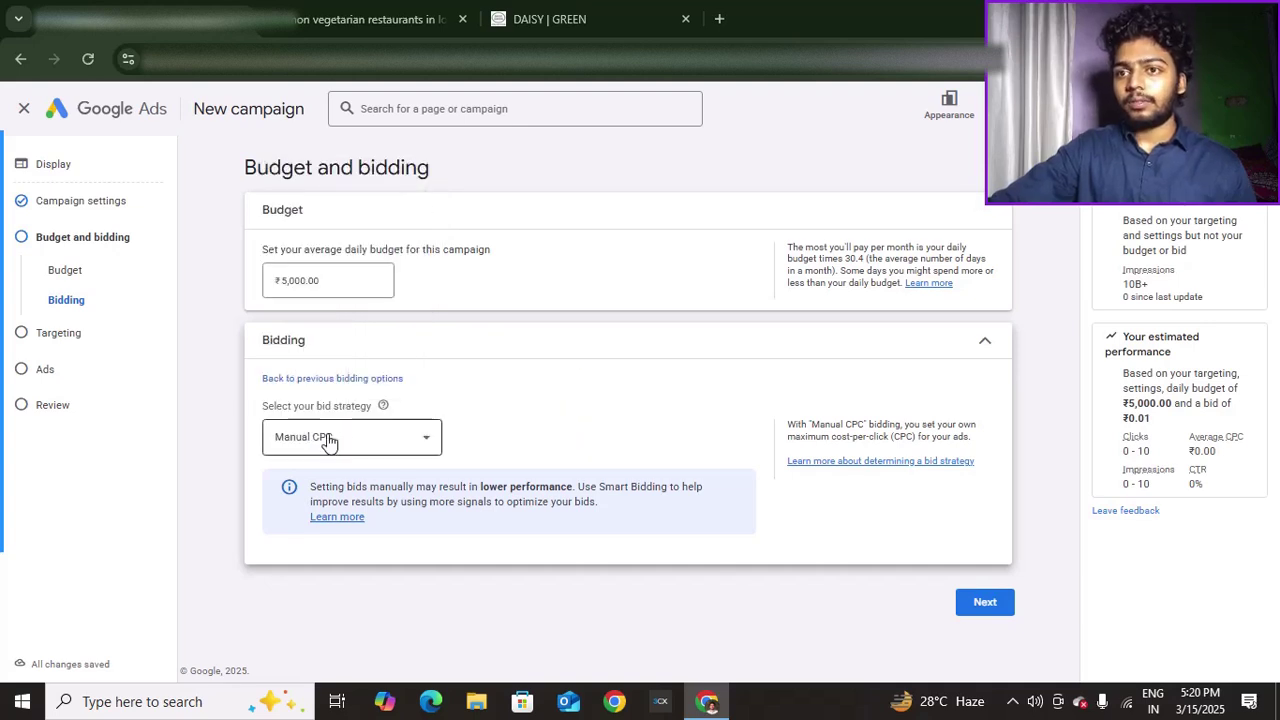
{"action": "left_click", "coordinate": [343, 378]}
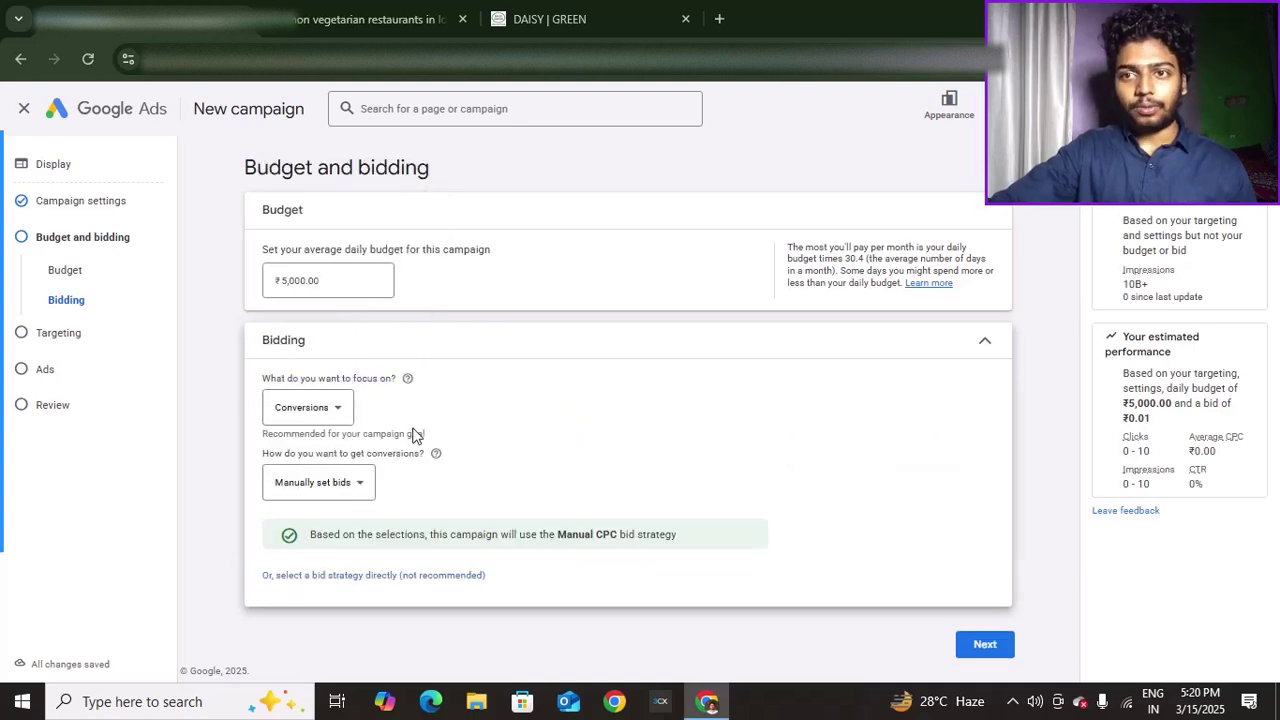
- Continue to targeting and add the audience segments Food & Dining and Foodies
{"action": "left_click", "coordinate": [985, 644]}
{"action": "left_click", "coordinate": [625, 389]}
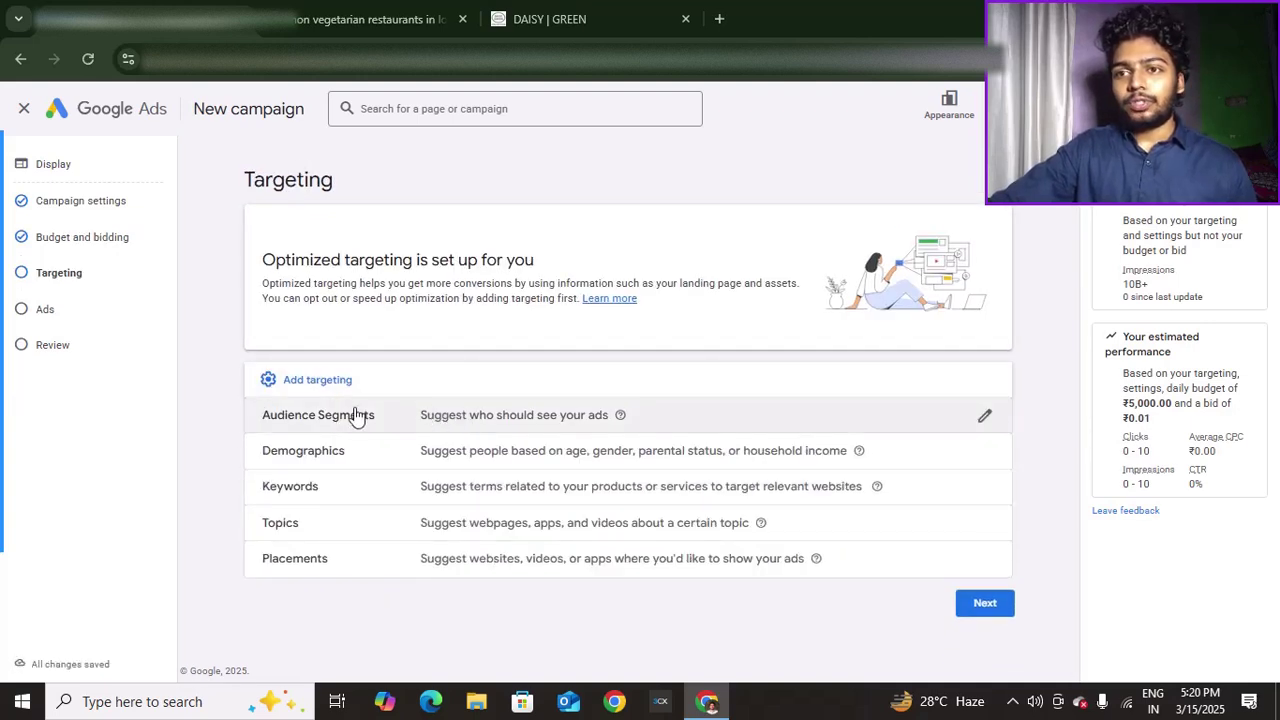
{"action": "left_click", "coordinate": [984, 415]}
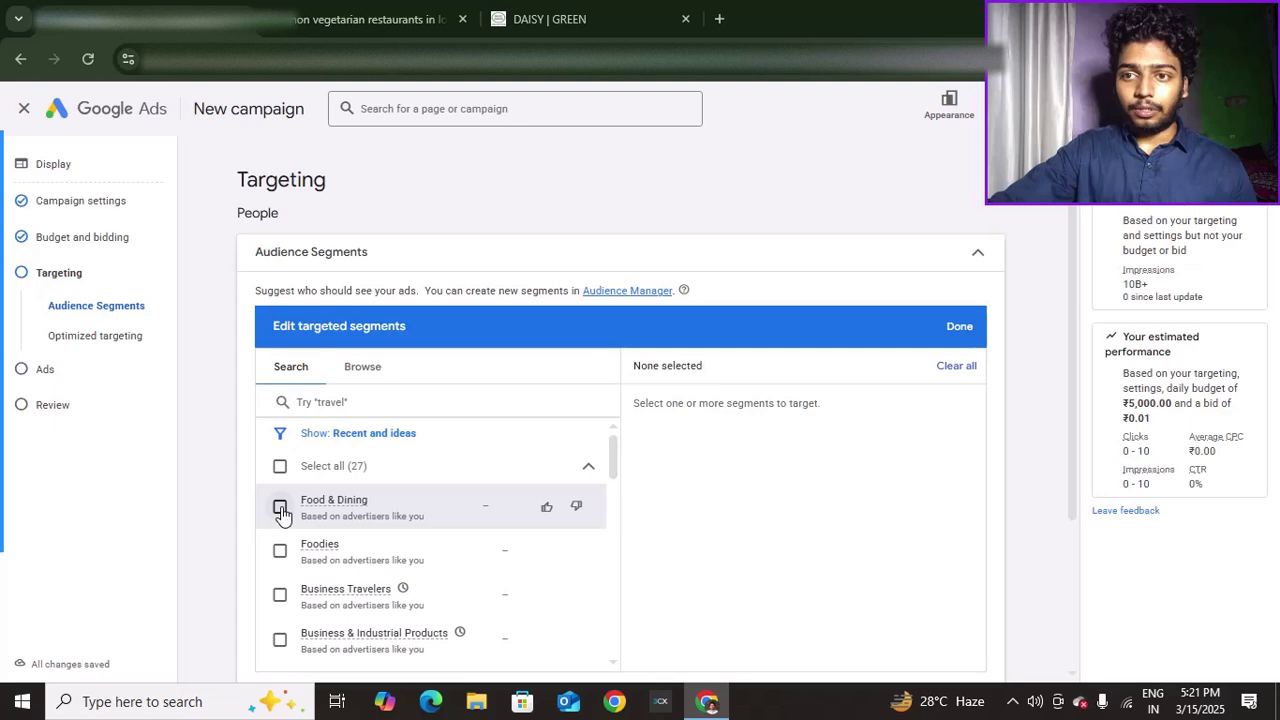
{"action": "left_click", "coordinate": [280, 507]}
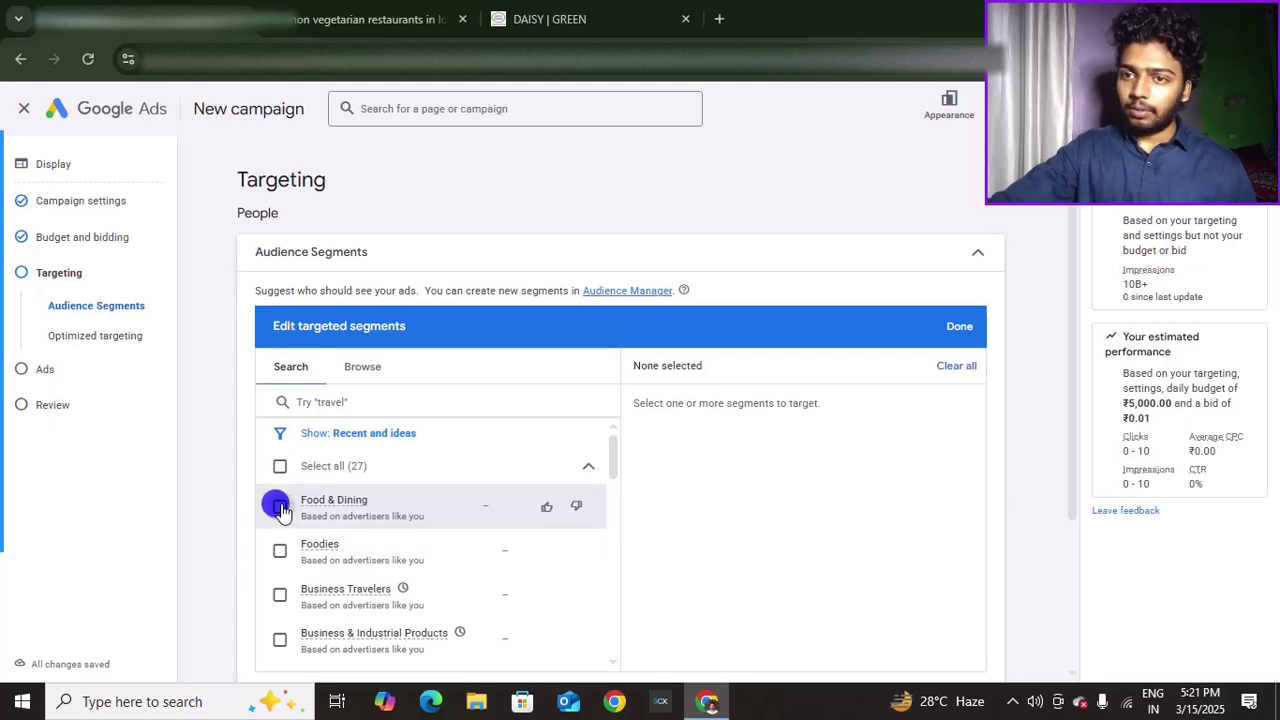
{"action": "left_click", "coordinate": [280, 550]}
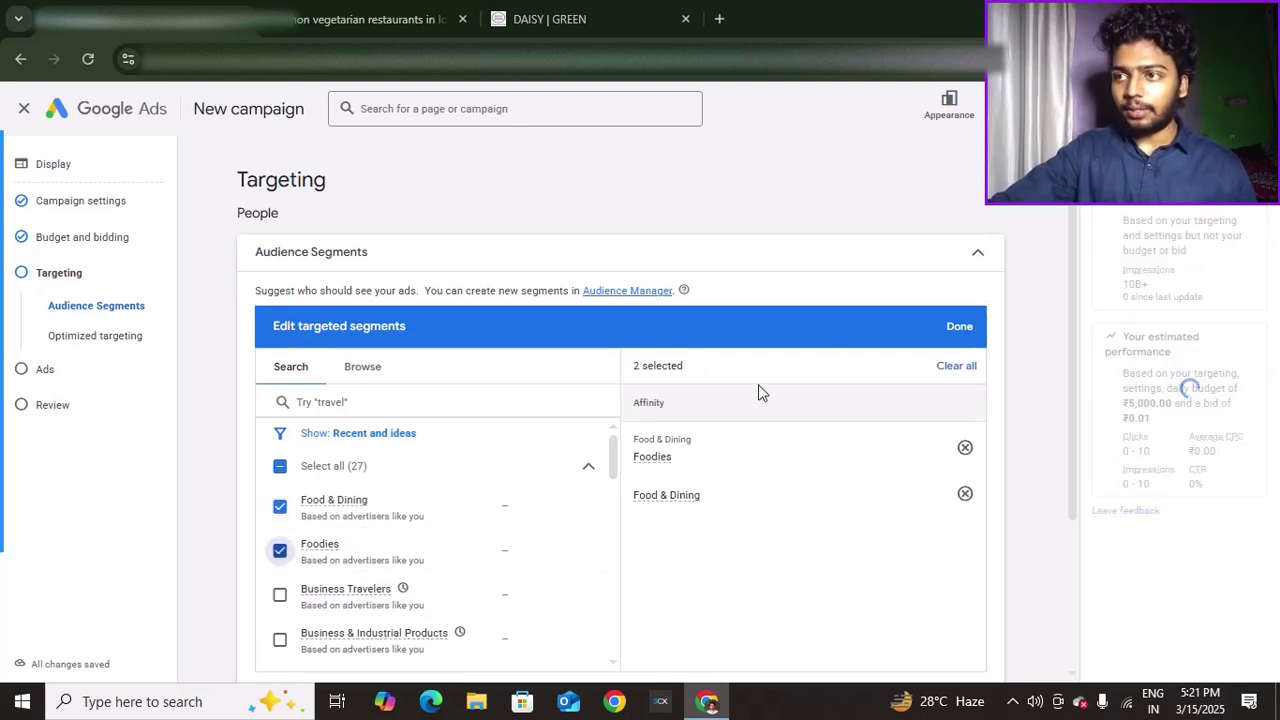
{"action": "left_click", "coordinate": [955, 326]}
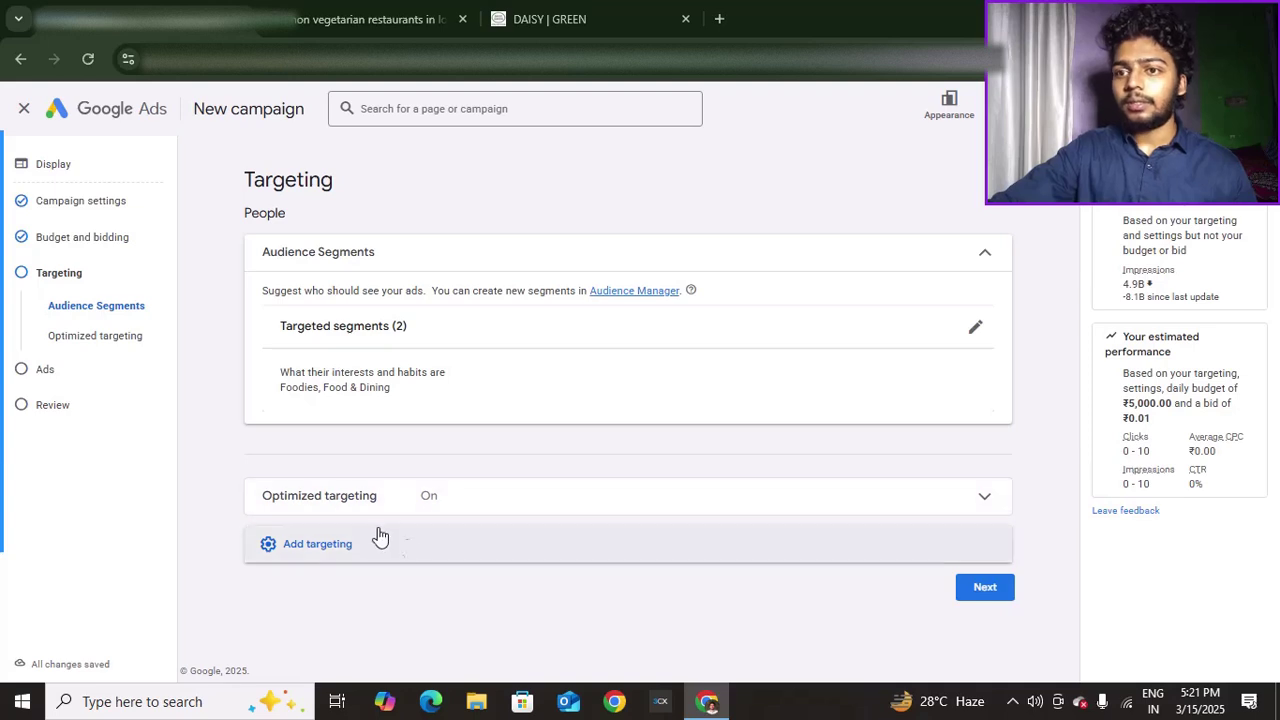
- Add demographics targeting with all gender, age and parental status groups selected, and add a keywords section without any keywords
{"action": "left_click", "coordinate": [410, 549]}
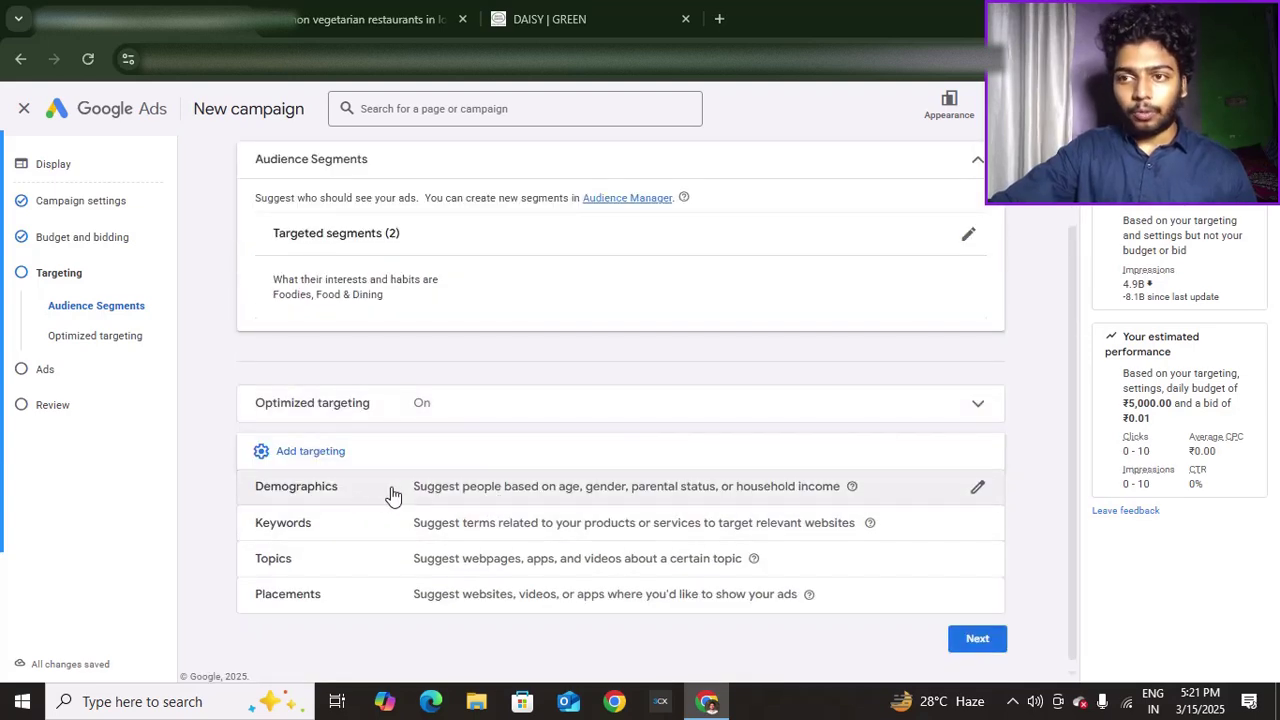
{"action": "left_click", "coordinate": [977, 489]}
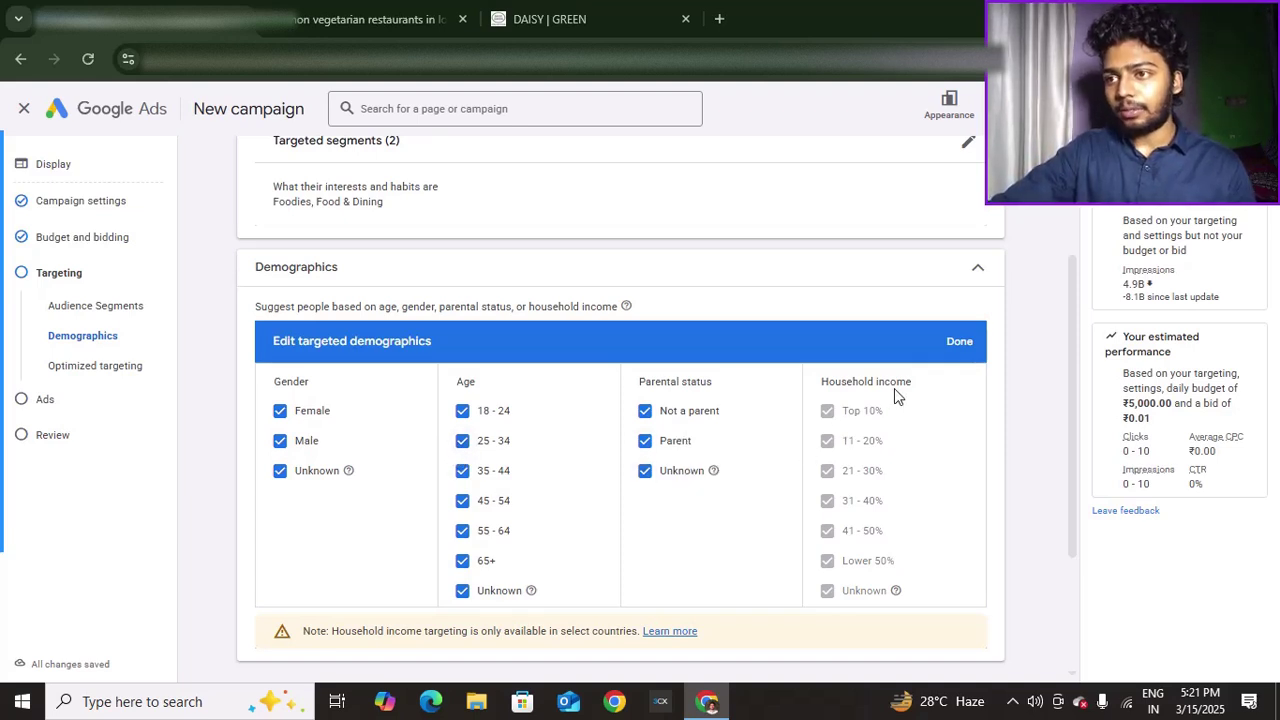
{"action": "left_click", "coordinate": [960, 343]}
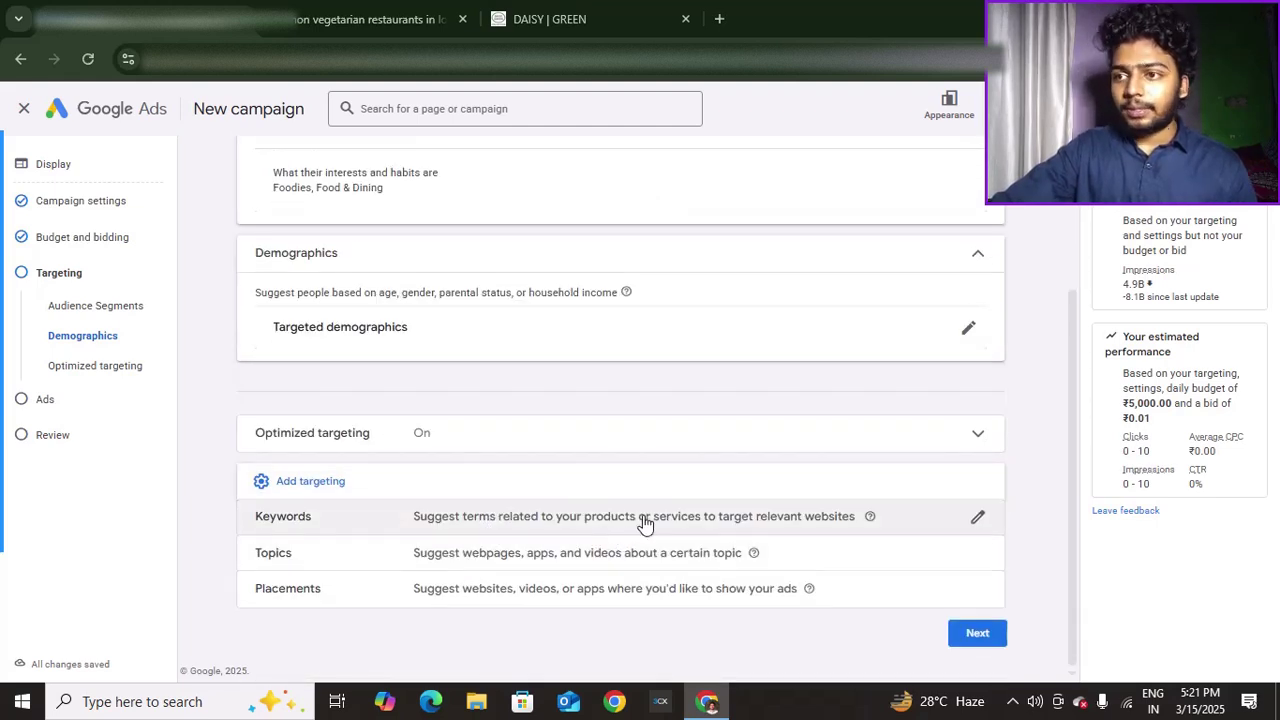
{"action": "left_click", "coordinate": [975, 517]}
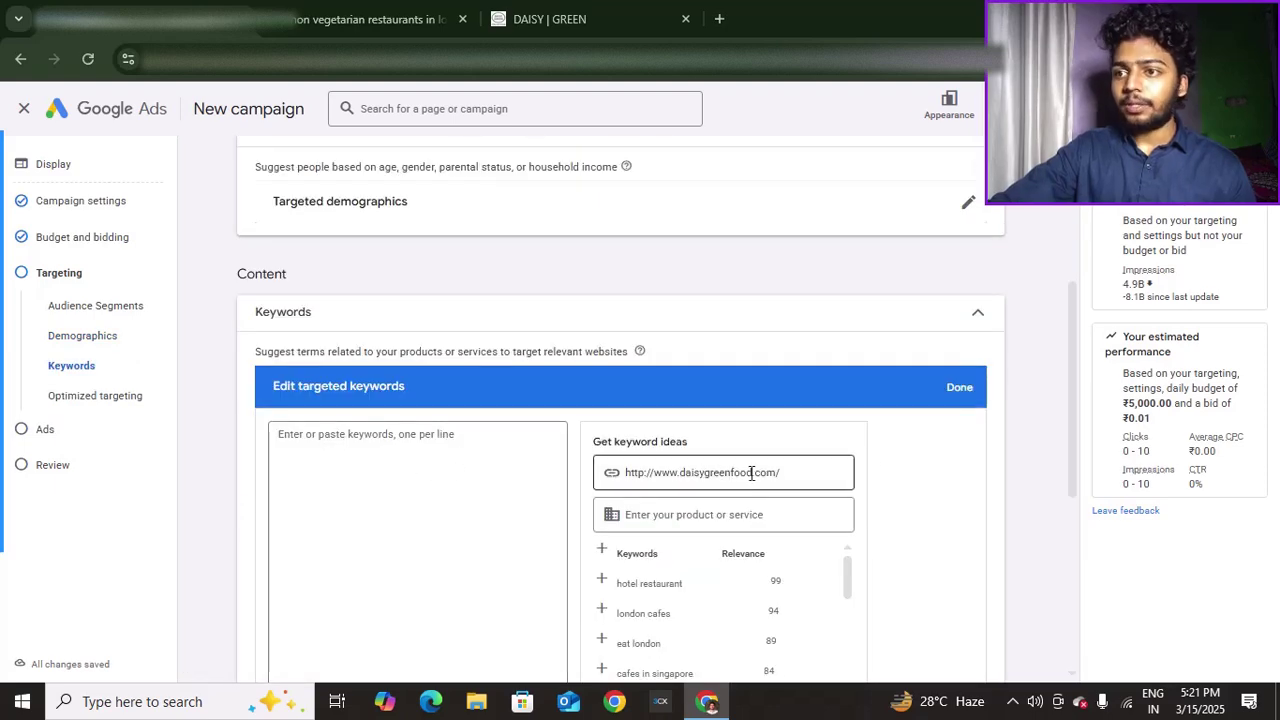
{"action": "left_click", "coordinate": [966, 393]}
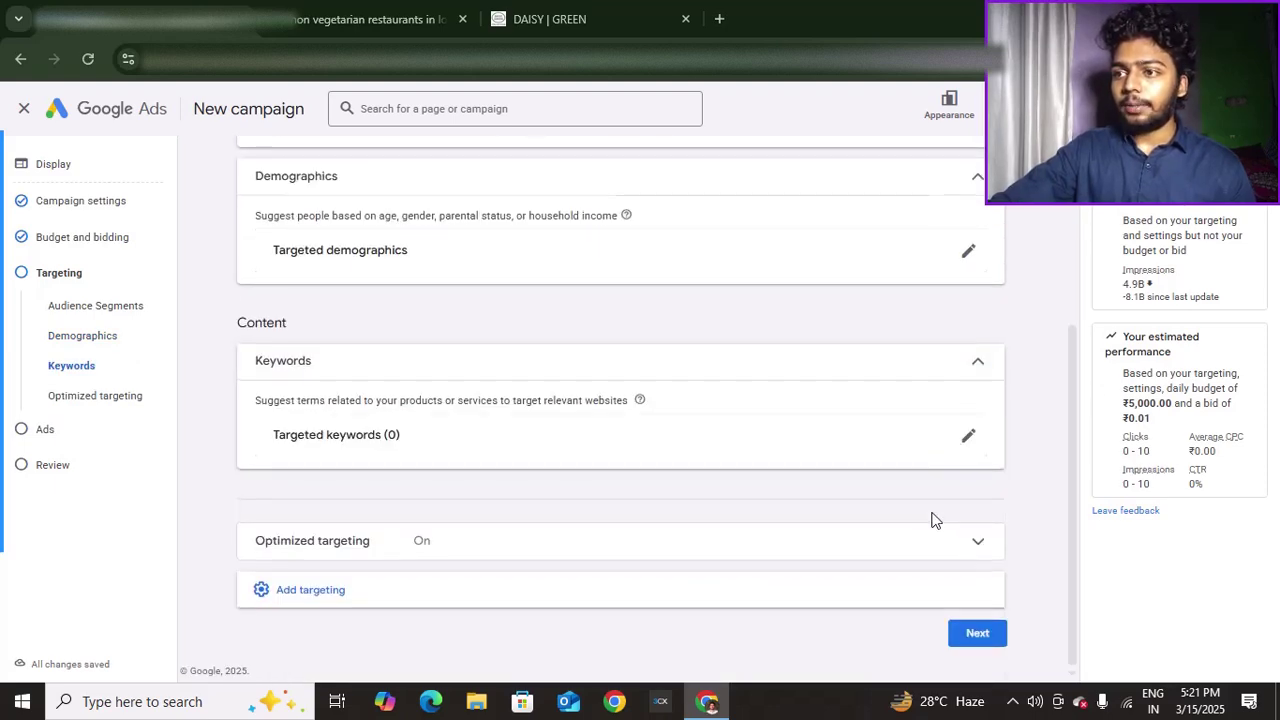
- Add a Topics section to the targeting and search the topics for non vegetarian
{"action": "left_click", "coordinate": [731, 587]}
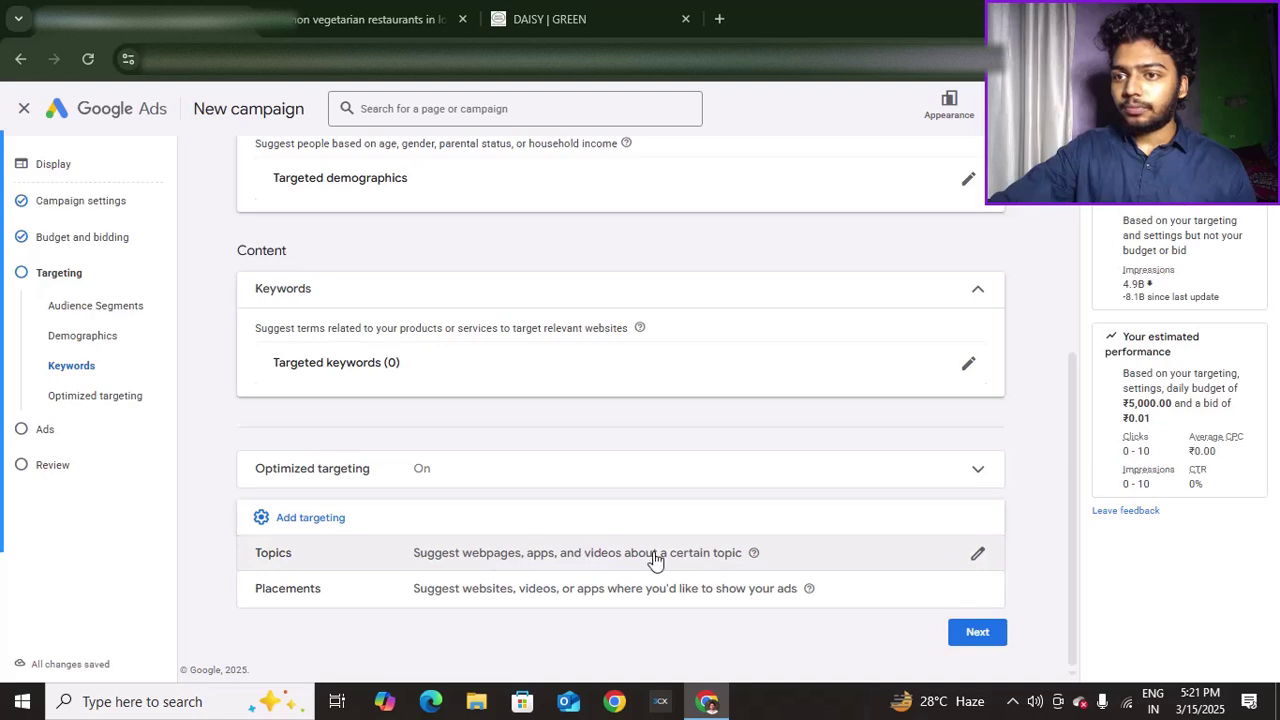
{"action": "left_click", "coordinate": [977, 552]}
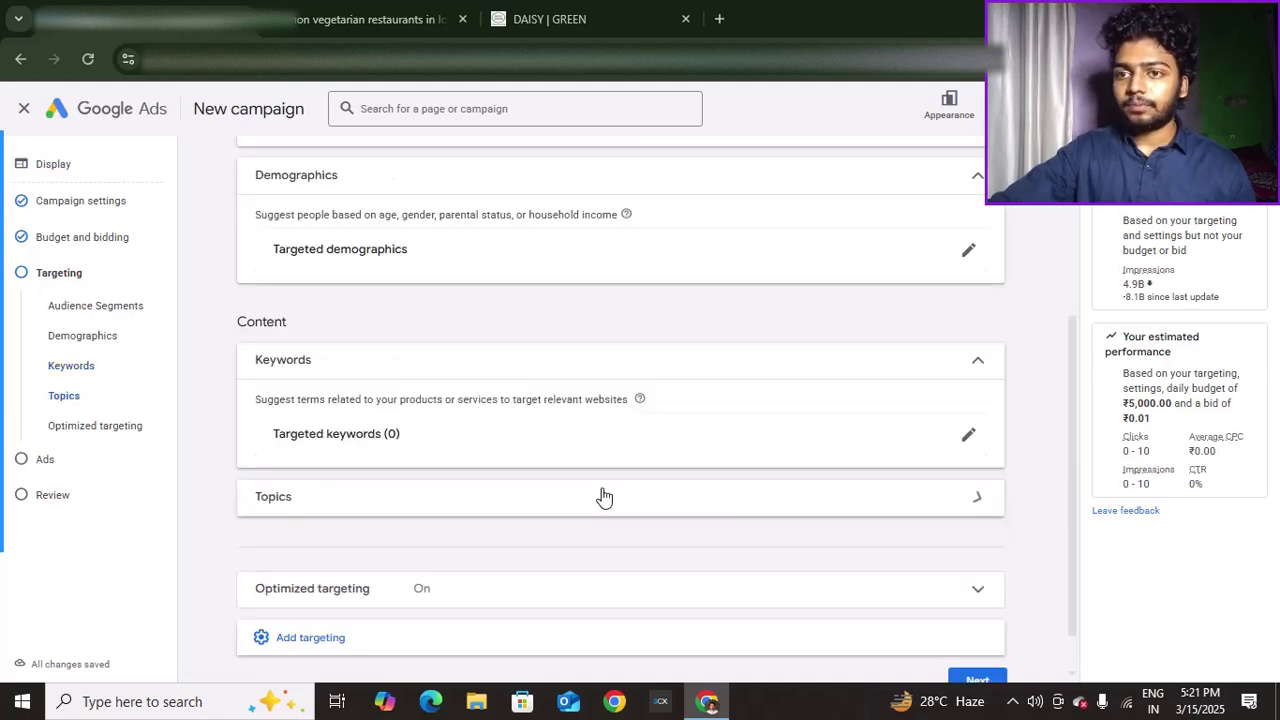
{"action": "left_click", "coordinate": [604, 497]}
{"action": "scroll", "coordinate": [375, 497], "scroll_direction": "down", "scroll_amount": 3}
{"action": "scroll", "coordinate": [472, 489], "scroll_direction": "down", "scroll_amount": 1}
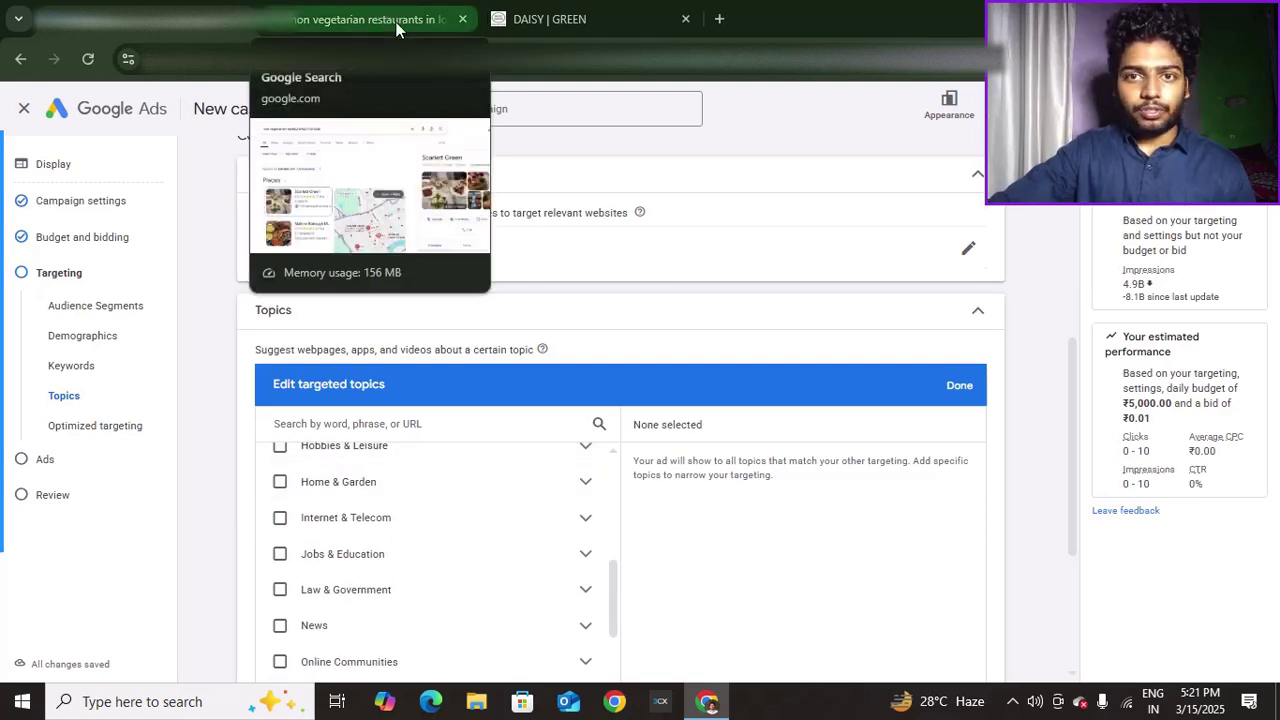
{"action": "scroll", "coordinate": [417, 514], "scroll_direction": "up", "scroll_amount": 5}
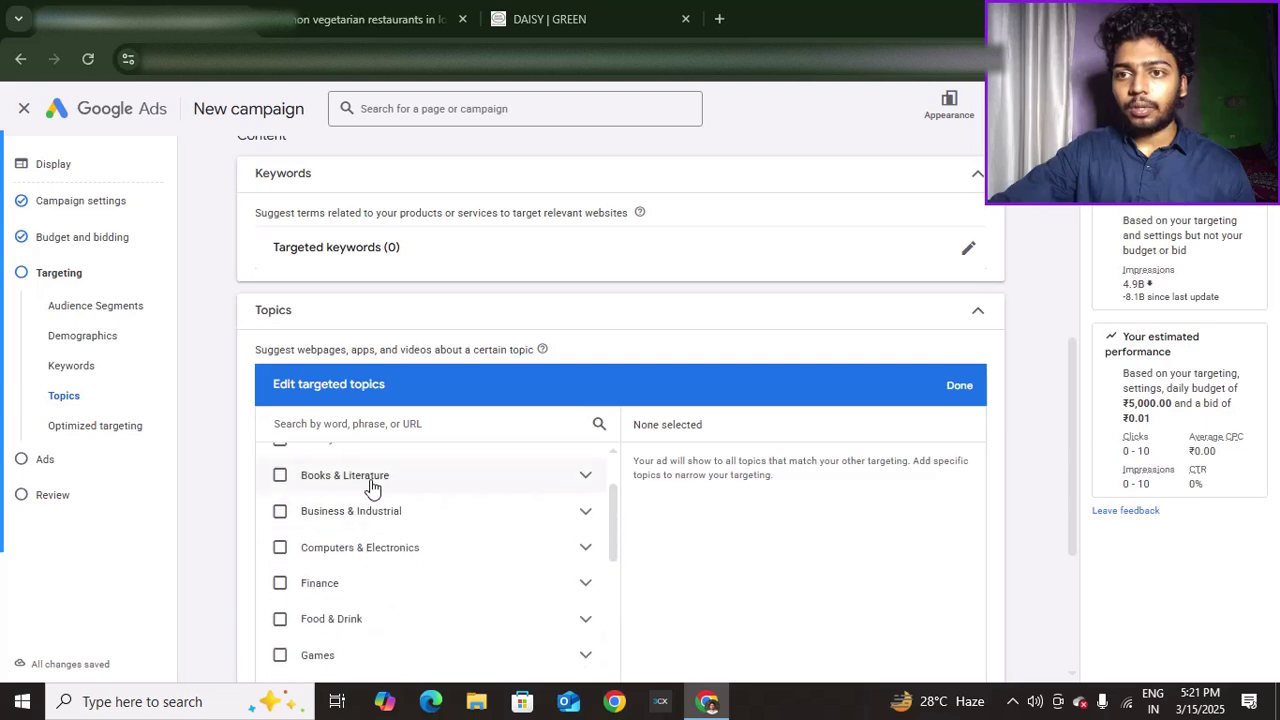
{"action": "left_click", "coordinate": [389, 416]}
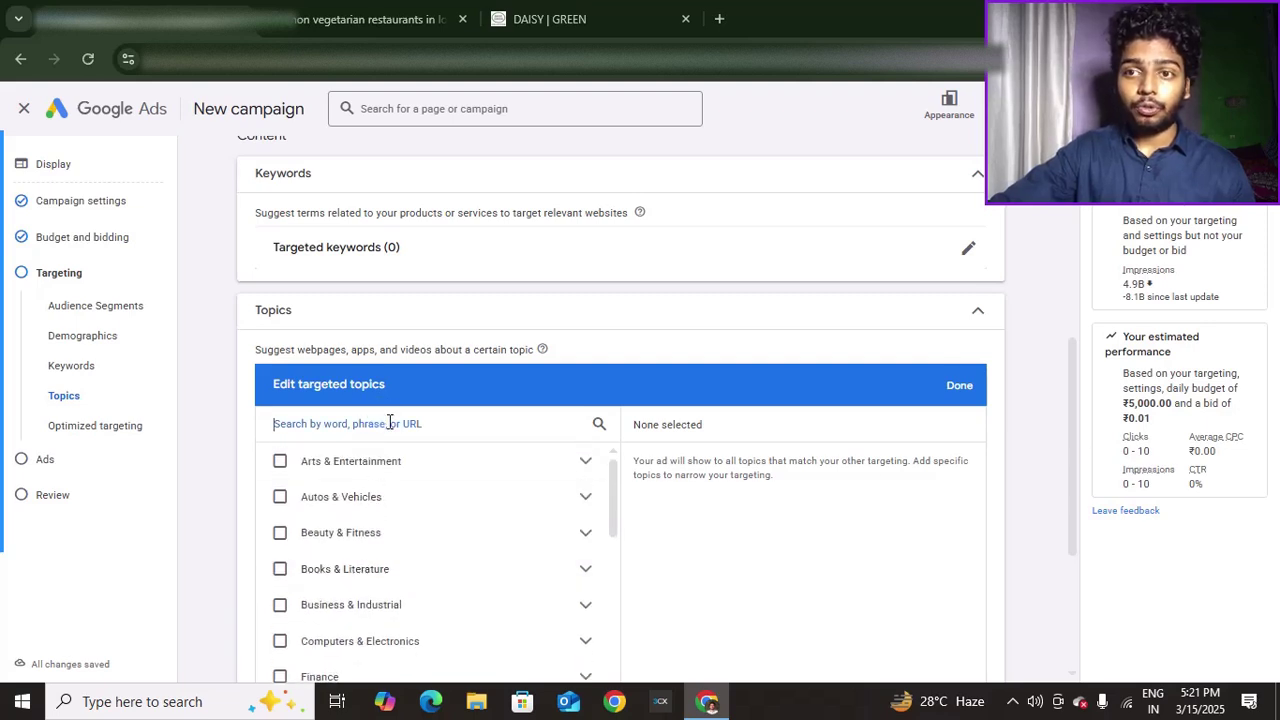
{"action": "type", "text": "non v"}
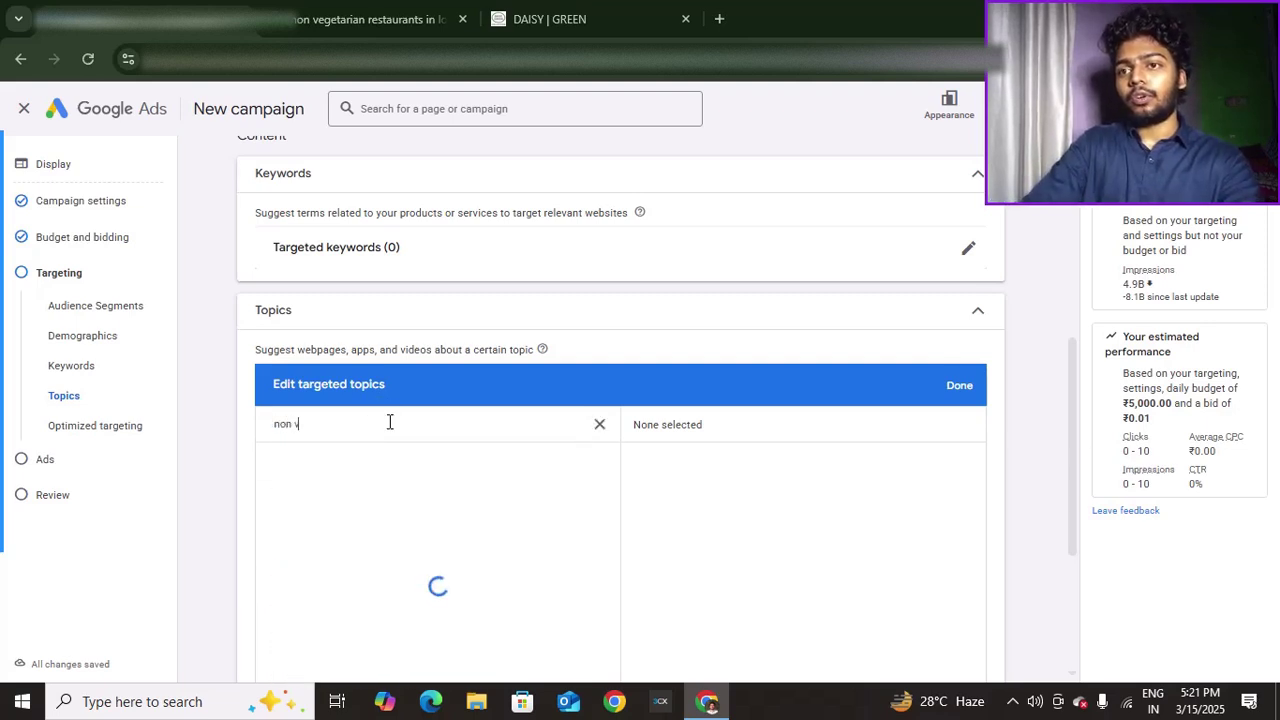
{"action": "type", "text": "egeta"}
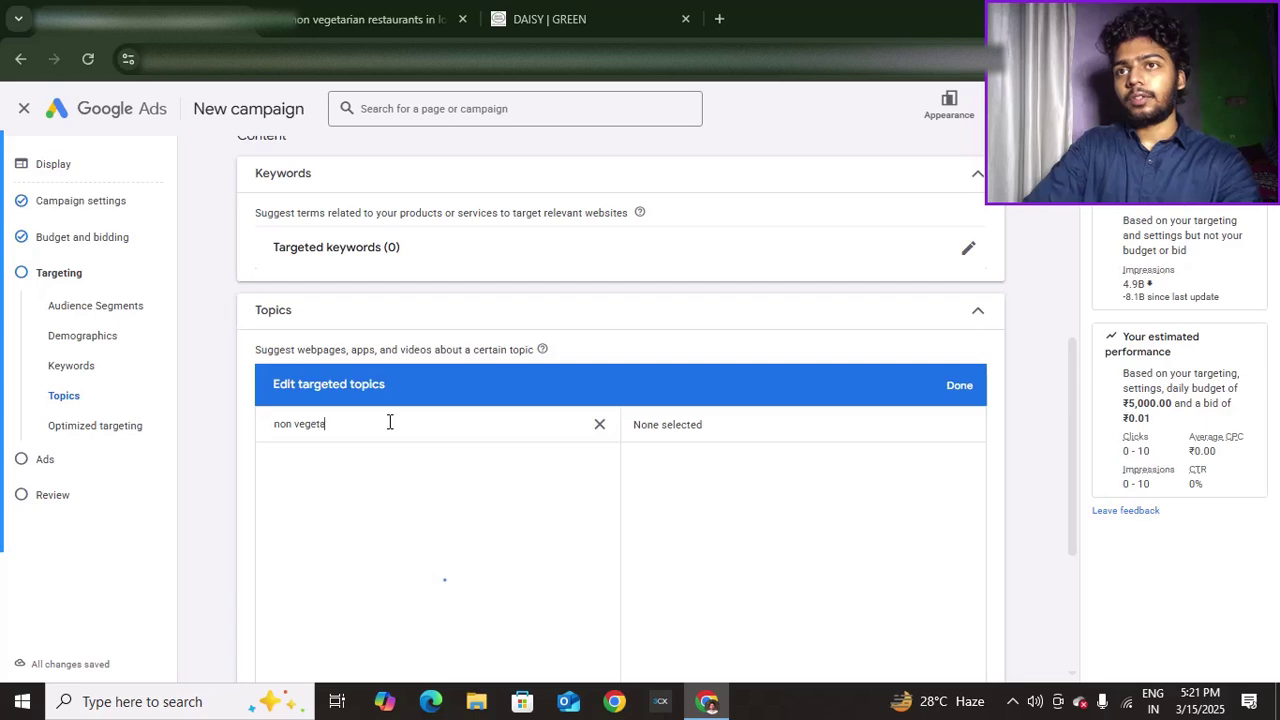
{"action": "type", "text": "rian"}
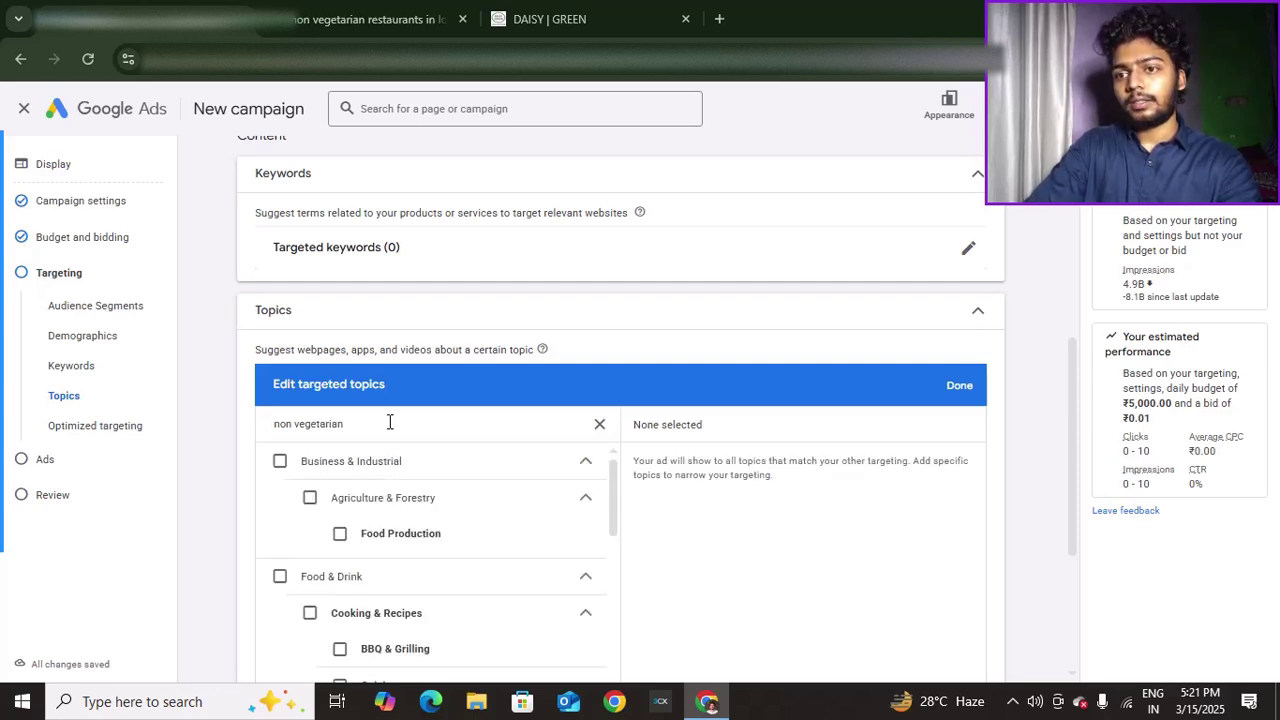
- Select the topics Food & Drink and Cooking & Recipes and finish editing the targeted topics
{"action": "left_click", "coordinate": [281, 577]}
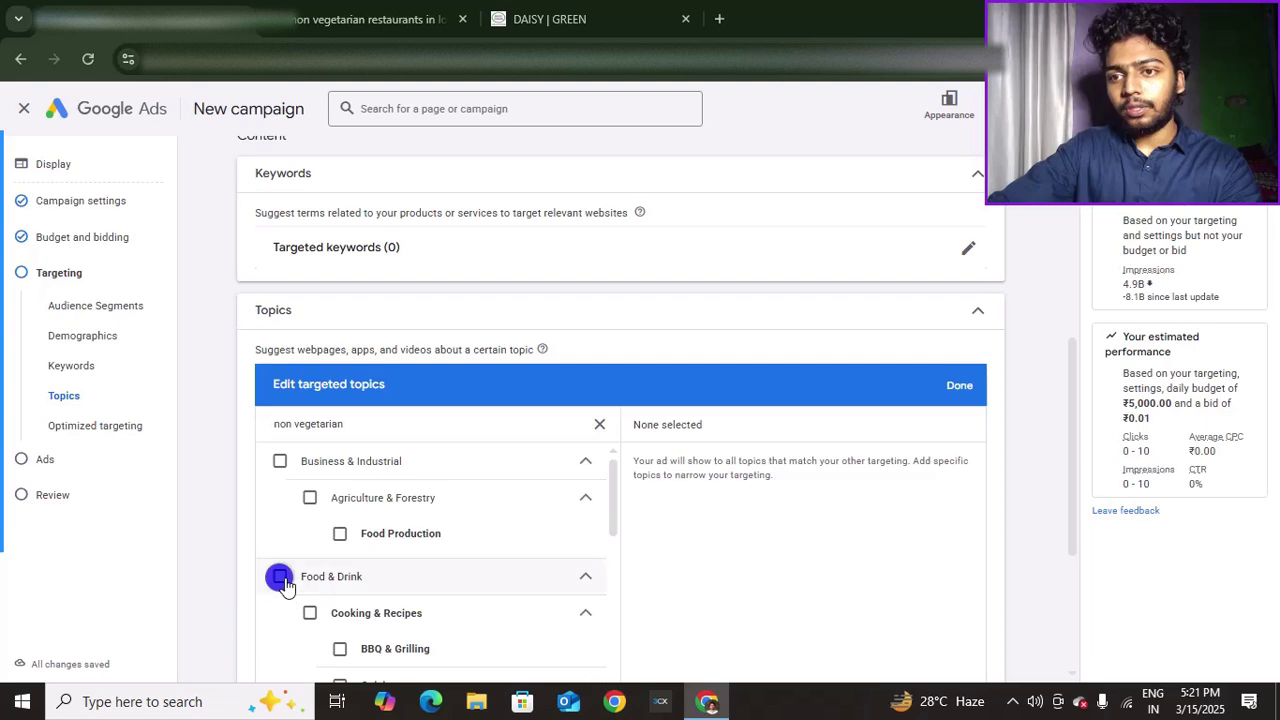
{"action": "left_click", "coordinate": [309, 613]}
{"action": "scroll", "coordinate": [374, 620], "scroll_direction": "down", "scroll_amount": 5}
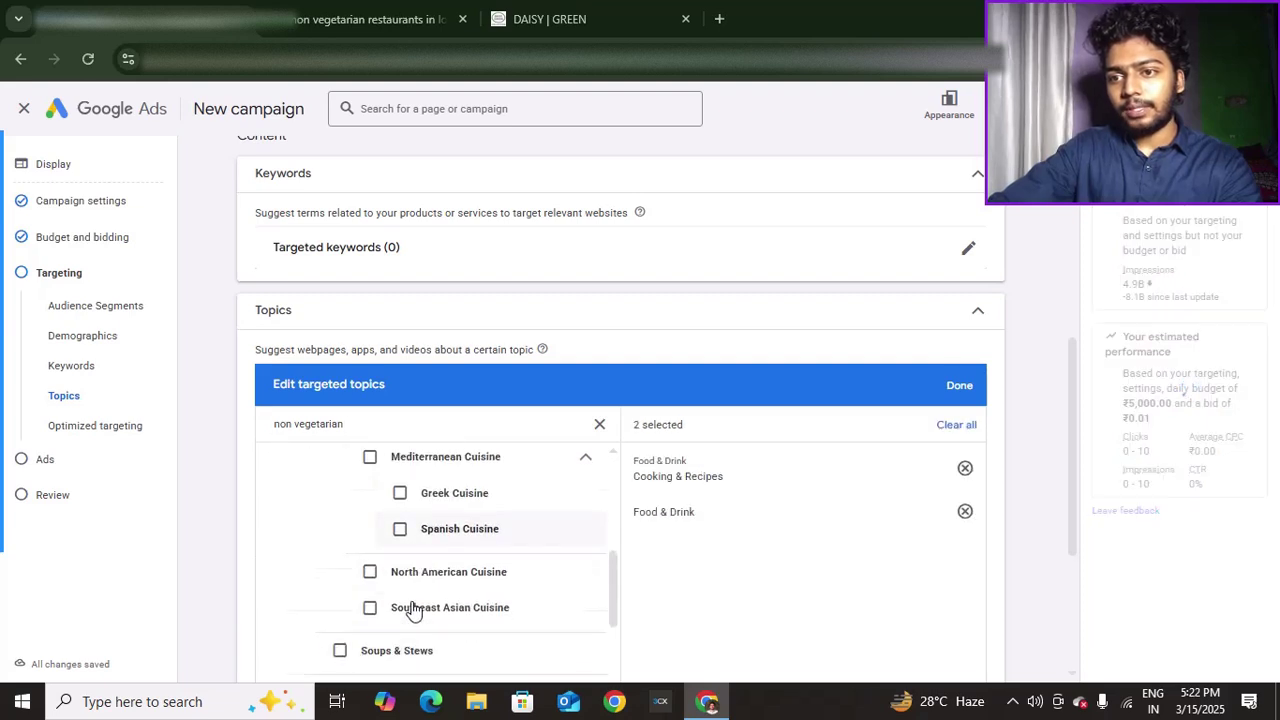
{"action": "scroll", "coordinate": [400, 590], "scroll_direction": "down", "scroll_amount": 5}
{"action": "scroll", "coordinate": [332, 540], "scroll_direction": "down", "scroll_amount": 2}
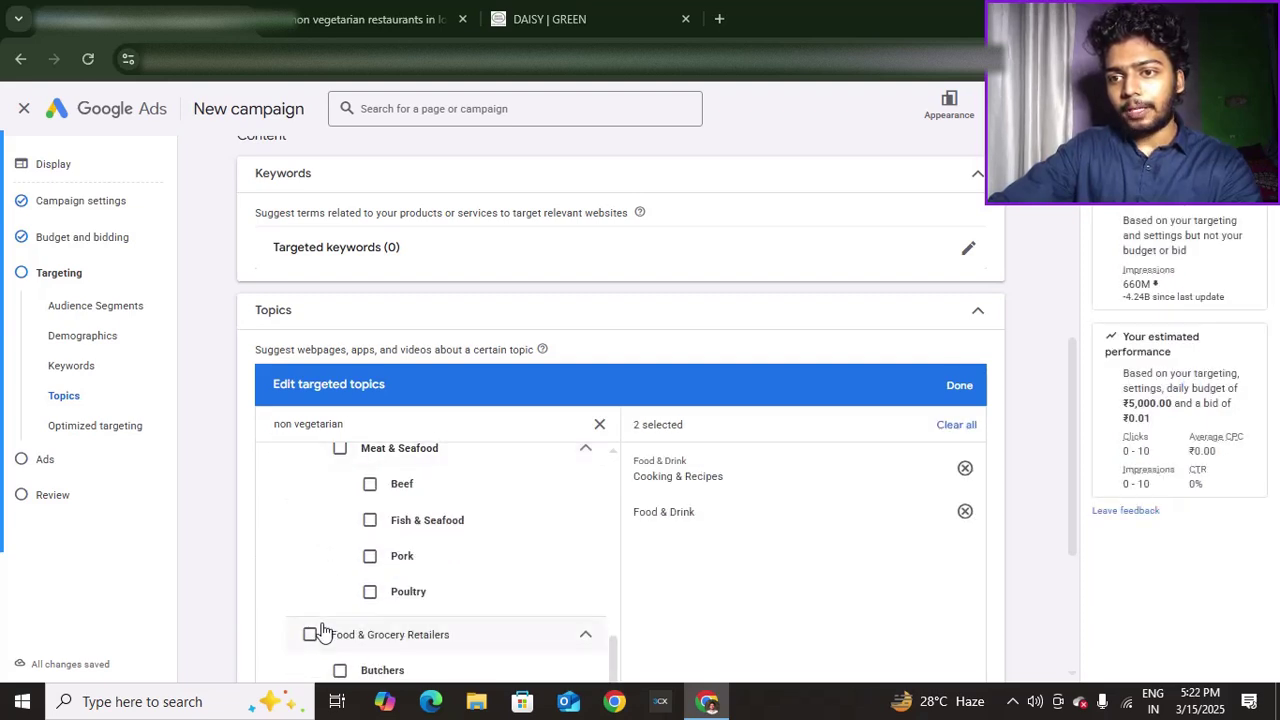
{"action": "scroll", "coordinate": [322, 632], "scroll_direction": "down", "scroll_amount": 3}
{"action": "scroll", "coordinate": [386, 534], "scroll_direction": "up", "scroll_amount": 6}
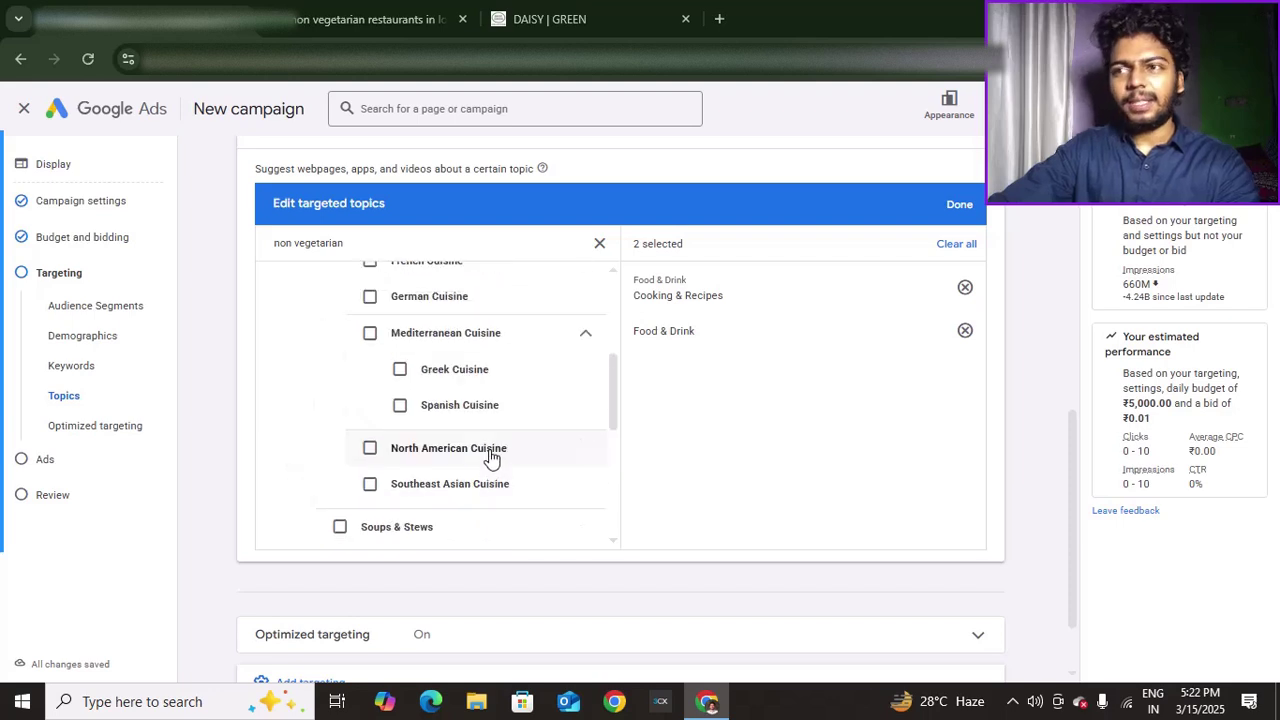
{"action": "scroll", "coordinate": [497, 371], "scroll_direction": "up", "scroll_amount": 3}
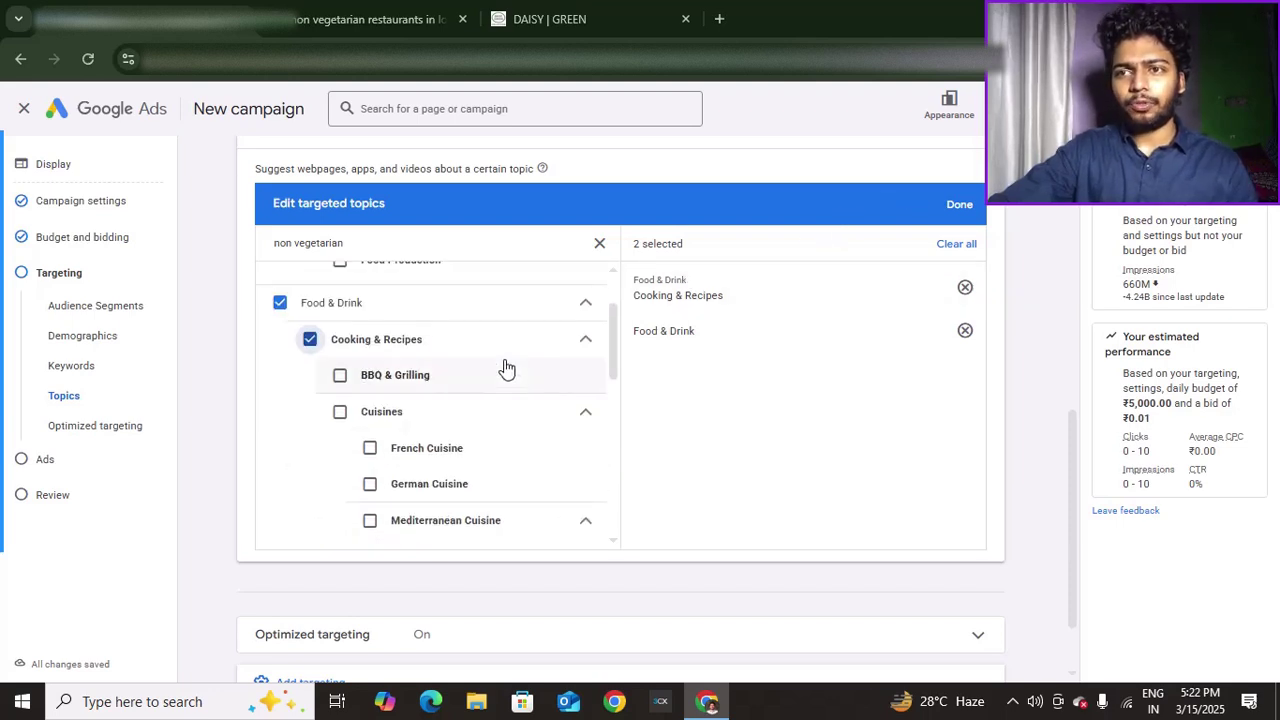
{"action": "left_click", "coordinate": [958, 204]}
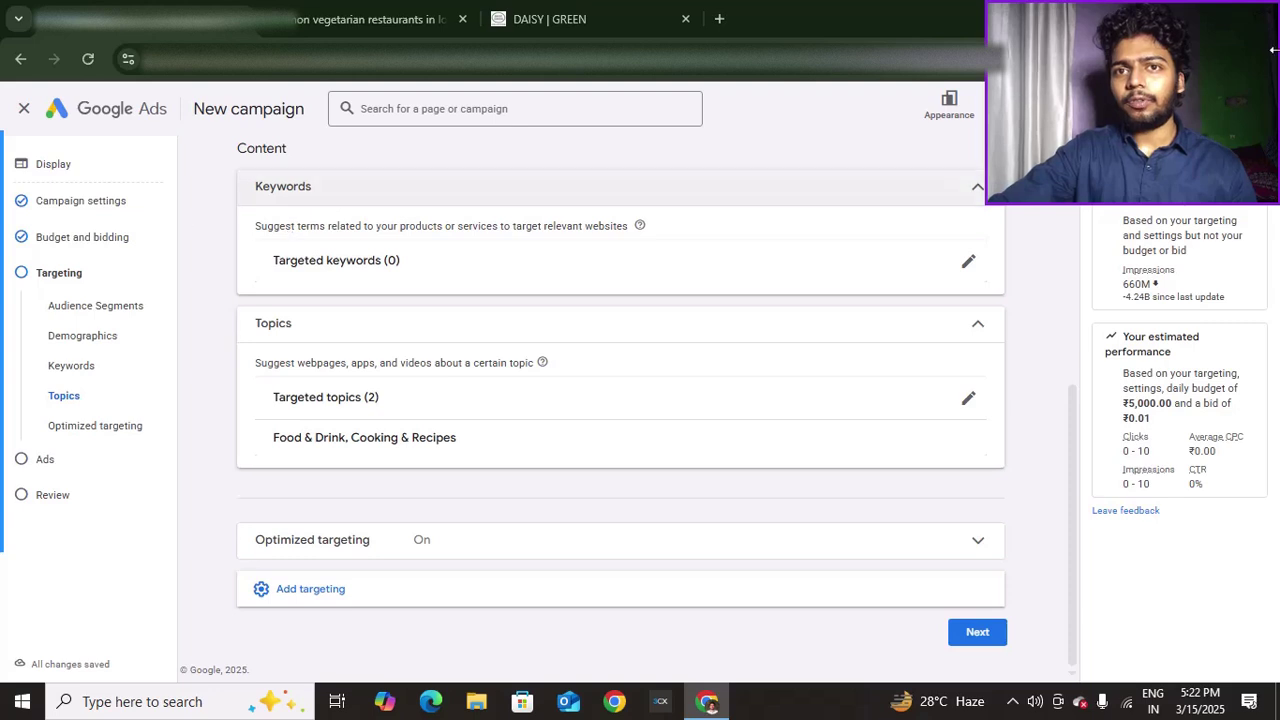
- Add a Placements section to the campaign's content targeting
{"action": "mouse_move", "coordinate": [3, 227]}
{"action": "left_click", "coordinate": [385, 588]}
{"action": "scroll", "coordinate": [490, 444], "scroll_direction": "down", "scroll_amount": 1}
{"action": "left_click", "coordinate": [520, 590]}
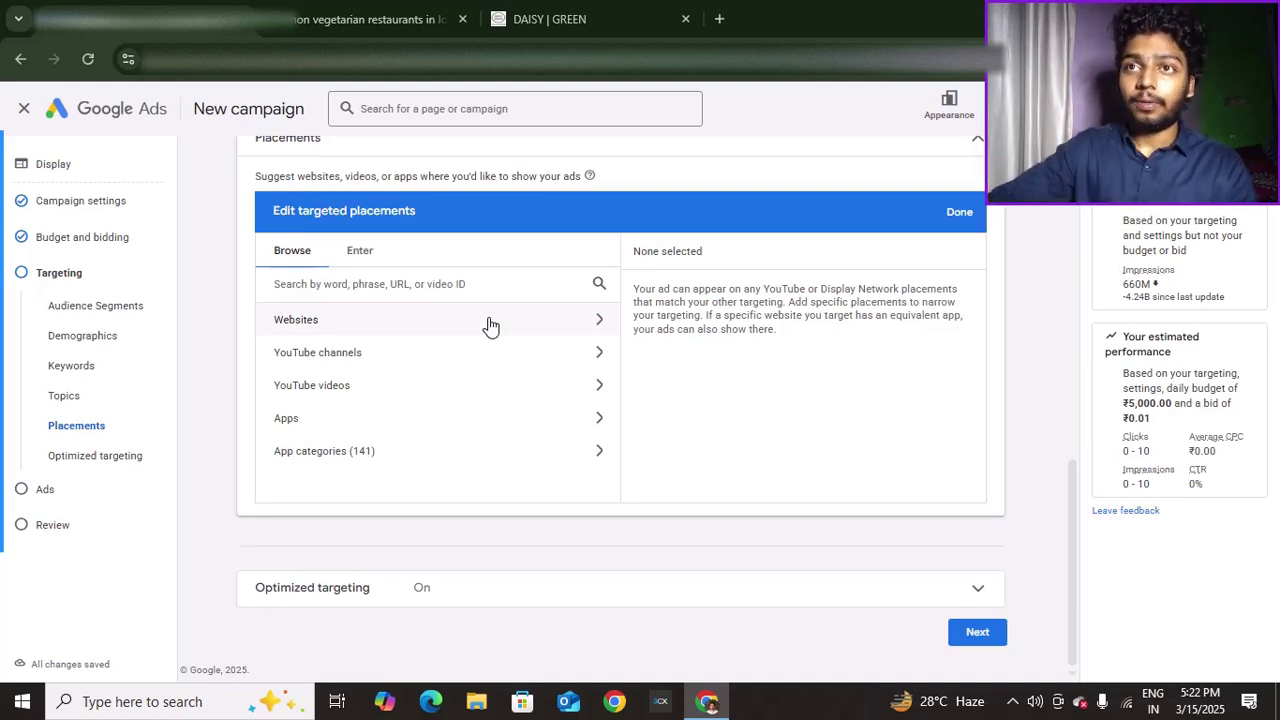
- Open the Mallow Borough Market website in a new tab from the London restaurant search results and copy its address
{"action": "left_click", "coordinate": [370, 19]}
{"action": "scroll", "coordinate": [266, 455], "scroll_direction": "down", "scroll_amount": 2}
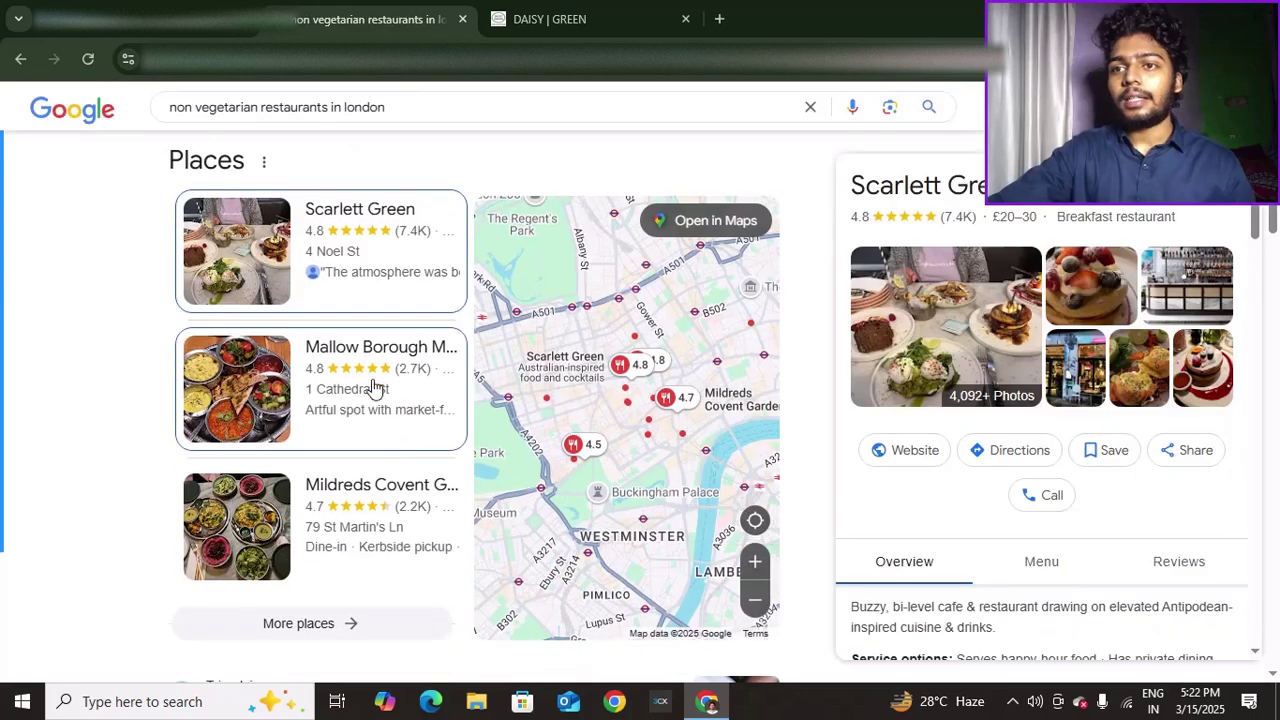
{"action": "mouse_move", "coordinate": [371, 350]}
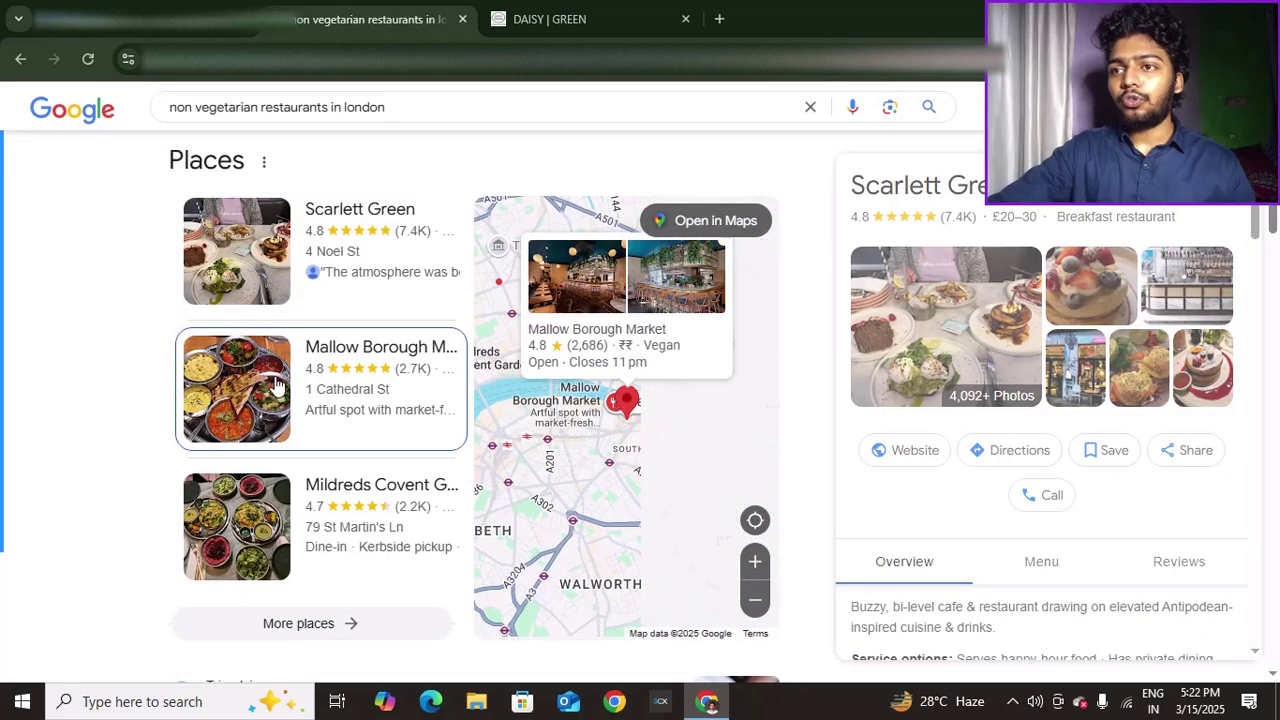
{"action": "left_click", "coordinate": [278, 382]}
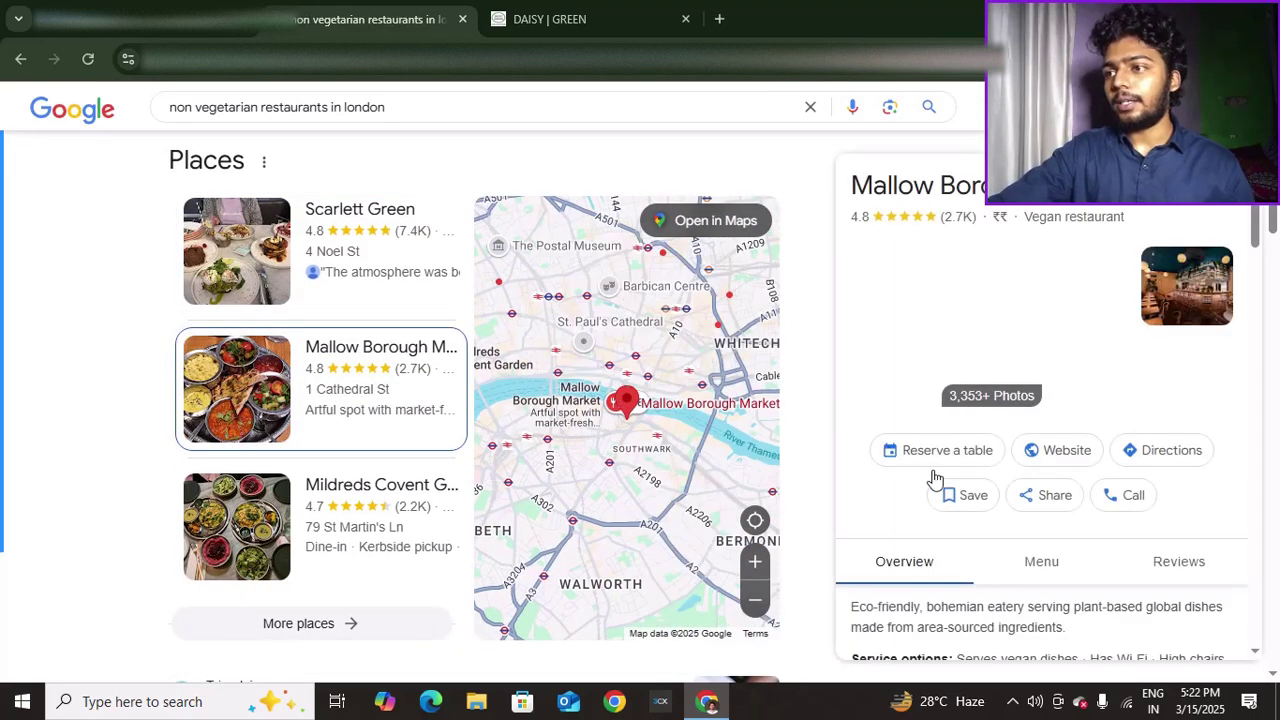
{"action": "right_click", "coordinate": [1062, 452]}
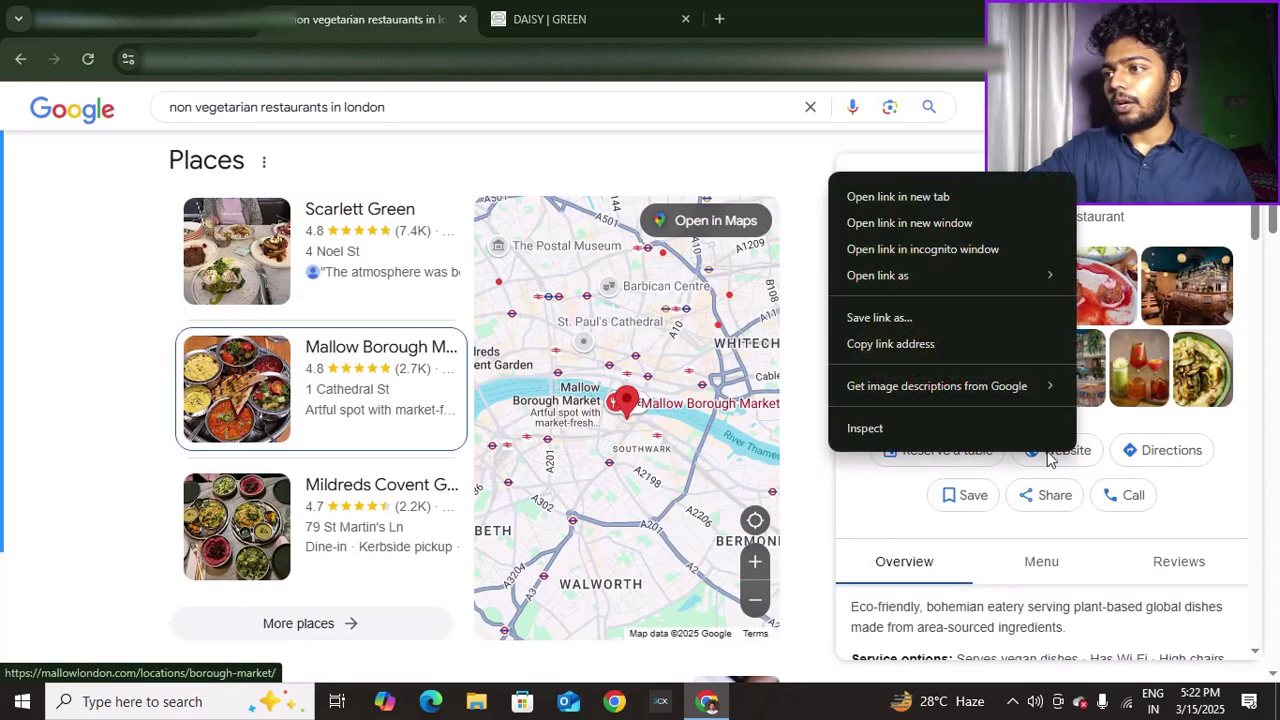
{"action": "left_click", "coordinate": [897, 196]}
{"action": "key", "text": "ctrl+Tab"}
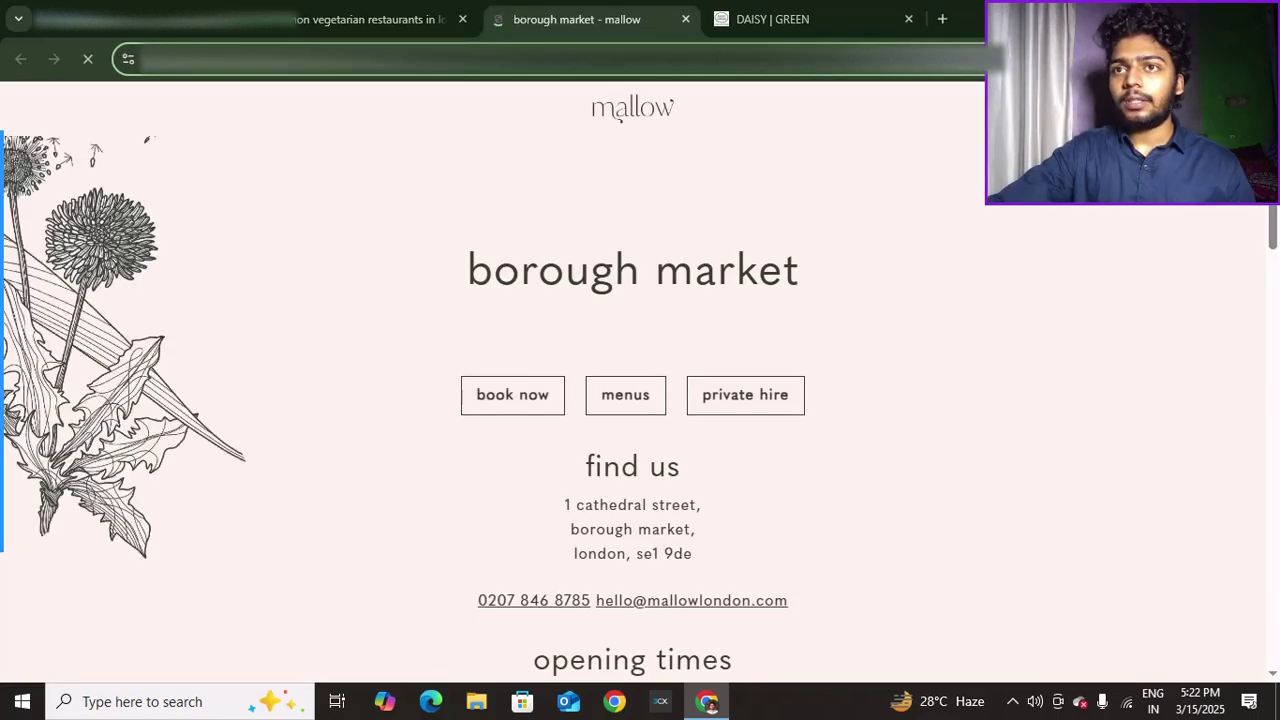
{"action": "right_click", "coordinate": [198, 68]}
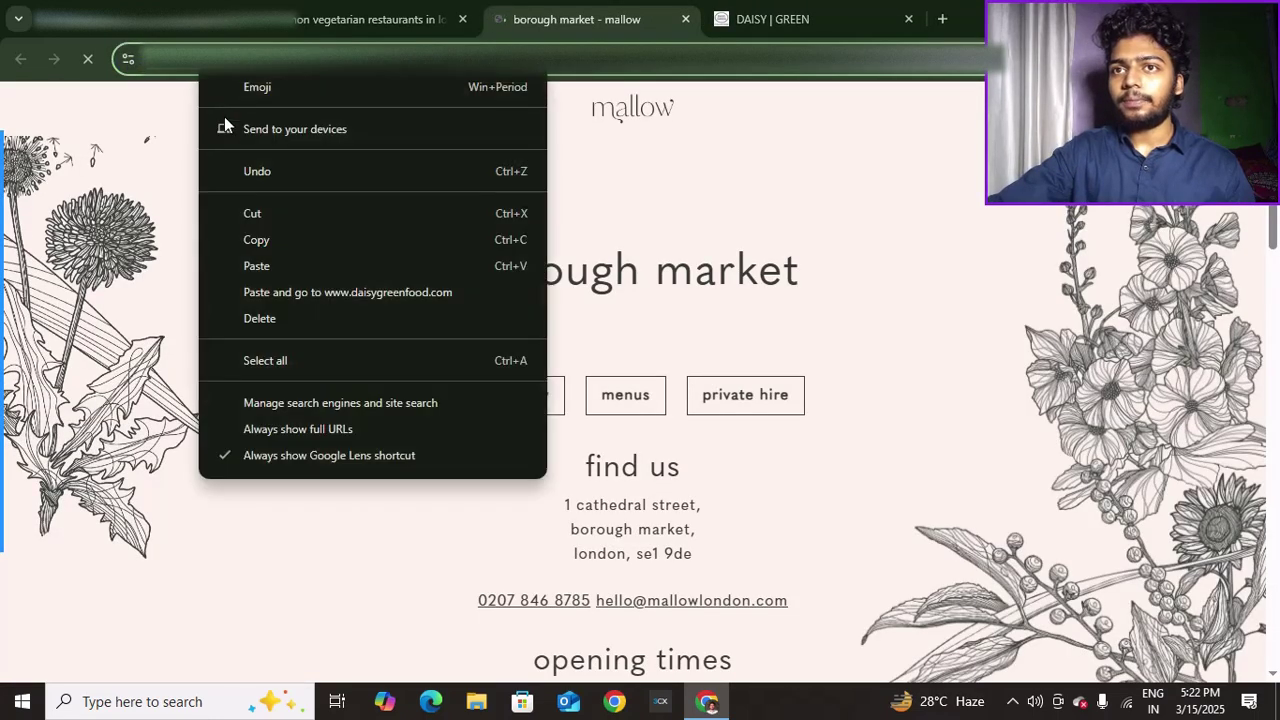
{"action": "left_click", "coordinate": [252, 239]}
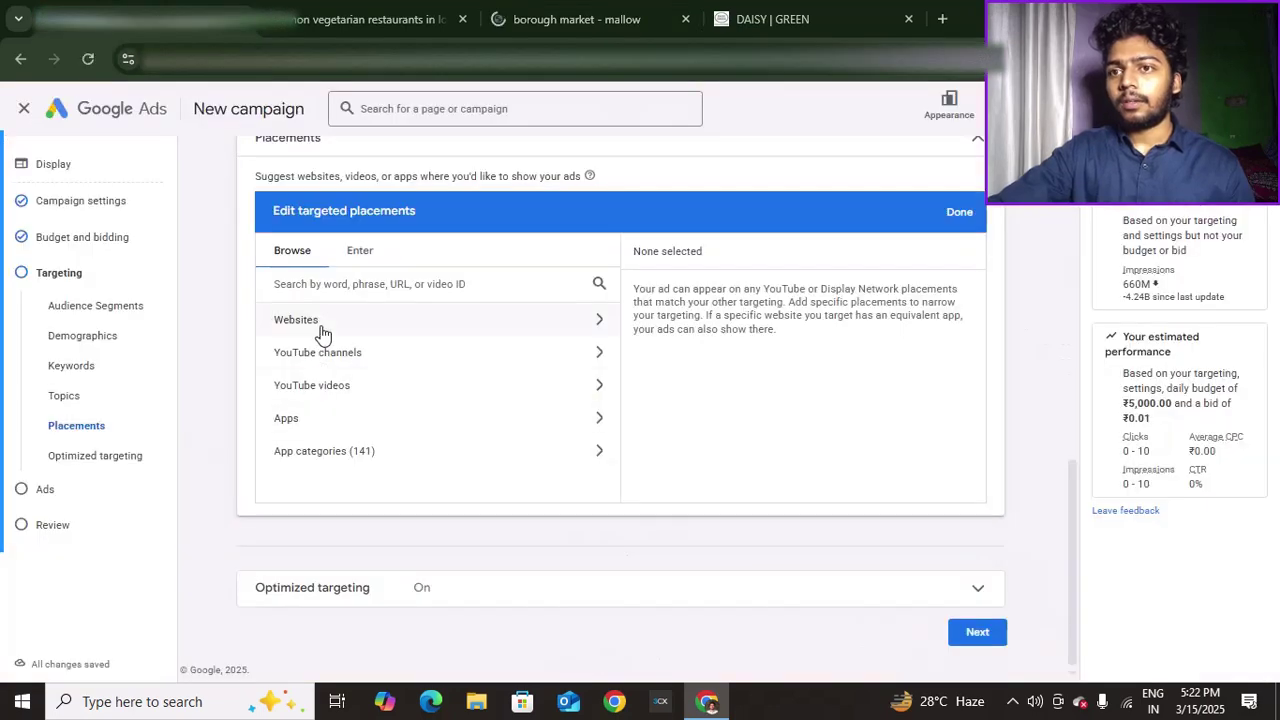
{"action": "left_click", "coordinate": [330, 320]}
{"action": "left_click", "coordinate": [360, 285]}
{"action": "key", "text": "ctrl+v"}
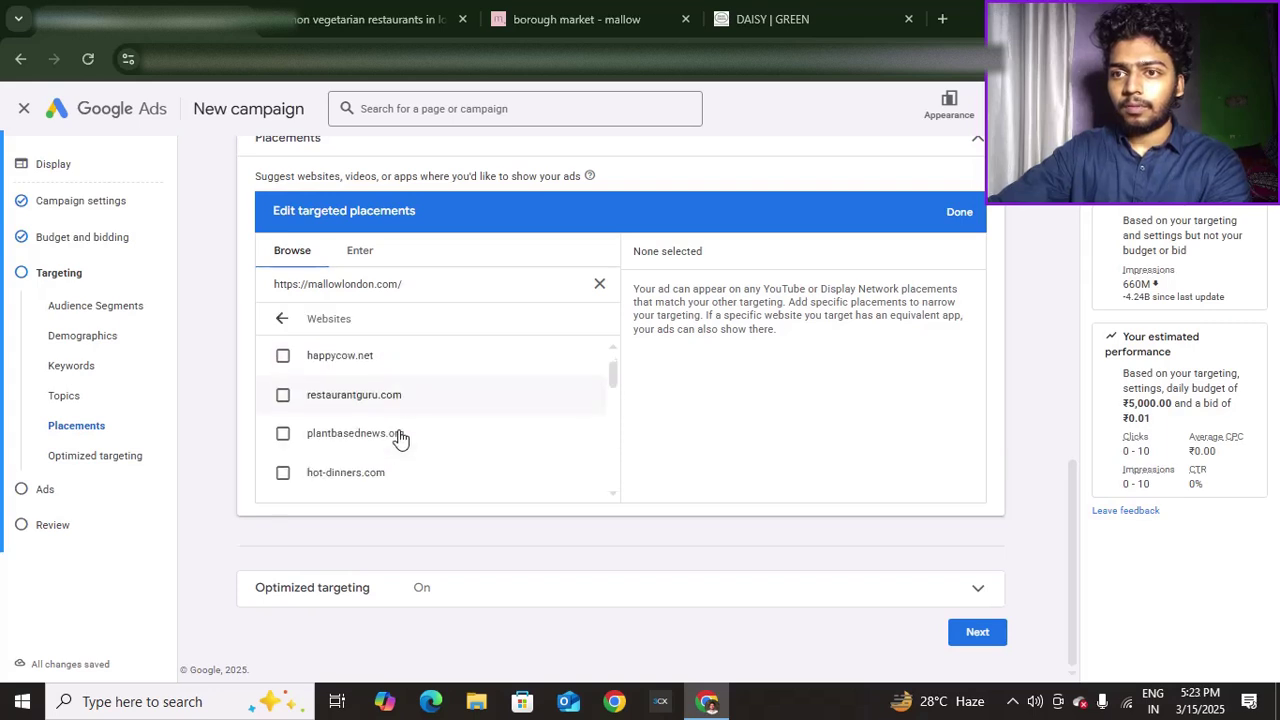
{"action": "scroll", "coordinate": [400, 437], "scroll_direction": "down", "scroll_amount": 3}
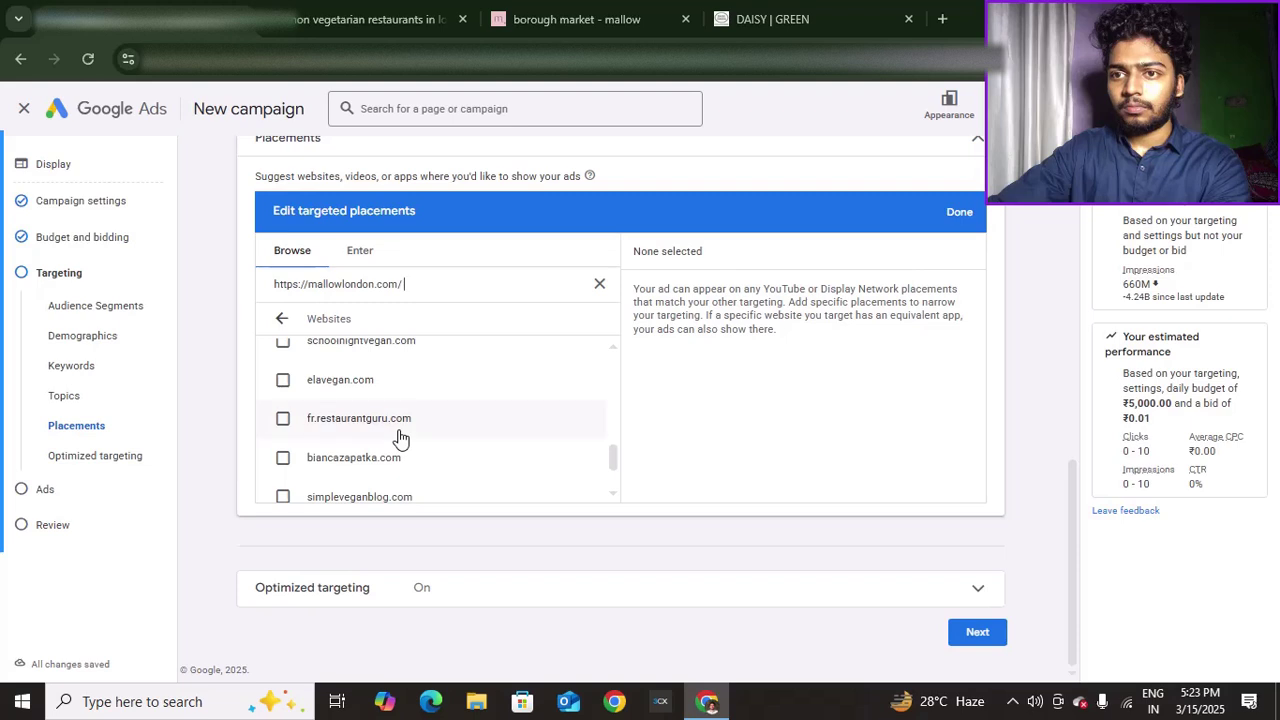
{"action": "scroll", "coordinate": [400, 438], "scroll_direction": "up", "scroll_amount": 3}
{"action": "left_click", "coordinate": [352, 258]}
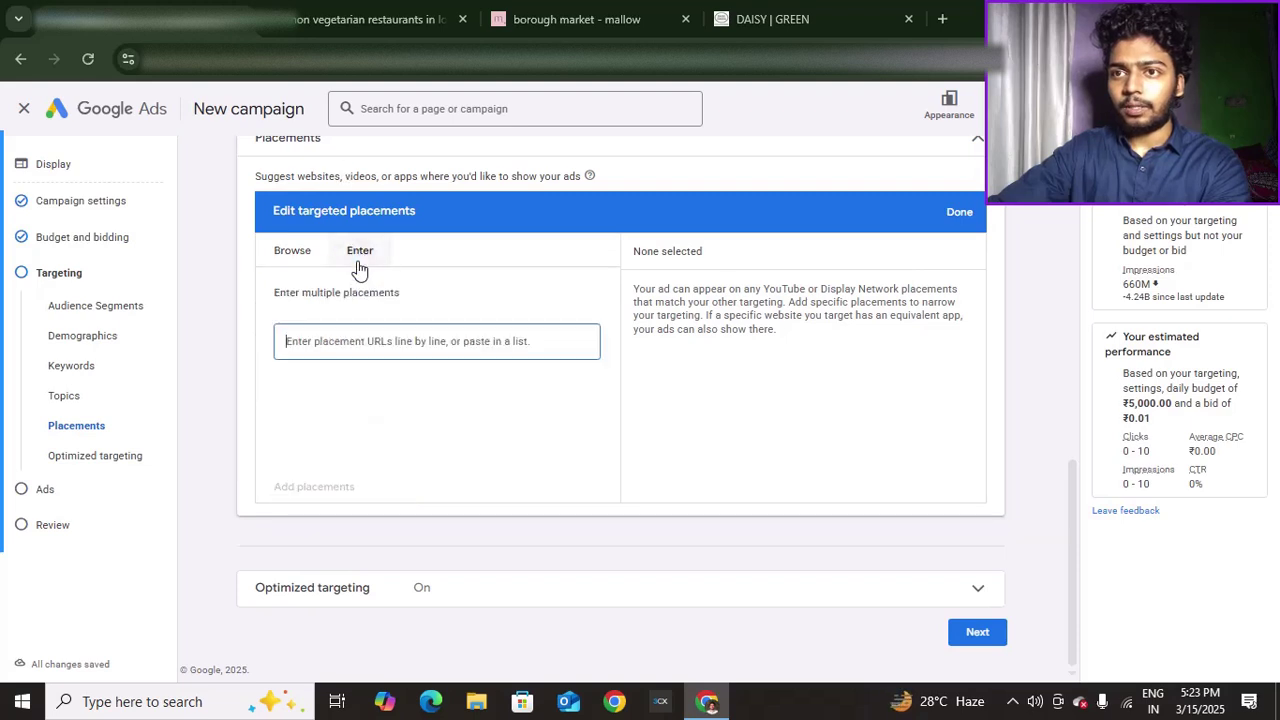
{"action": "key", "text": "ctrl+v"}
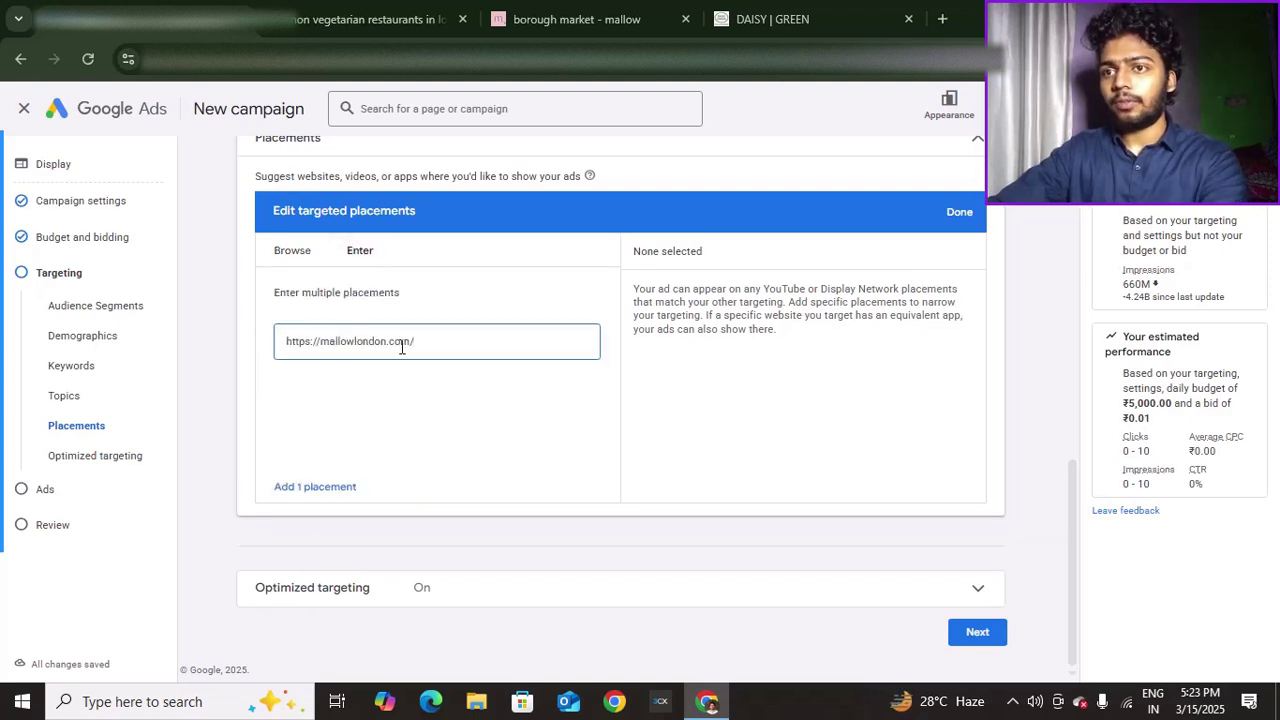
{"action": "left_click", "coordinate": [331, 484]}
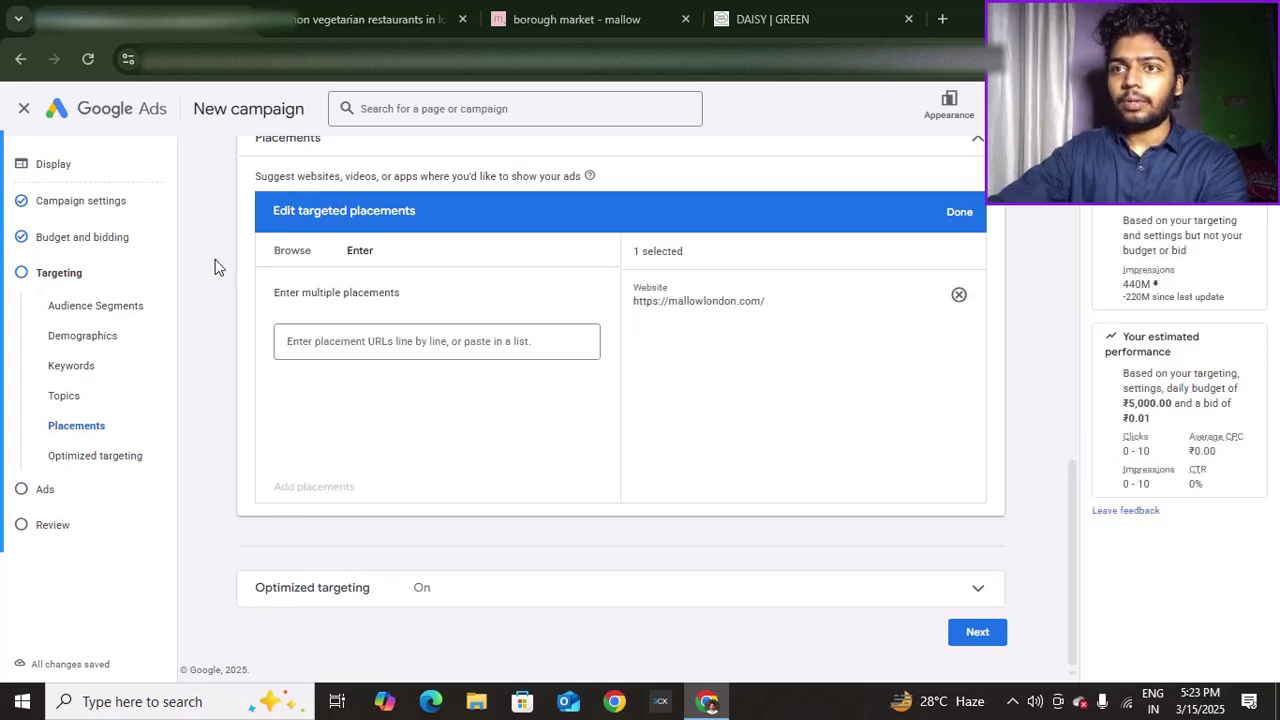
{"action": "left_click", "coordinate": [297, 264]}
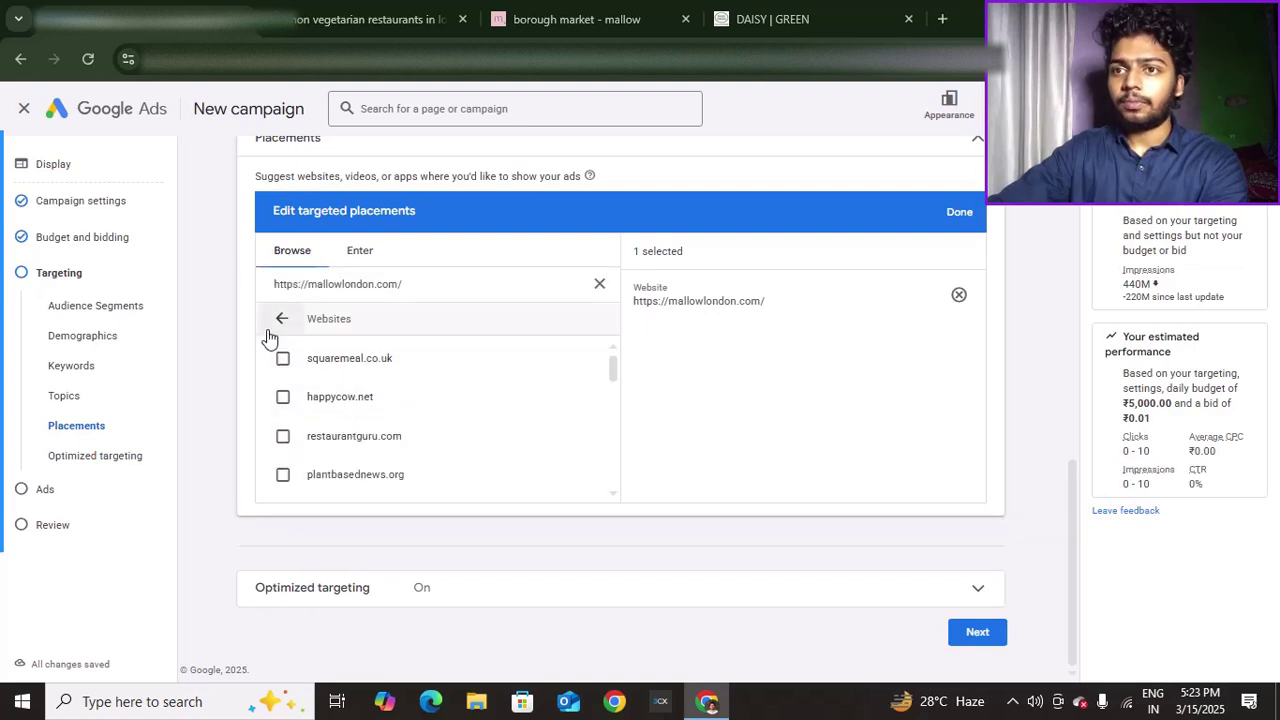
{"action": "left_click", "coordinate": [272, 328]}
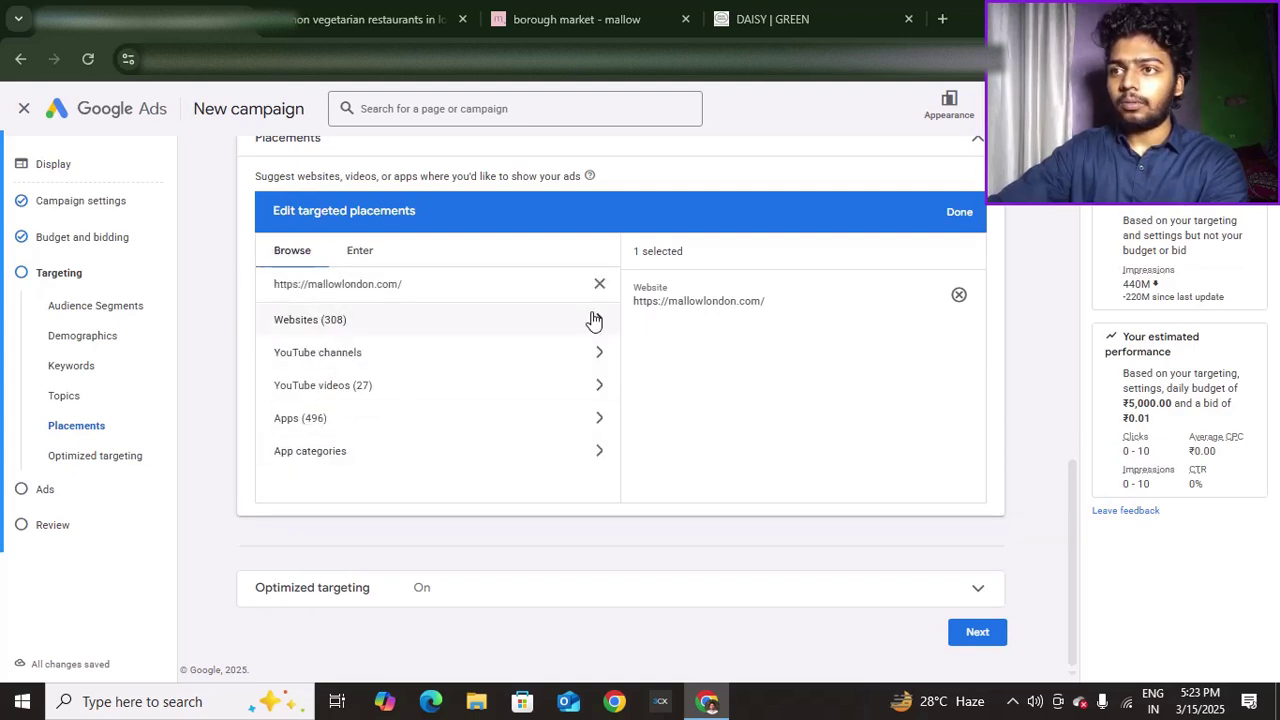
{"action": "left_click", "coordinate": [957, 214]}
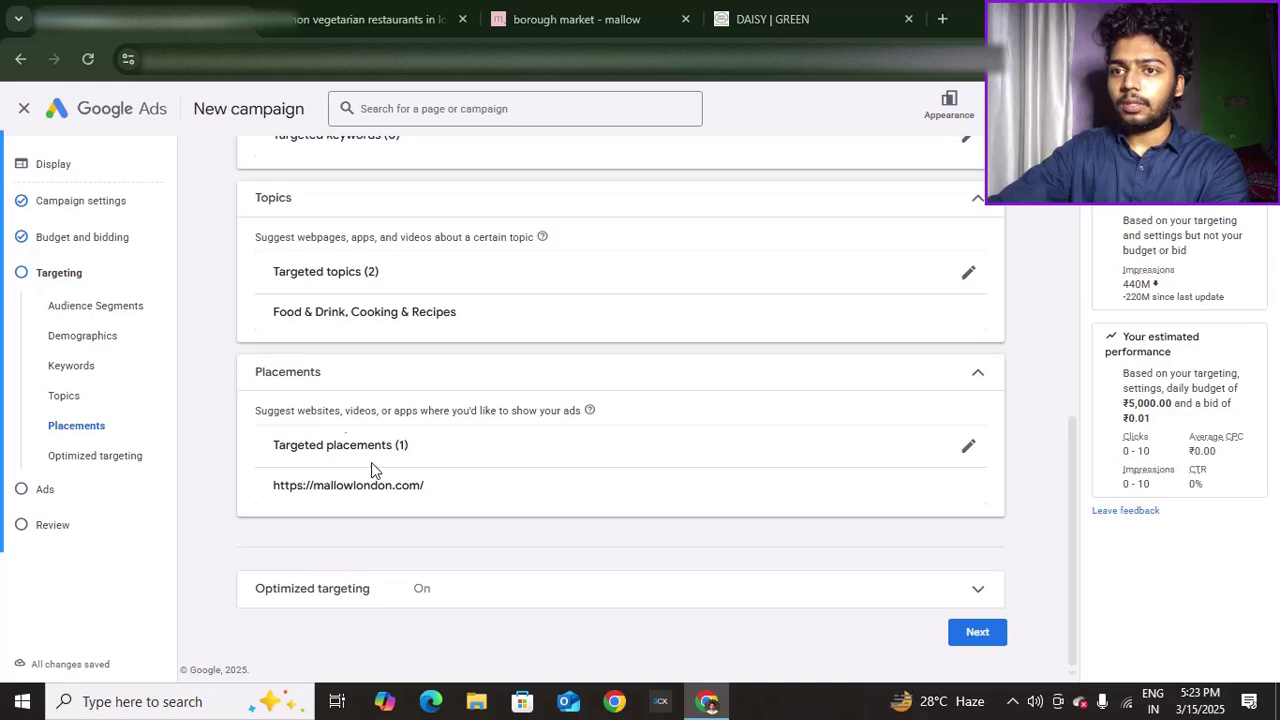
- Continue to ad creation and review the responsive display ad's URL, business name, images, logos, videos and headline fields
{"action": "left_click", "coordinate": [967, 633]}
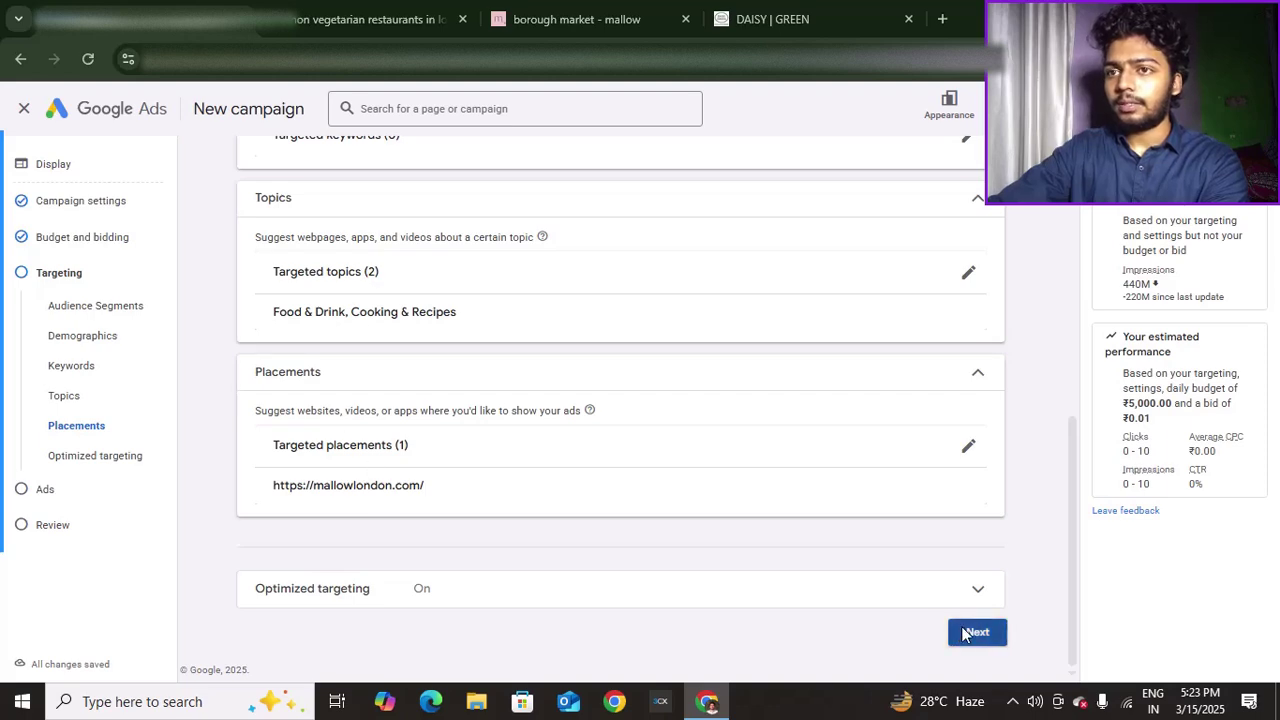
{"action": "scroll", "coordinate": [523, 454], "scroll_direction": "down", "scroll_amount": 1}
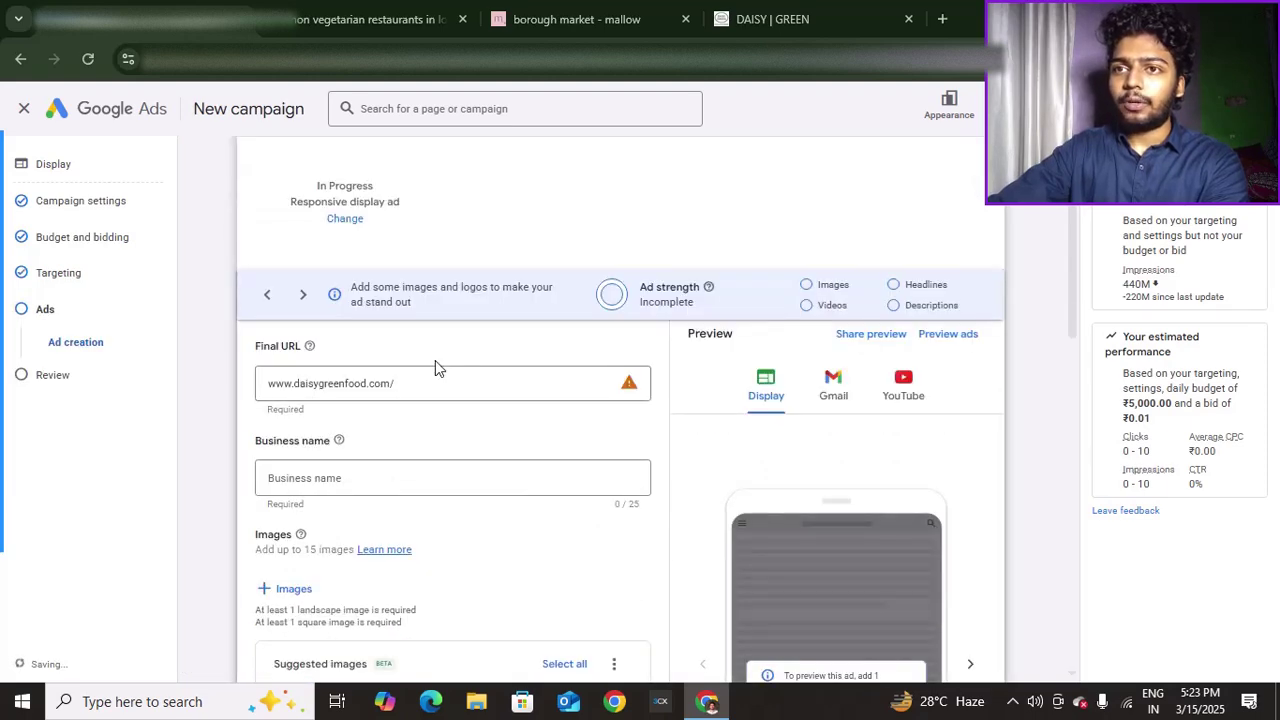
{"action": "scroll", "coordinate": [420, 365], "scroll_direction": "down", "scroll_amount": 1}
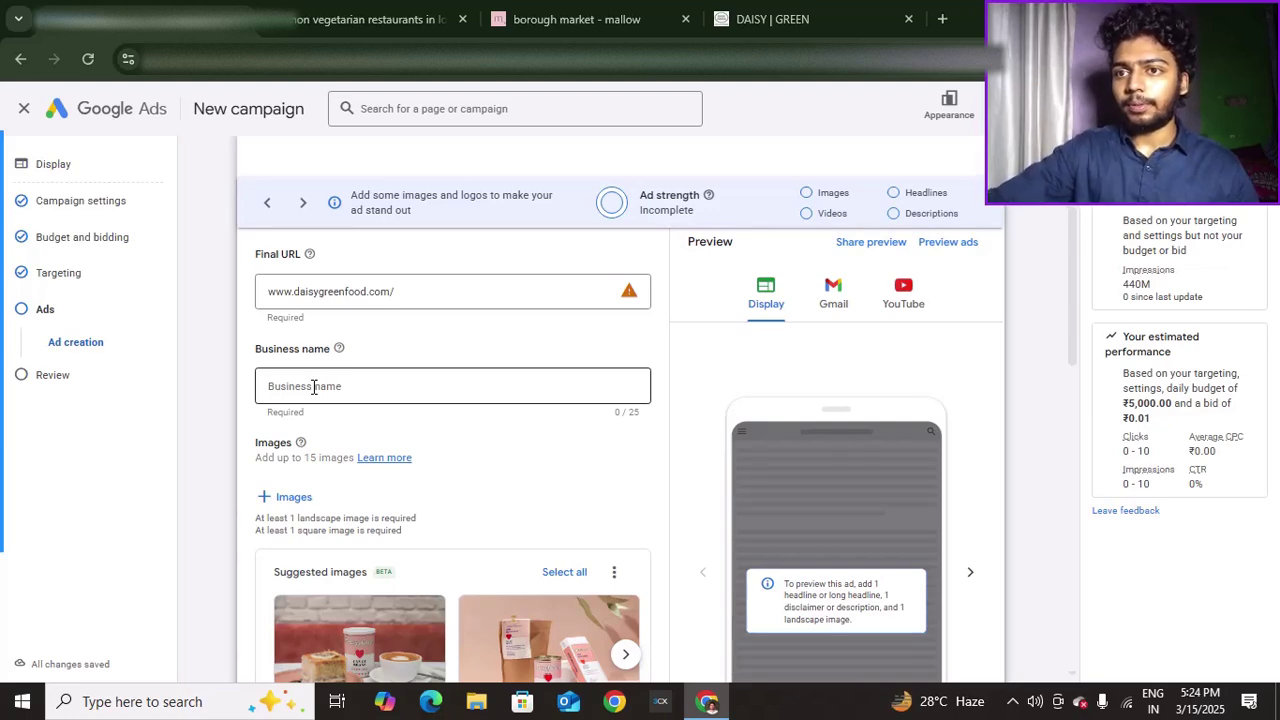
{"action": "scroll", "coordinate": [432, 445], "scroll_direction": "down", "scroll_amount": 3}
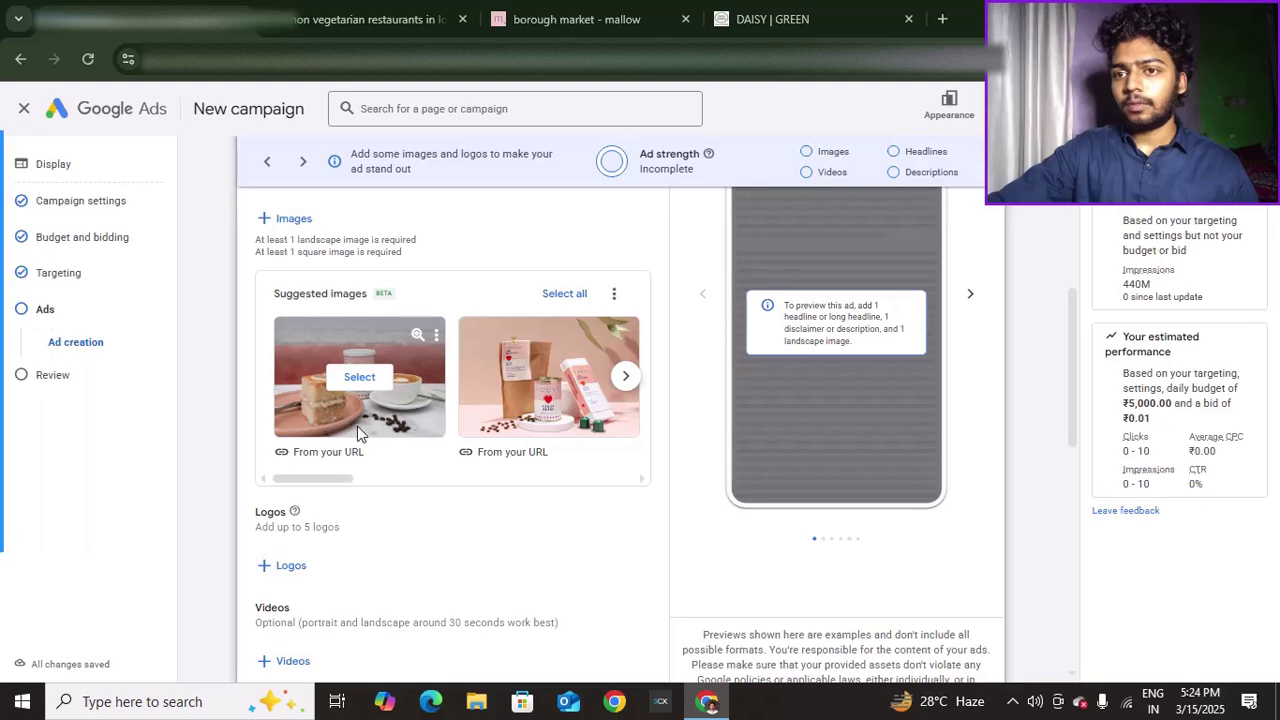
{"action": "scroll", "coordinate": [285, 480], "scroll_direction": "down", "scroll_amount": 1}
{"action": "scroll", "coordinate": [289, 489], "scroll_direction": "down", "scroll_amount": 2}
{"action": "left_click", "coordinate": [293, 524]}
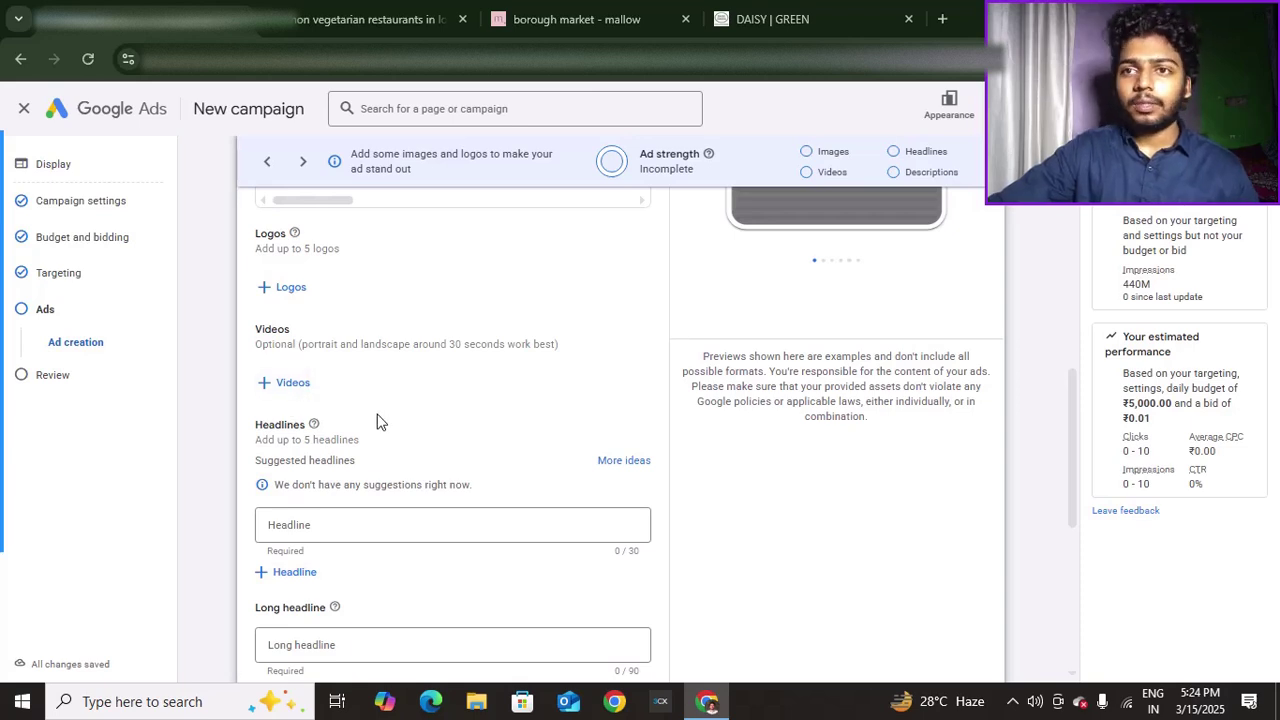
- Review the responsive display ad's logo, video, headline, long headline and description fields down to the end of the form
{"action": "scroll", "coordinate": [380, 422], "scroll_direction": "up", "scroll_amount": 1}
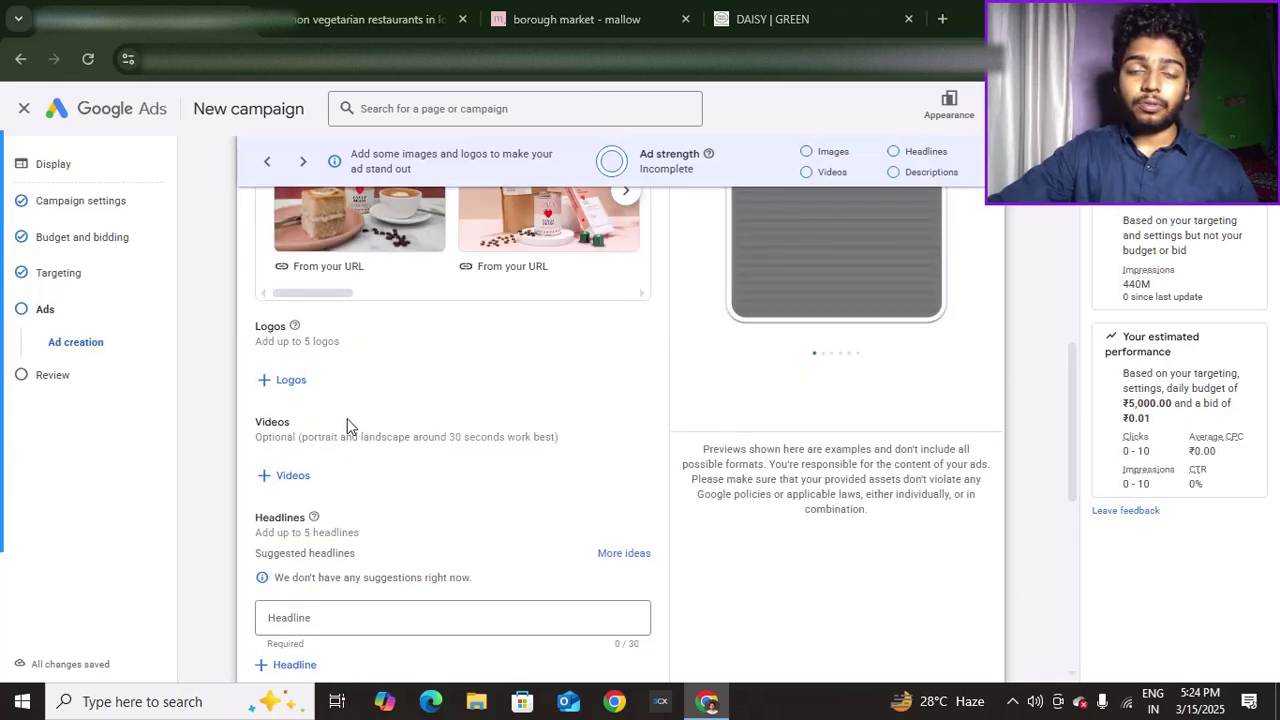
{"action": "scroll", "coordinate": [340, 435], "scroll_direction": "down", "scroll_amount": 1}
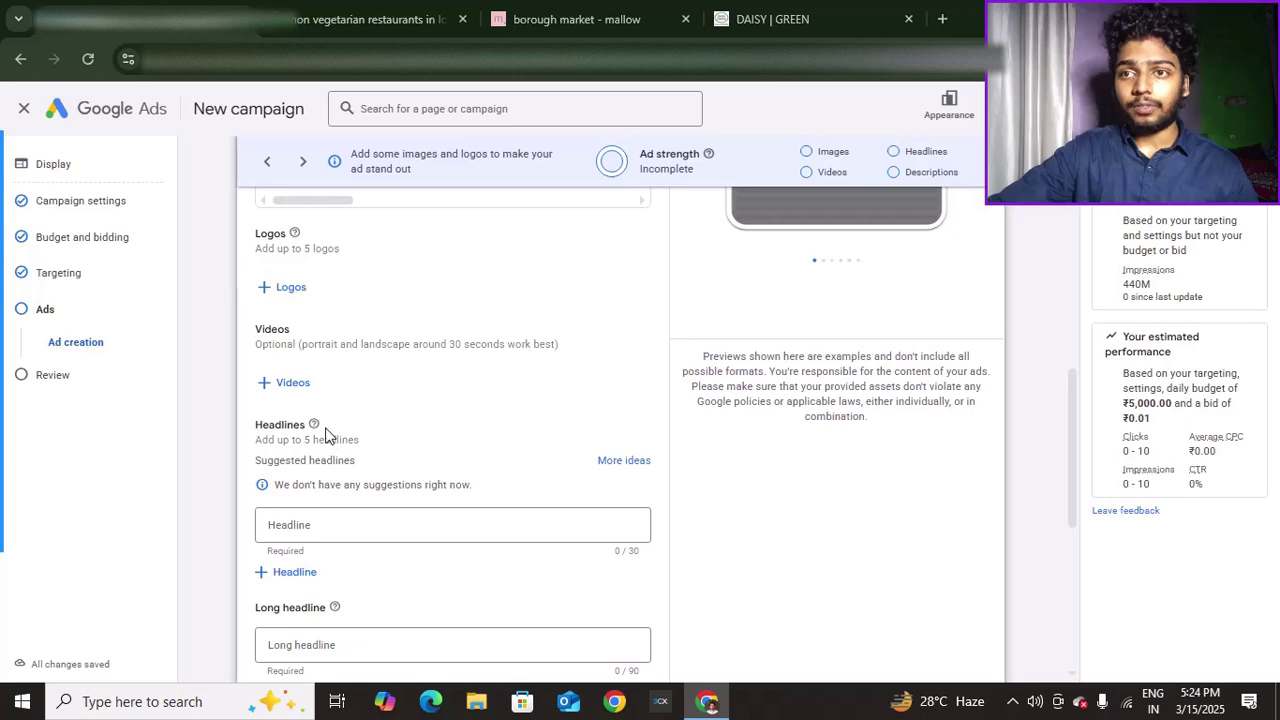
{"action": "scroll", "coordinate": [325, 433], "scroll_direction": "down", "scroll_amount": 1}
{"action": "left_click", "coordinate": [306, 430]}
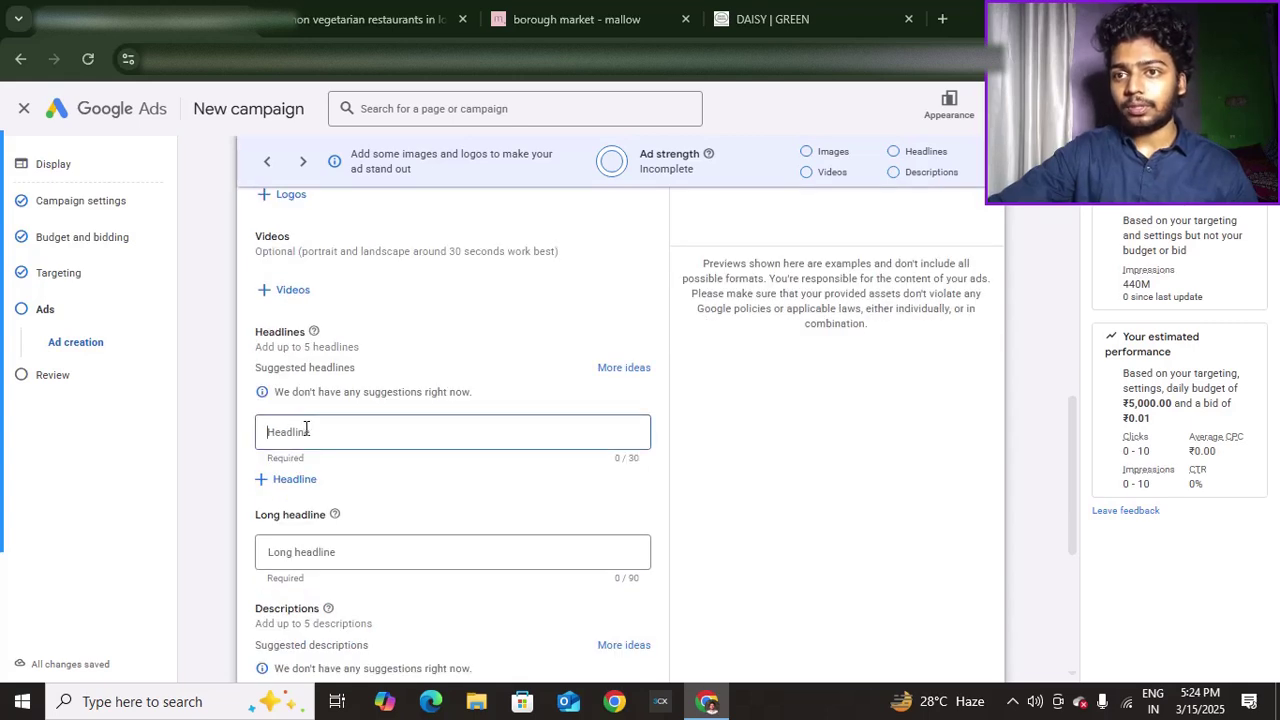
{"action": "scroll", "coordinate": [290, 416], "scroll_direction": "down", "scroll_amount": 1}
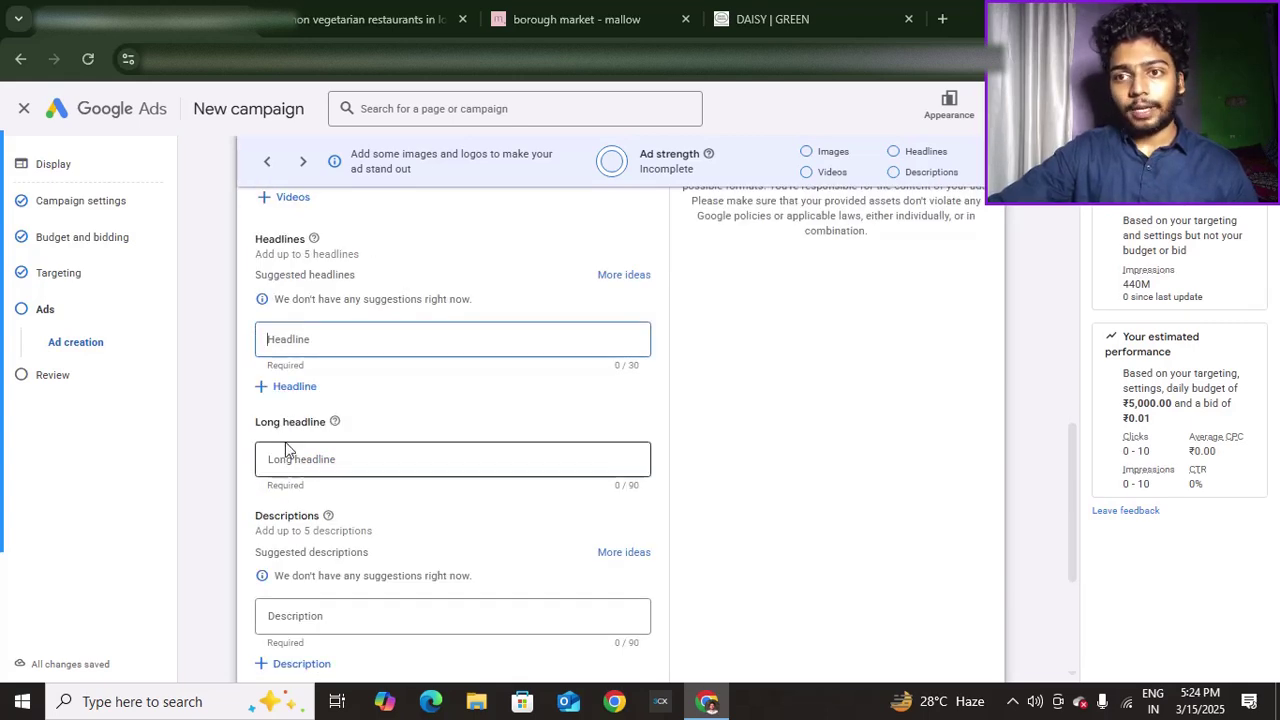
{"action": "scroll", "coordinate": [290, 452], "scroll_direction": "down", "scroll_amount": 1}
{"action": "scroll", "coordinate": [310, 460], "scroll_direction": "down", "scroll_amount": 1}
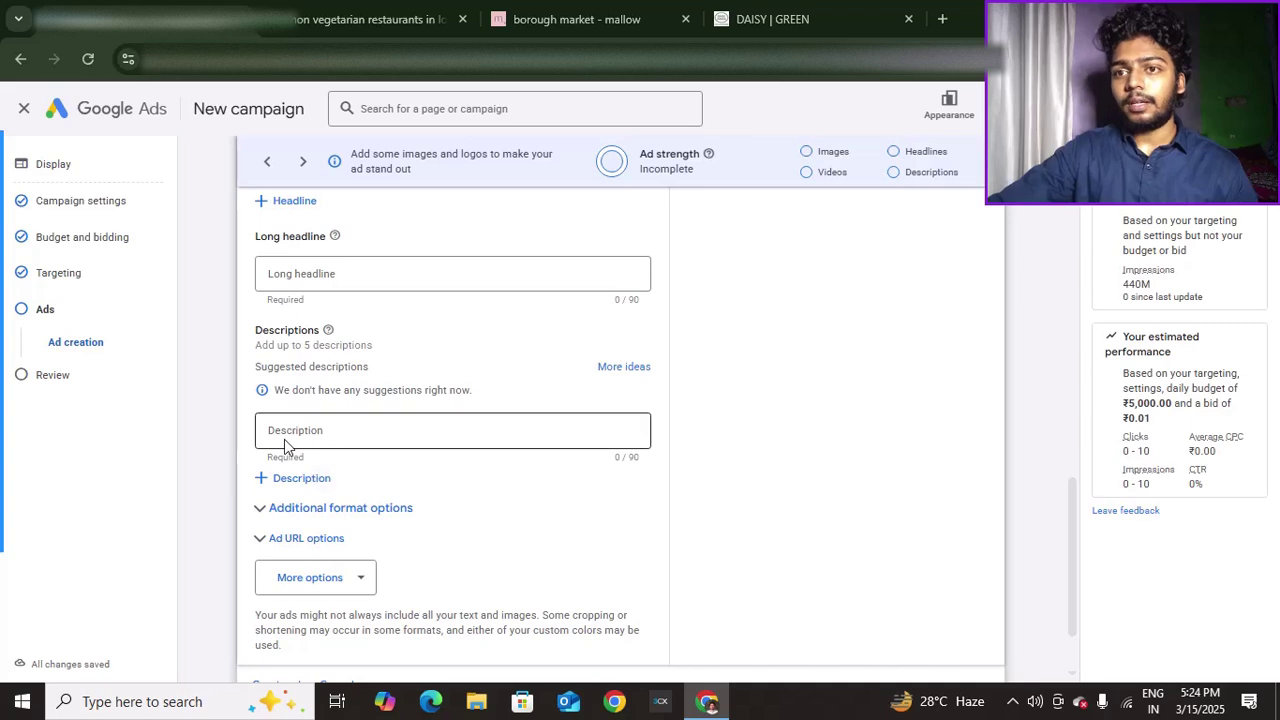
{"action": "scroll", "coordinate": [288, 460], "scroll_direction": "down", "scroll_amount": 1}
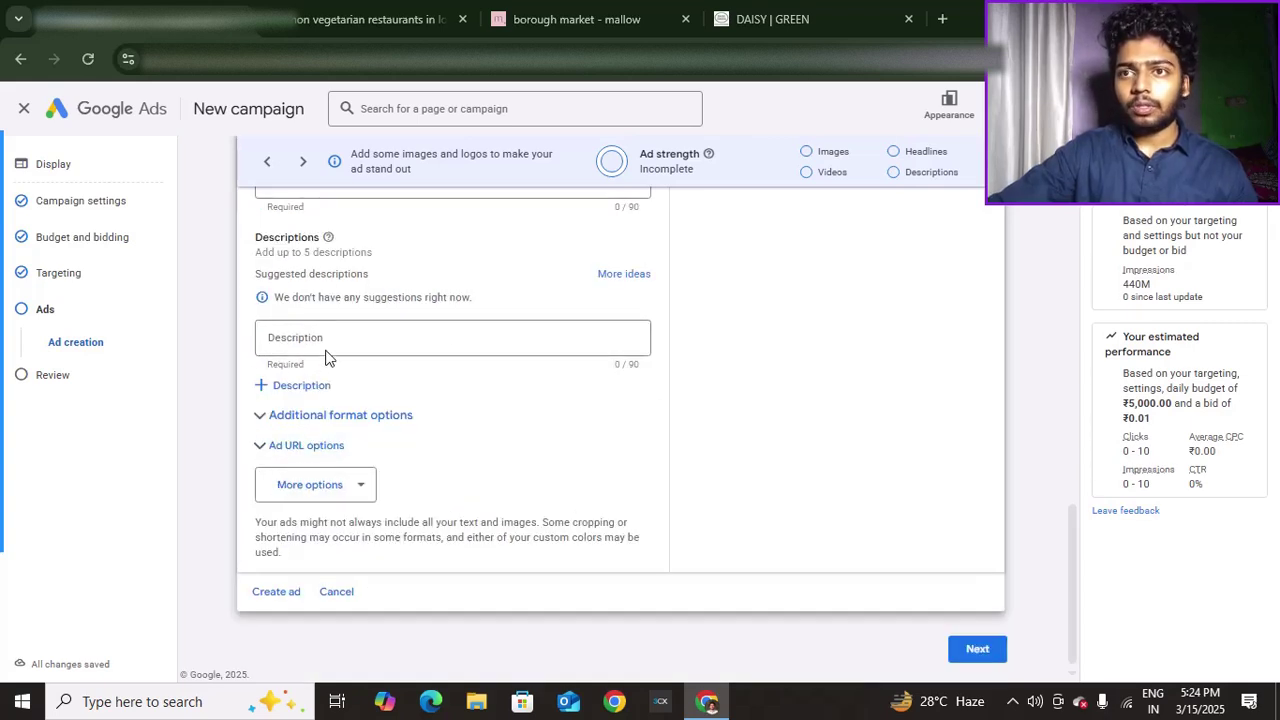
{"action": "left_click_drag", "start_coordinate": [255, 252], "coordinate": [374, 249]}
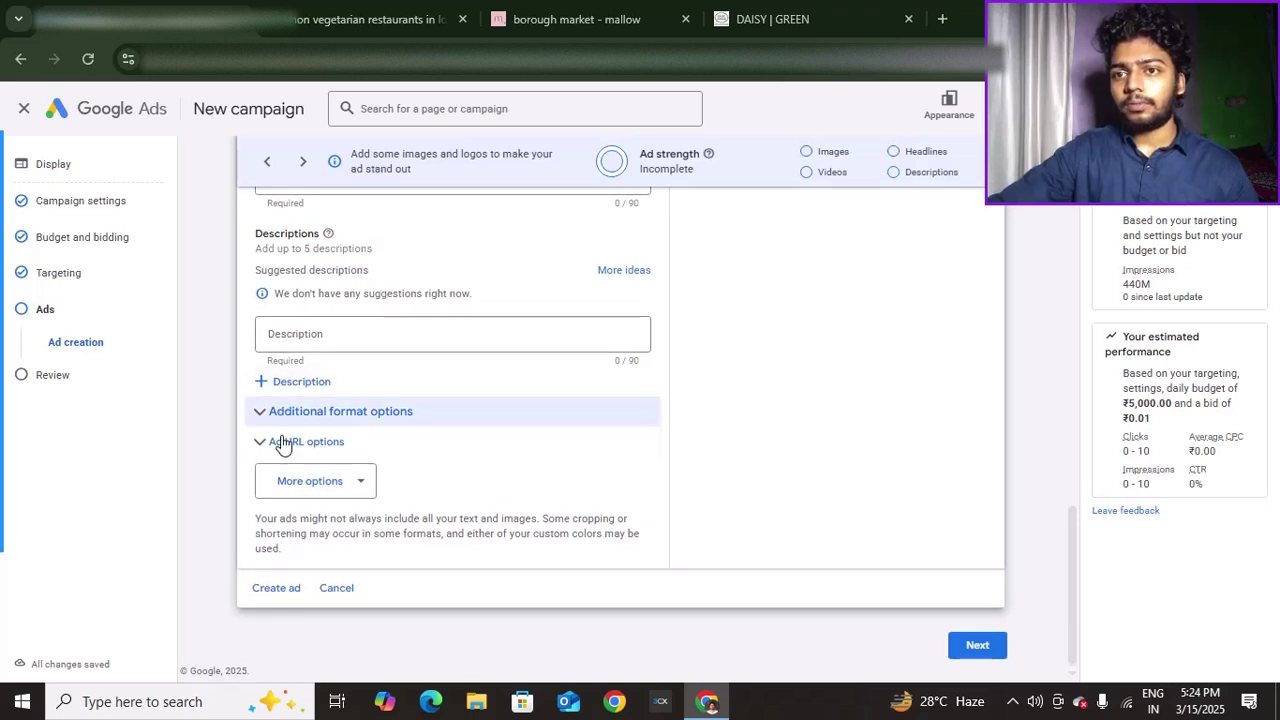
- Add the call to action text and custom colors options to the responsive display ad
{"action": "left_click", "coordinate": [292, 480]}
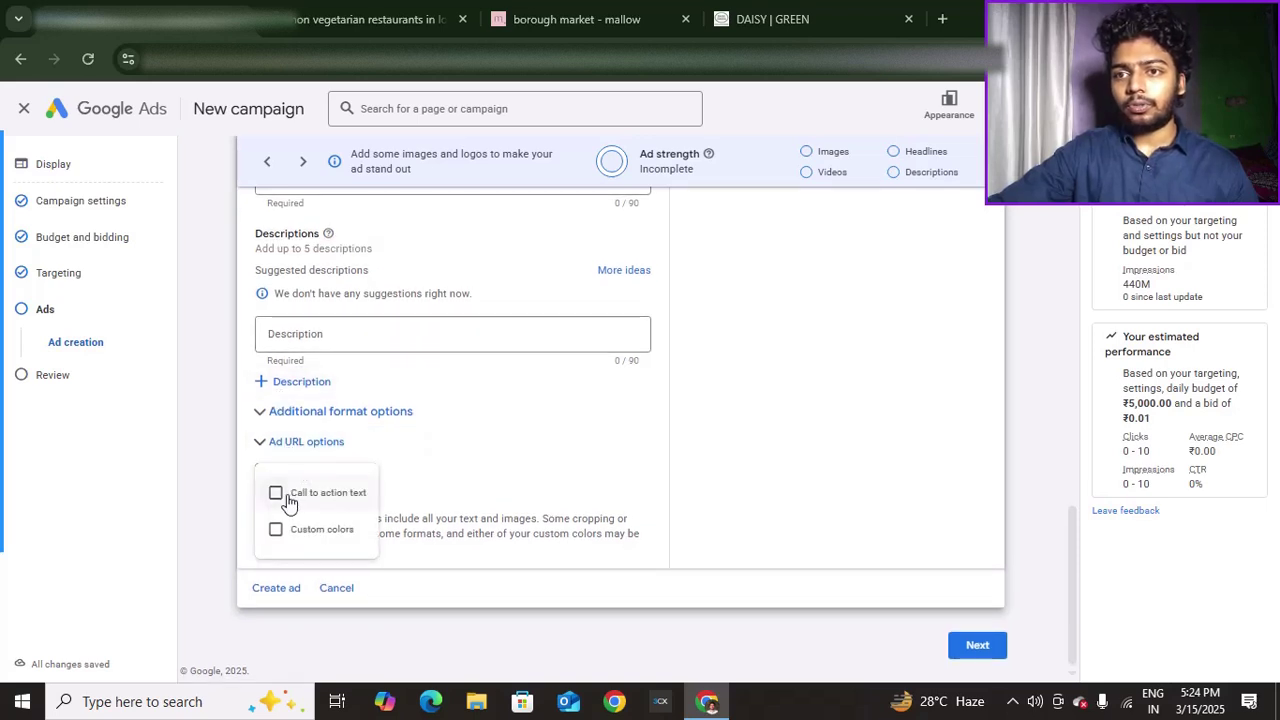
{"action": "left_click", "coordinate": [276, 494]}
{"action": "scroll", "coordinate": [350, 500], "scroll_direction": "down", "scroll_amount": 1}
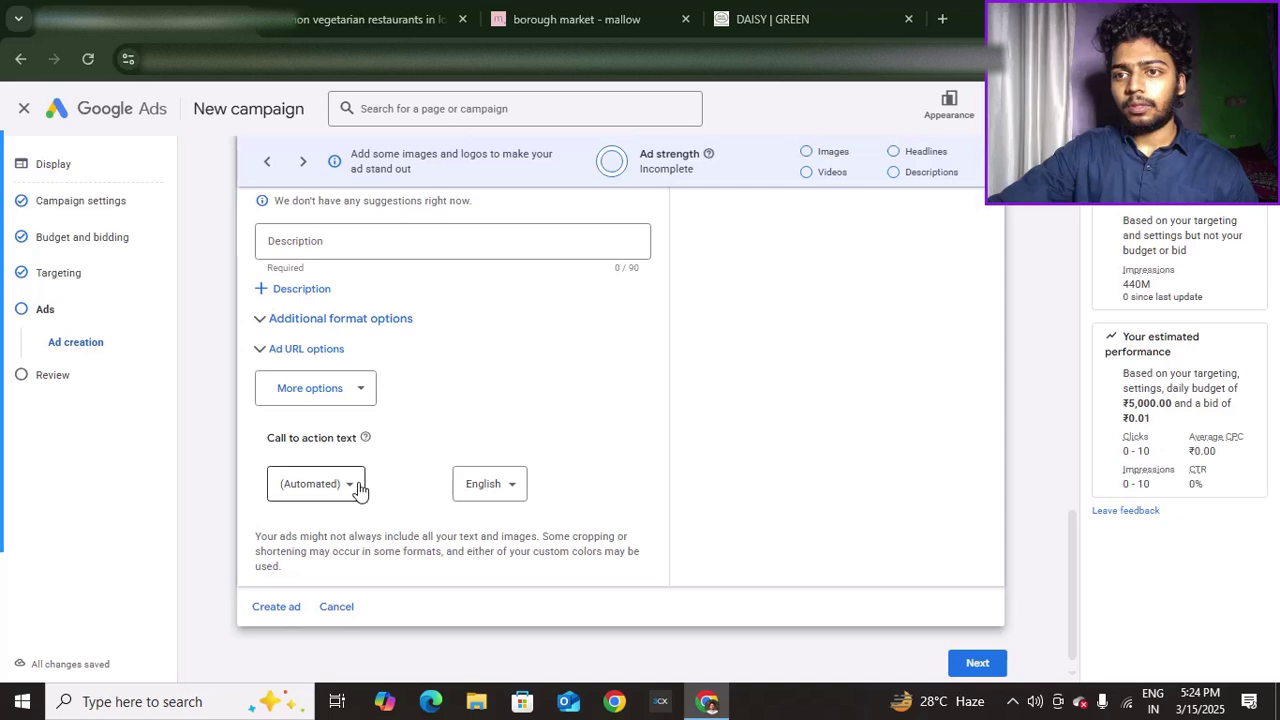
{"action": "left_click", "coordinate": [325, 390]}
{"action": "left_click", "coordinate": [279, 437]}
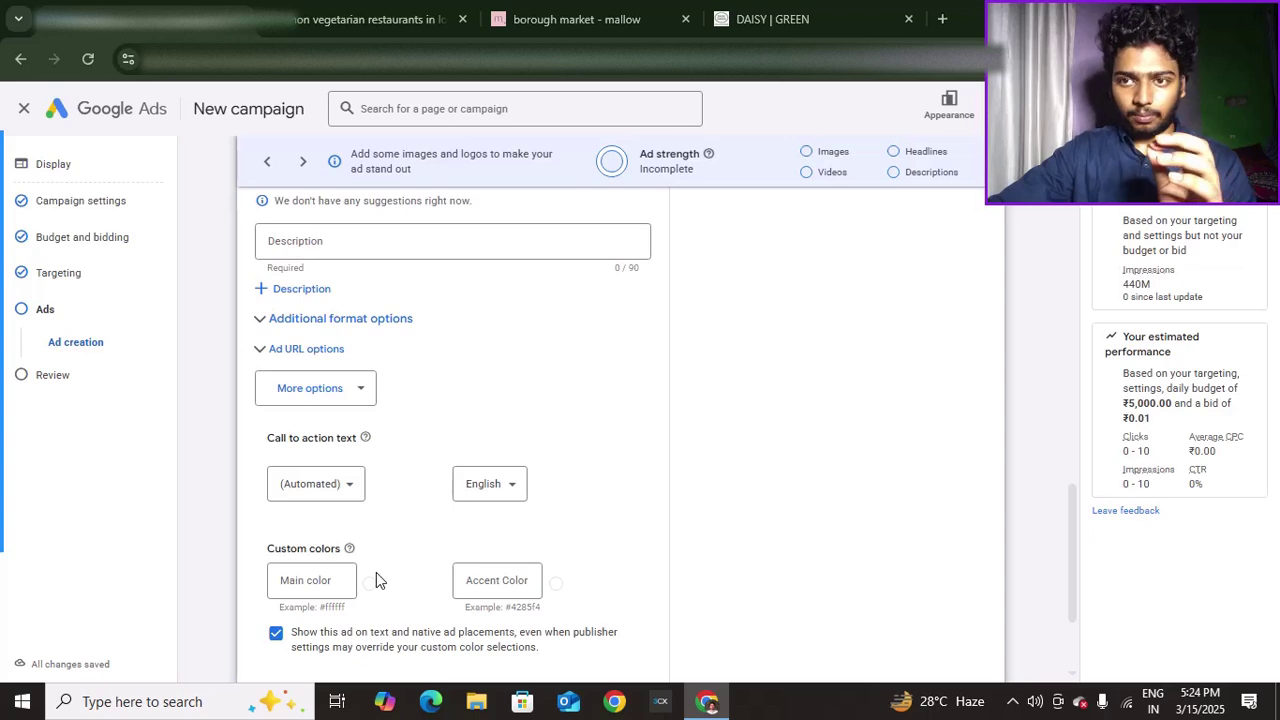
- Examine the ad's additional format options and ad URL options
{"action": "scroll", "coordinate": [376, 575], "scroll_direction": "up", "scroll_amount": 1}
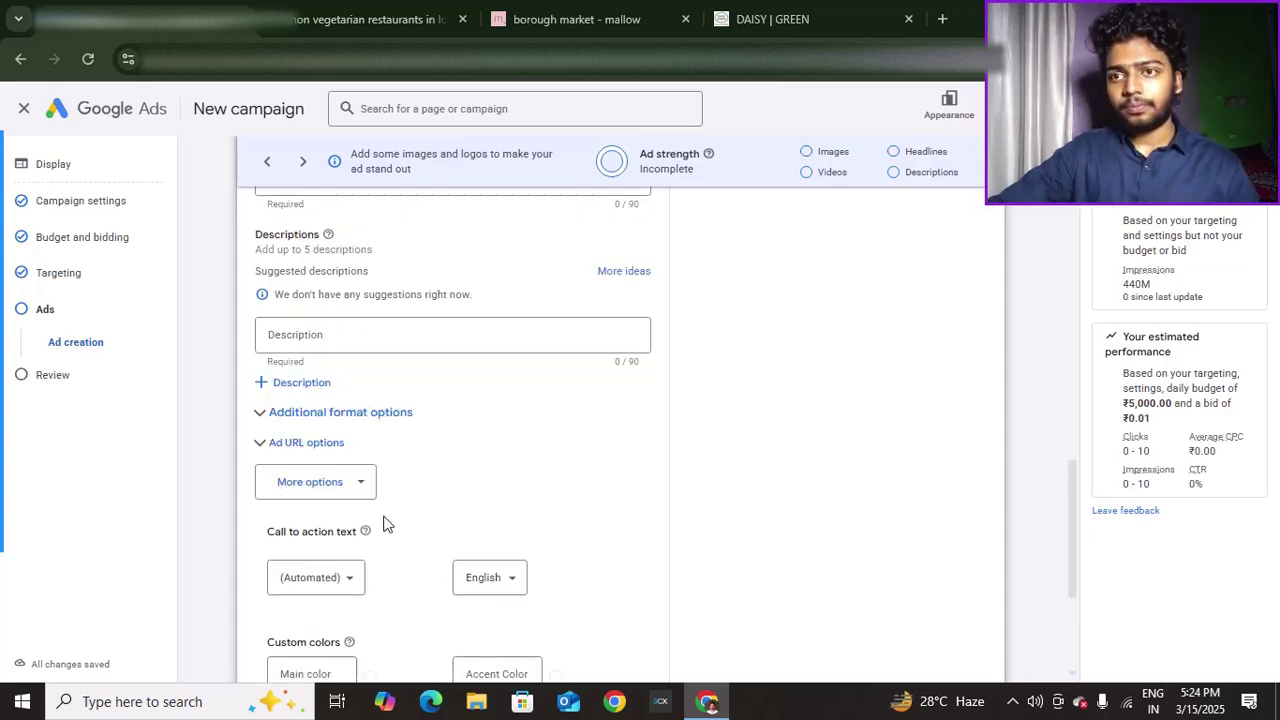
{"action": "left_click", "coordinate": [301, 428]}
{"action": "left_click", "coordinate": [338, 429]}
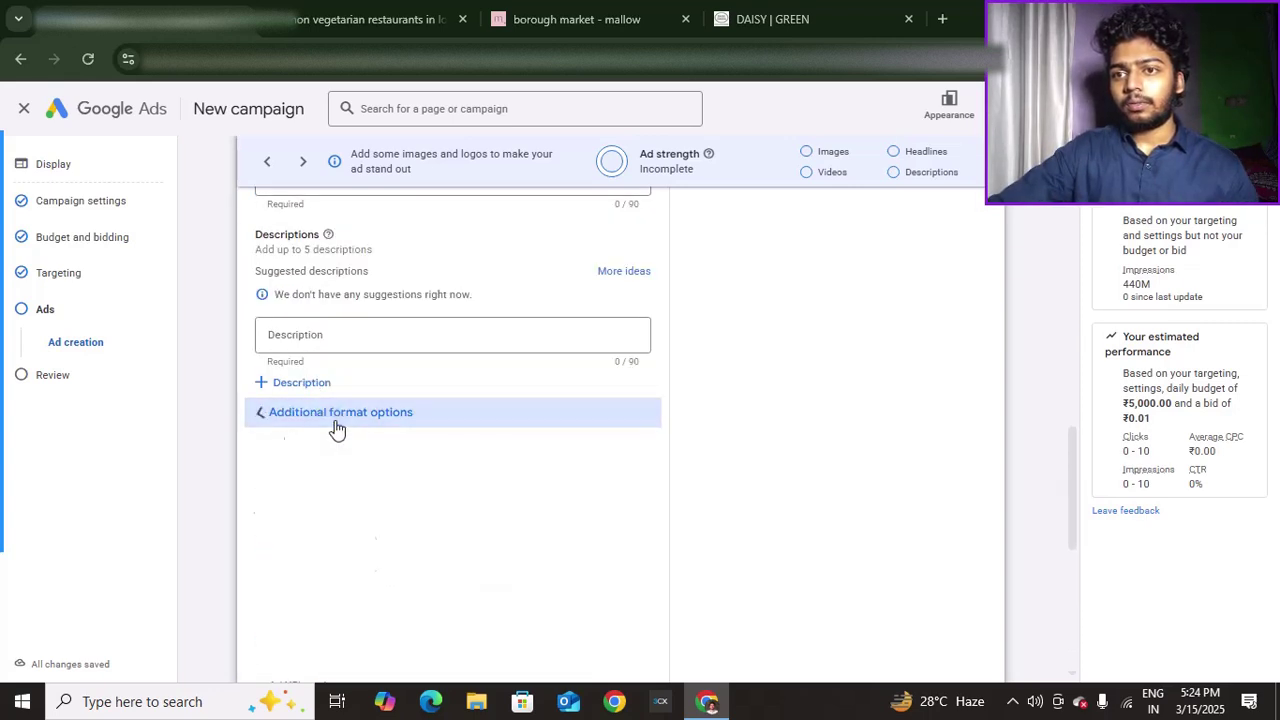
{"action": "left_click", "coordinate": [292, 441]}
{"action": "scroll", "coordinate": [309, 386], "scroll_direction": "down", "scroll_amount": 1}
{"action": "left_click", "coordinate": [320, 357]}
{"action": "scroll", "coordinate": [346, 370], "scroll_direction": "up", "scroll_amount": 5}
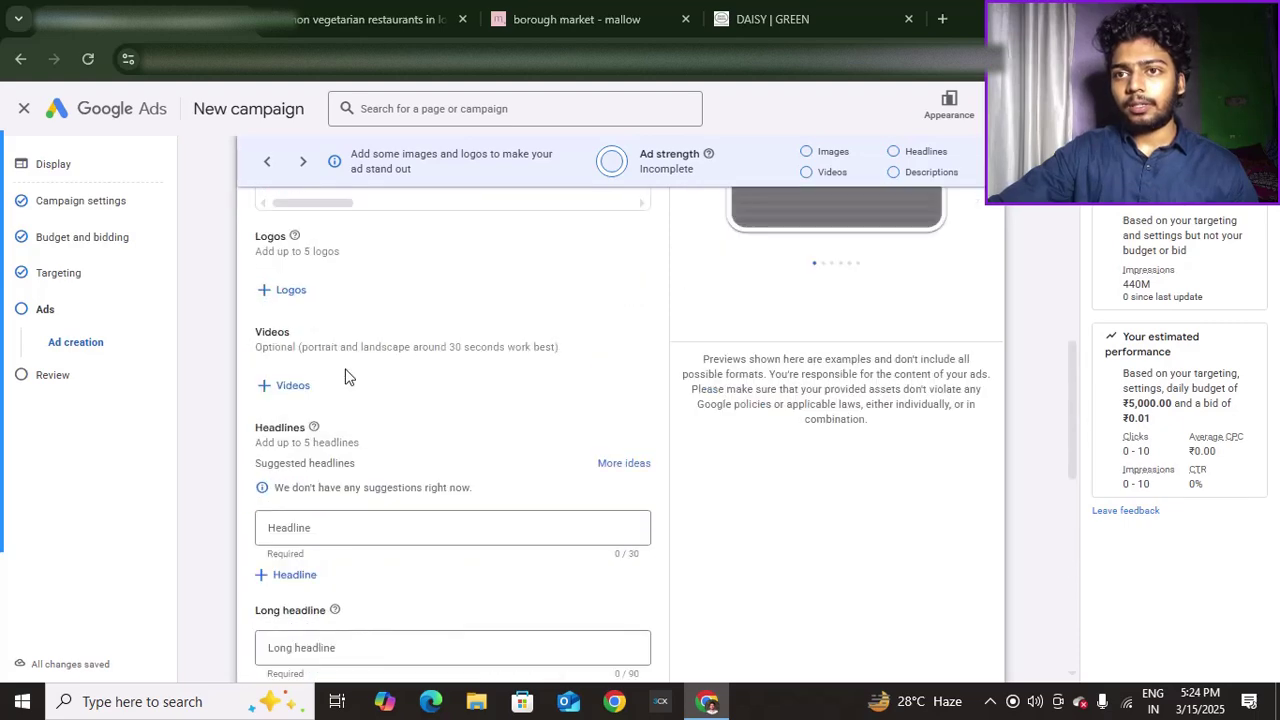
- Create the responsive display ad with its asset fields left empty and continue to the campaign review
{"action": "scroll", "coordinate": [348, 380], "scroll_direction": "down", "scroll_amount": 5}
{"action": "scroll", "coordinate": [350, 385], "scroll_direction": "down", "scroll_amount": 3}
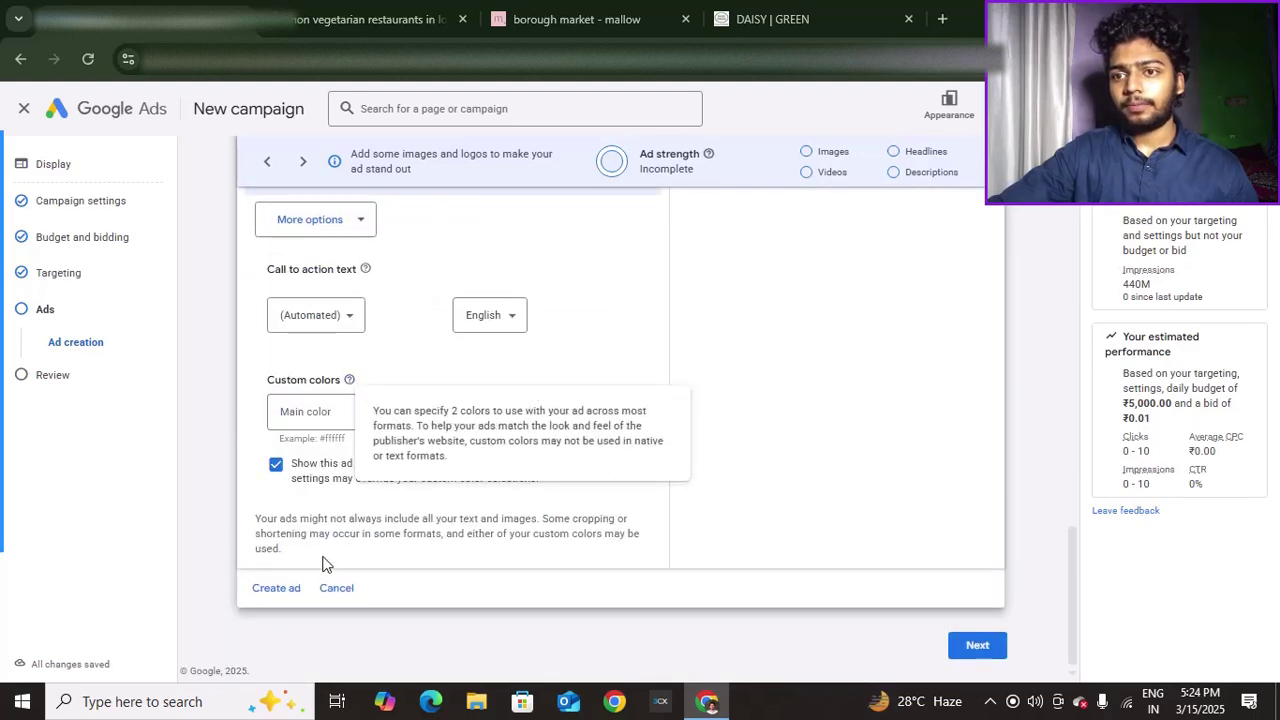
{"action": "left_click", "coordinate": [276, 588]}
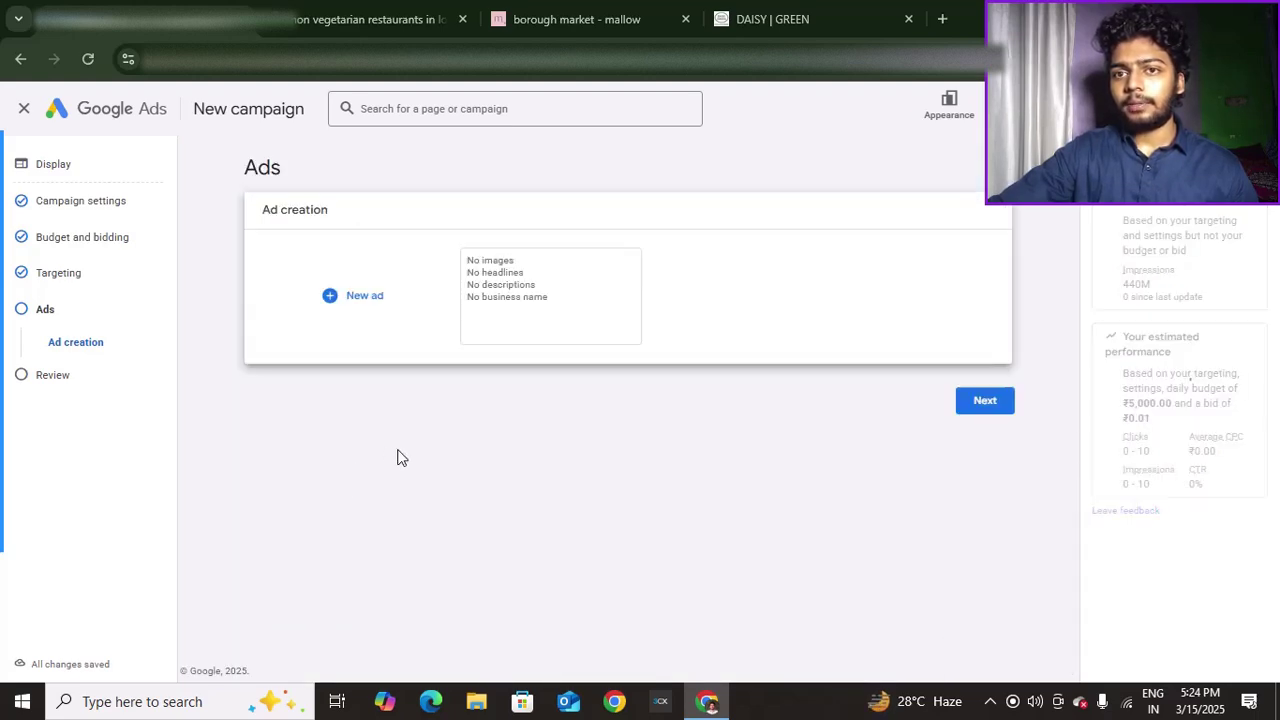
{"action": "left_click", "coordinate": [982, 400]}
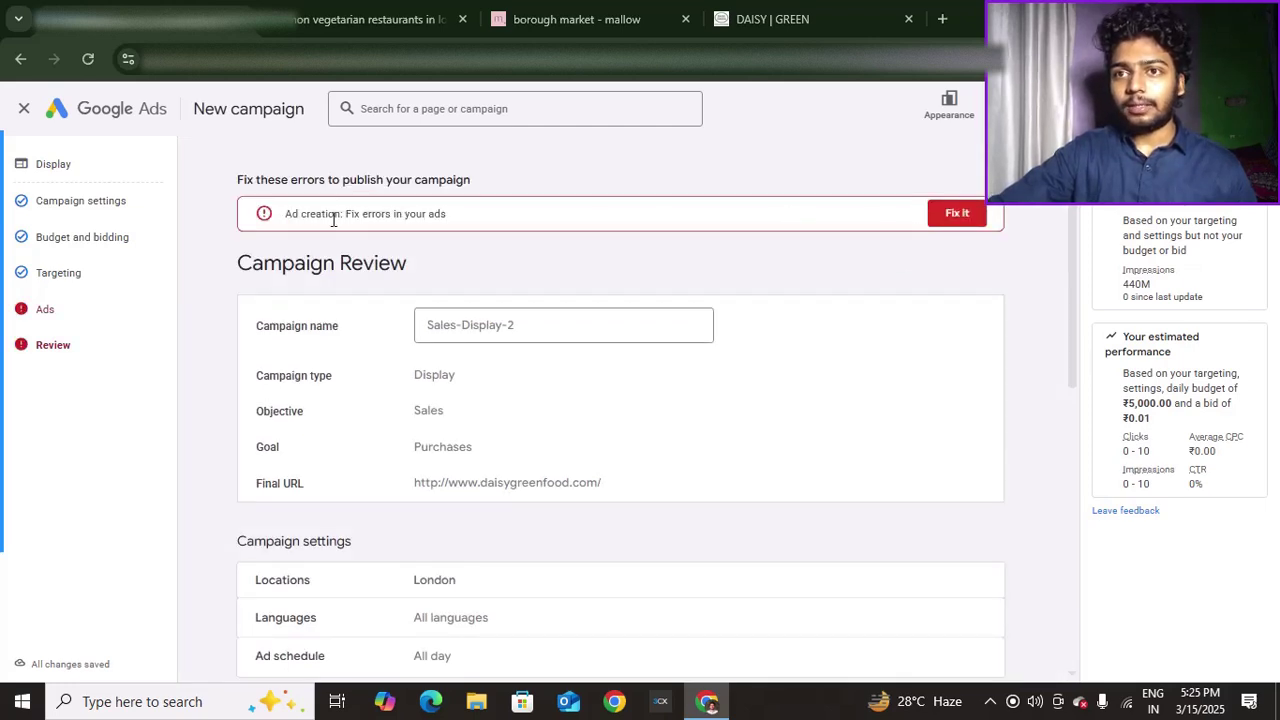
- Reopen the responsive display ad from the Ads section and check its final URL, business name and image fields
{"action": "left_click", "coordinate": [57, 309]}
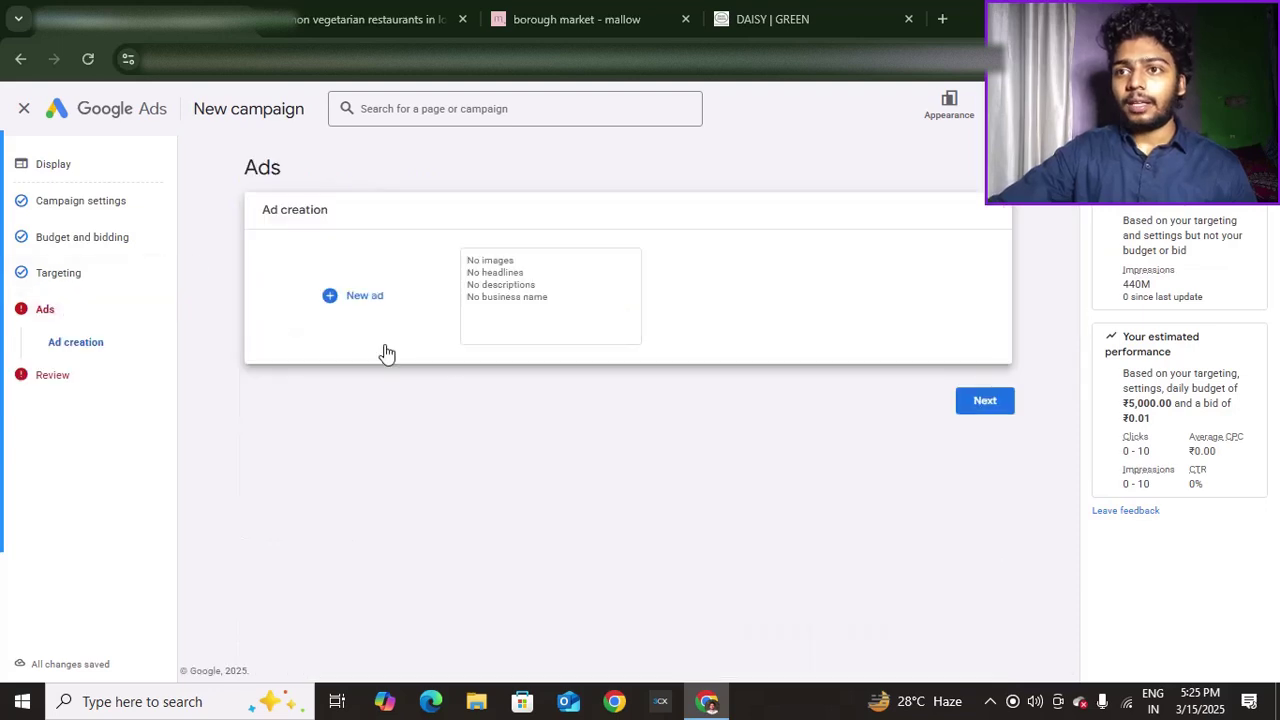
{"action": "left_click", "coordinate": [510, 316]}
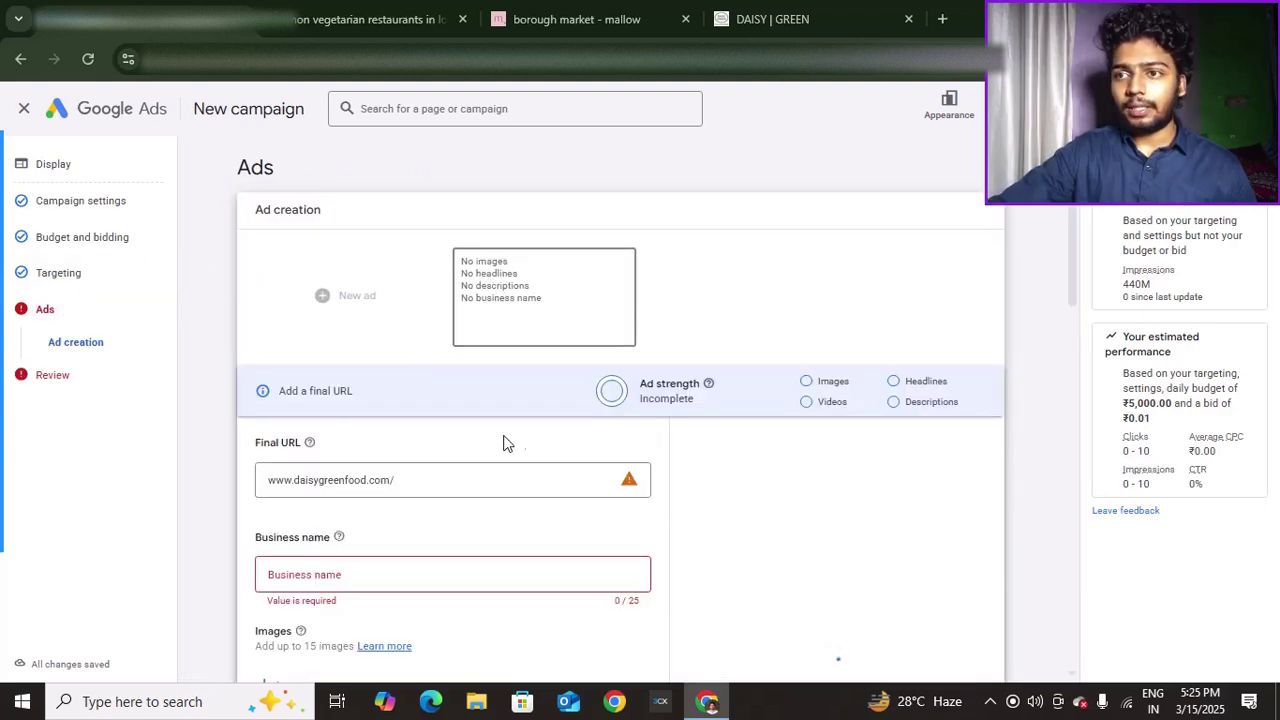
{"action": "scroll", "coordinate": [480, 440], "scroll_direction": "down", "scroll_amount": 1}
{"action": "scroll", "coordinate": [527, 451], "scroll_direction": "down", "scroll_amount": 2}
{"action": "scroll", "coordinate": [527, 451], "scroll_direction": "up", "scroll_amount": 3}
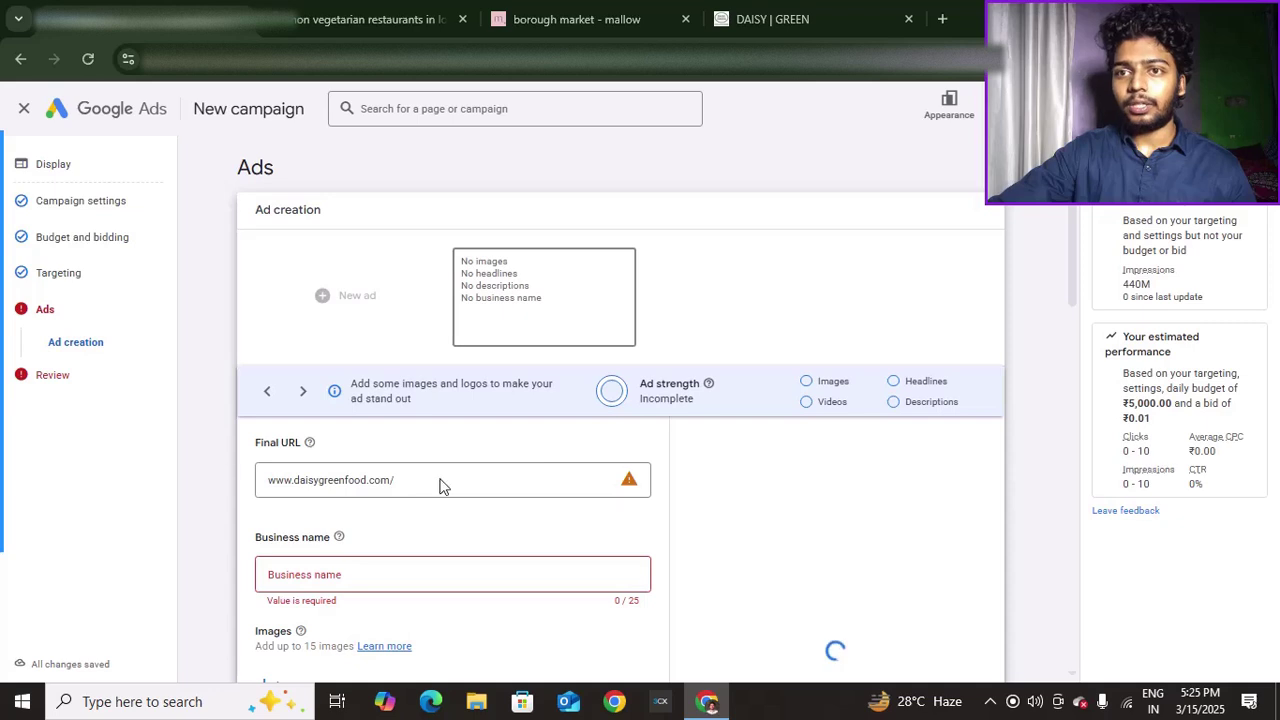
{"action": "scroll", "coordinate": [214, 482], "scroll_direction": "down", "scroll_amount": 1}
- Return to the campaign review, try to publish the campaign, and look over the settings, budget and ad group summary
{"action": "left_click", "coordinate": [130, 372]}
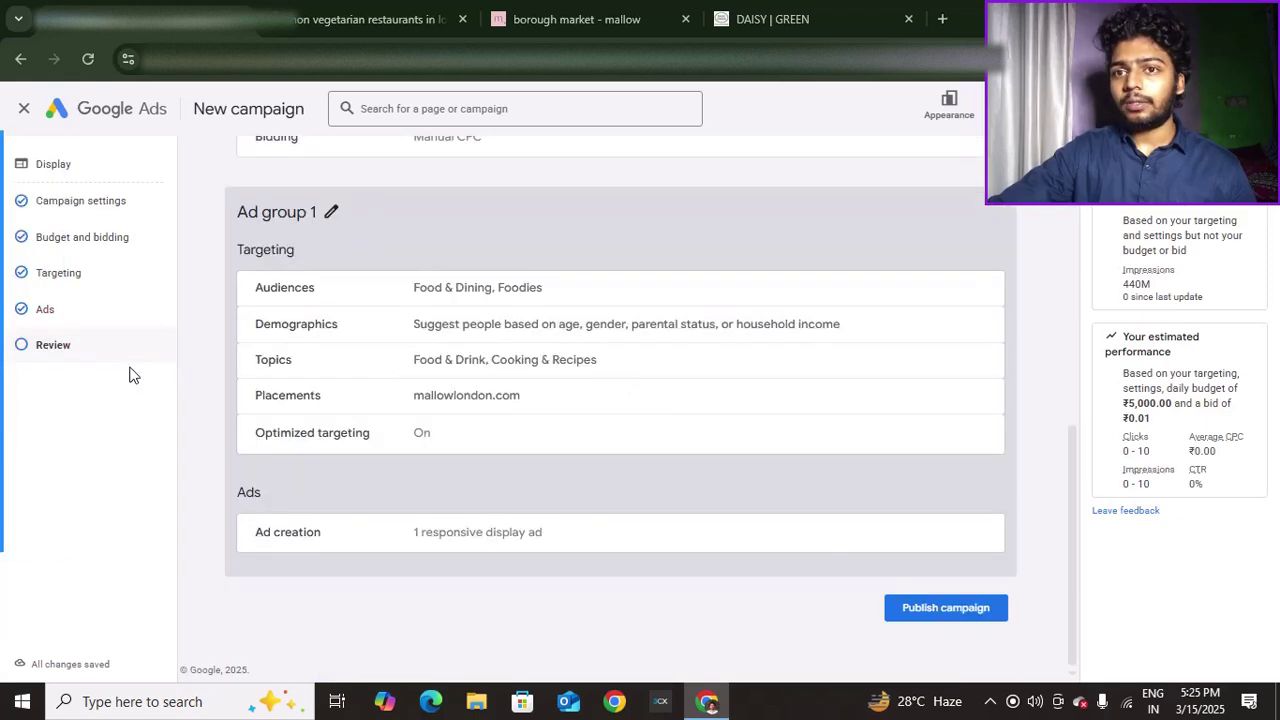
{"action": "left_click", "coordinate": [943, 610]}
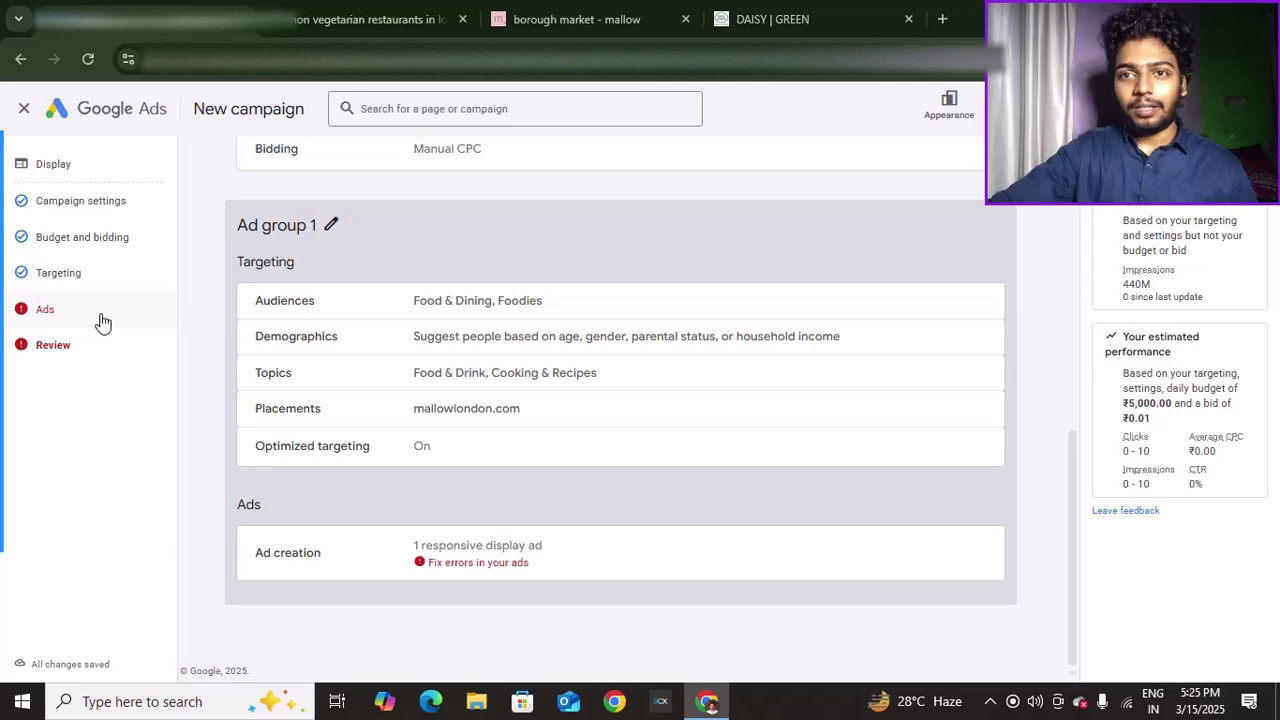
{"action": "scroll", "coordinate": [465, 512], "scroll_direction": "up", "scroll_amount": 6}
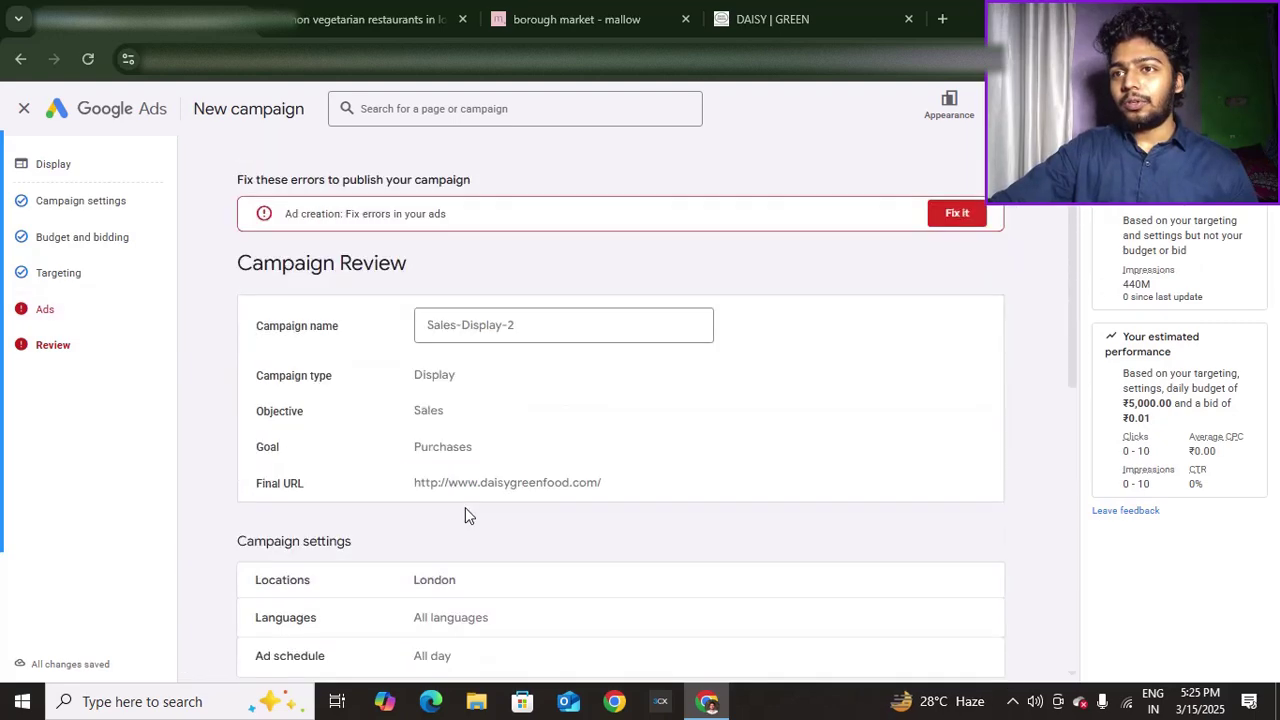
{"action": "scroll", "coordinate": [465, 515], "scroll_direction": "down", "scroll_amount": 4}
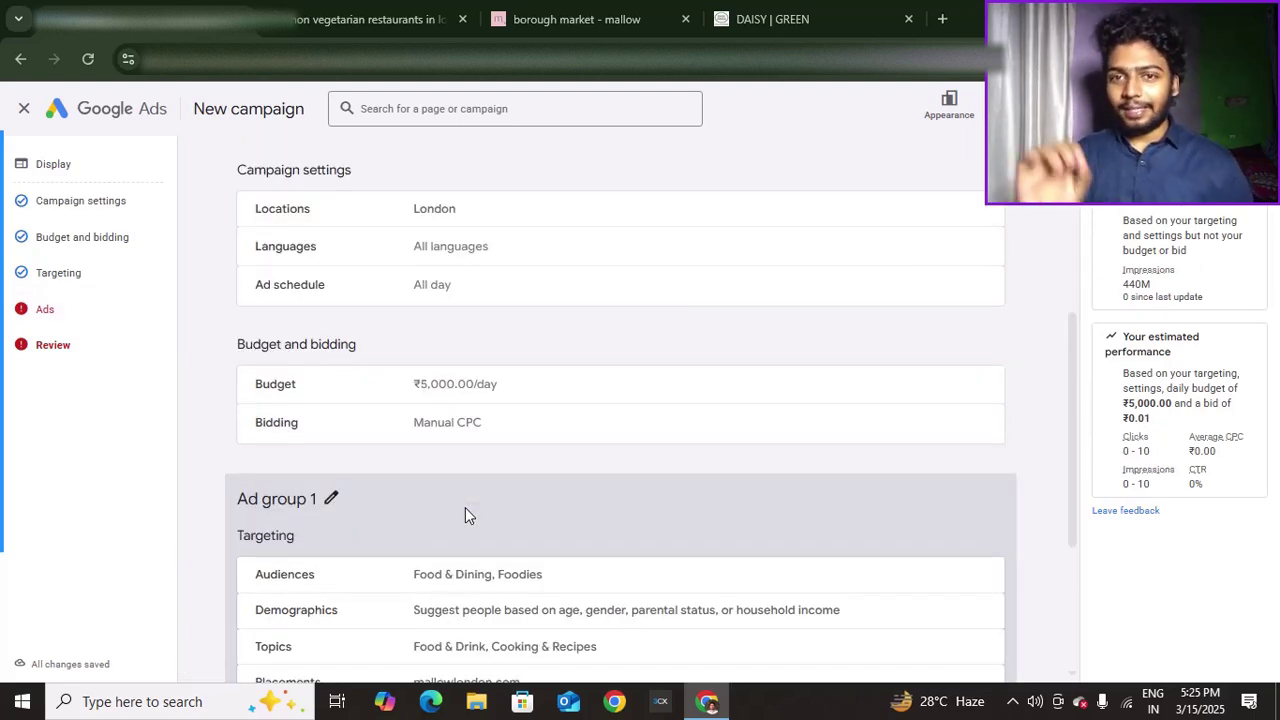